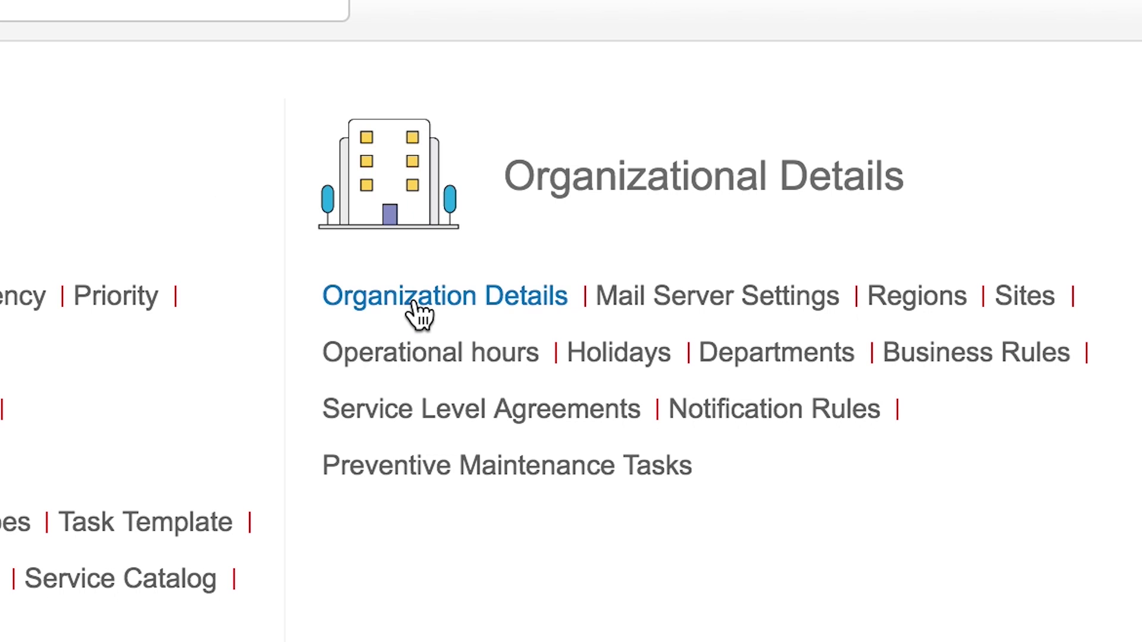
Open the Organization Details form and scroll down to the company logo
left_click(414, 303)
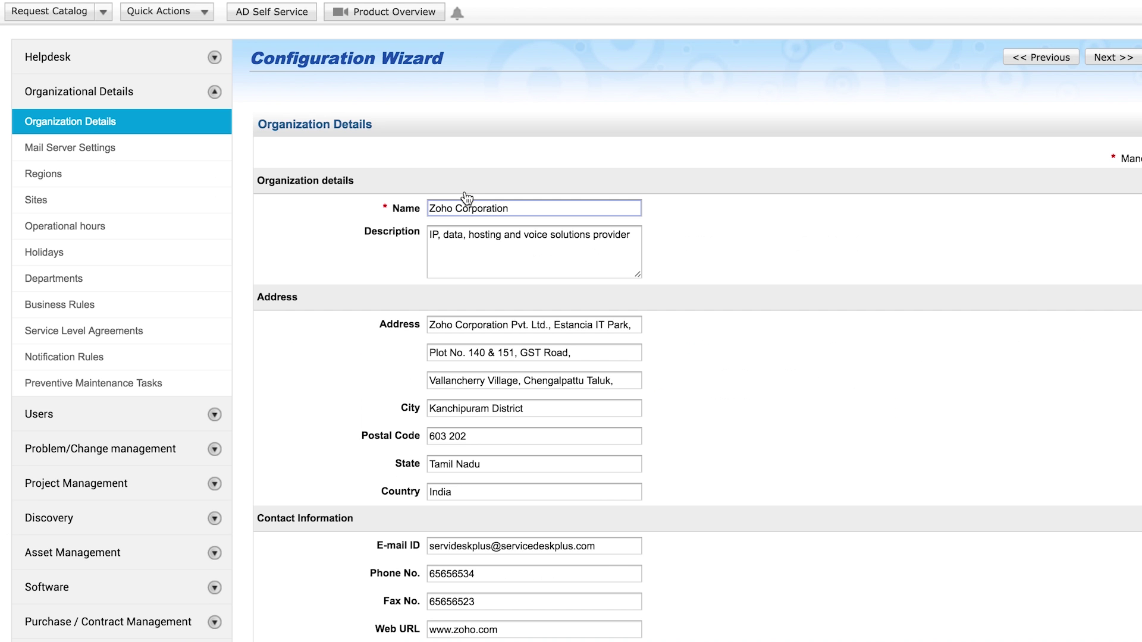
scroll(467, 198, "down", 5)
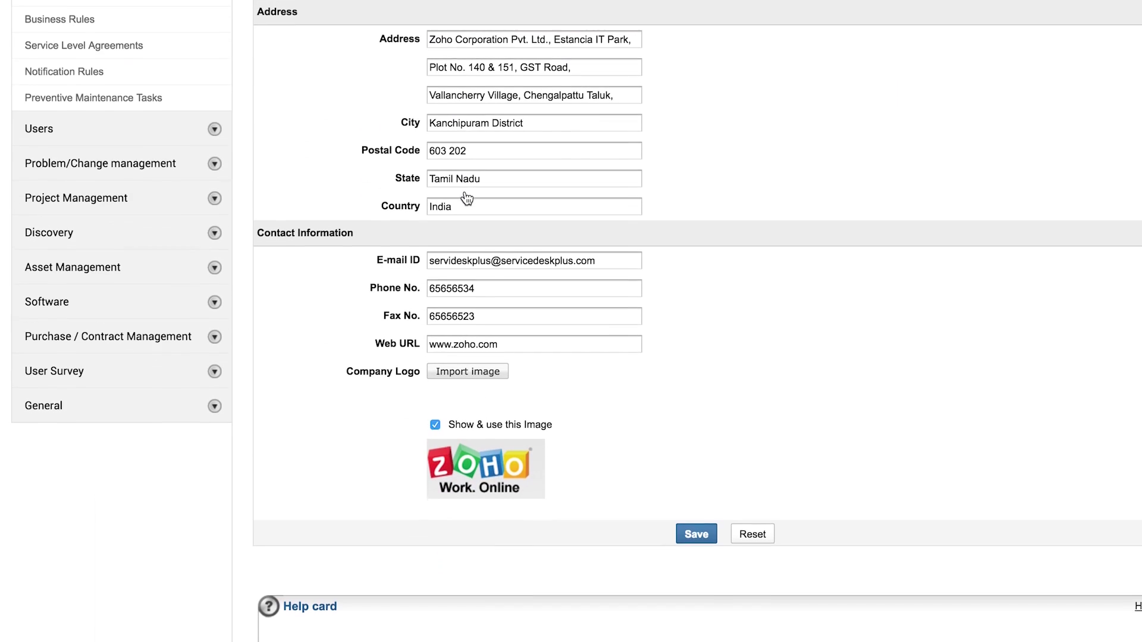
scroll(467, 198, "down", 1)
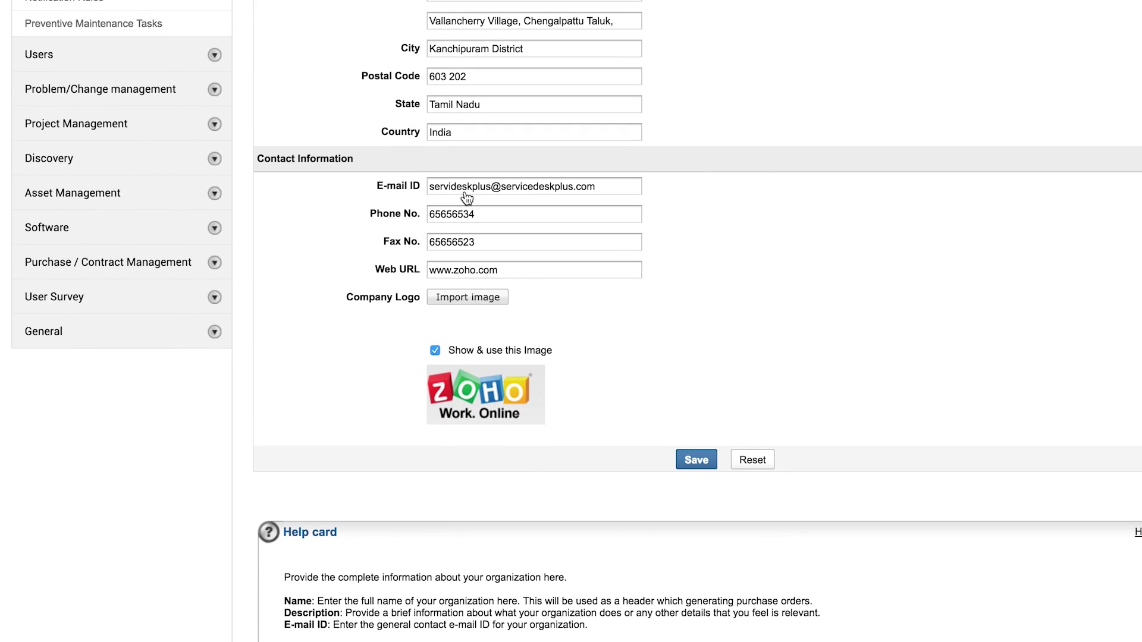
scroll(467, 198, "up", 7)
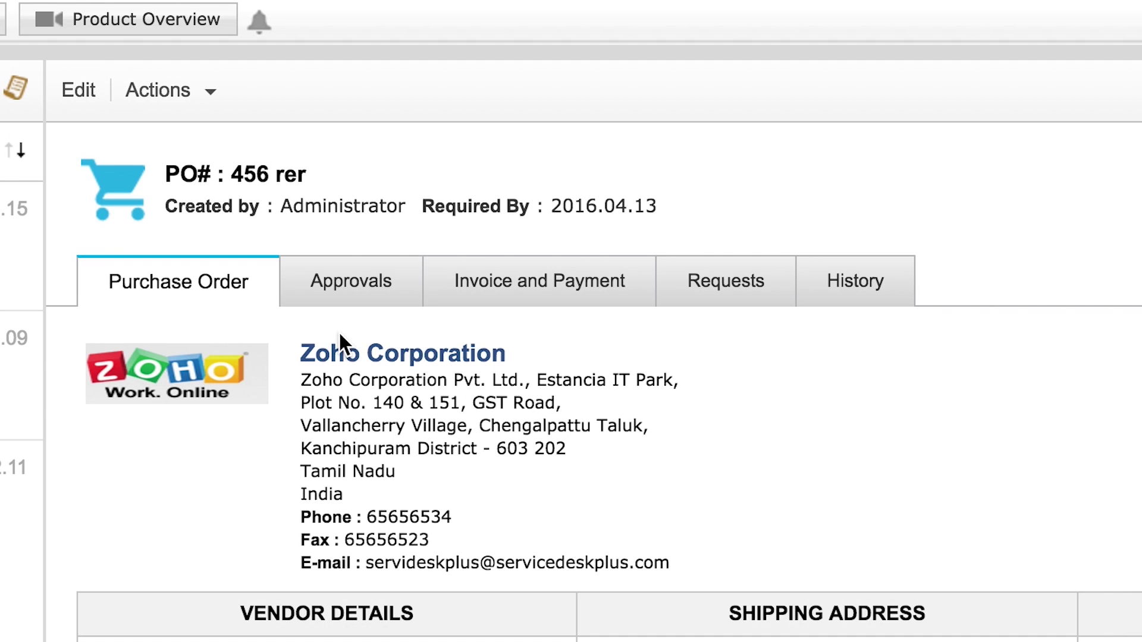
scroll(339, 309, "down", 2)
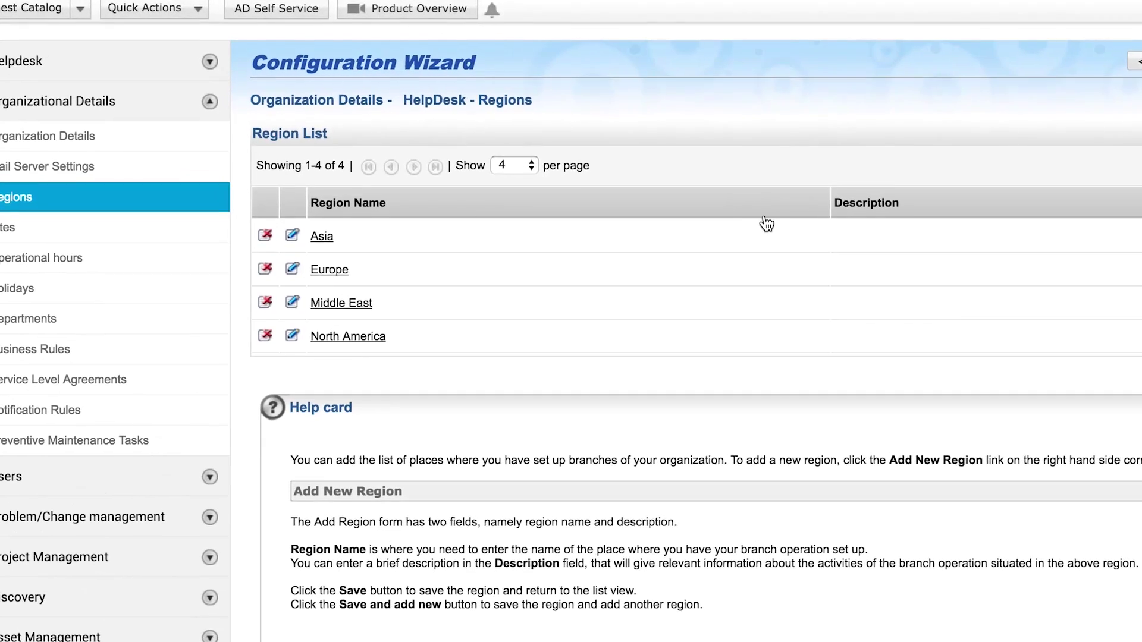
Highlight the Asia, Europe and Middle East region names in the Regions list
left_click_drag(390, 305, 329, 291)
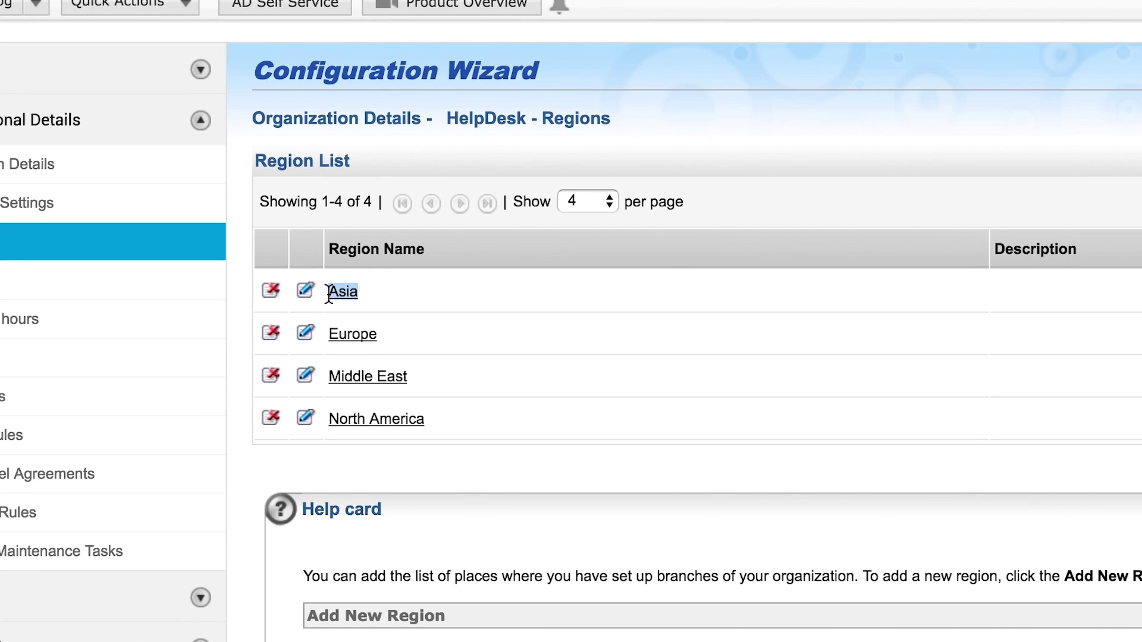
left_click_drag(408, 334, 321, 337)
left_click_drag(434, 375, 327, 375)
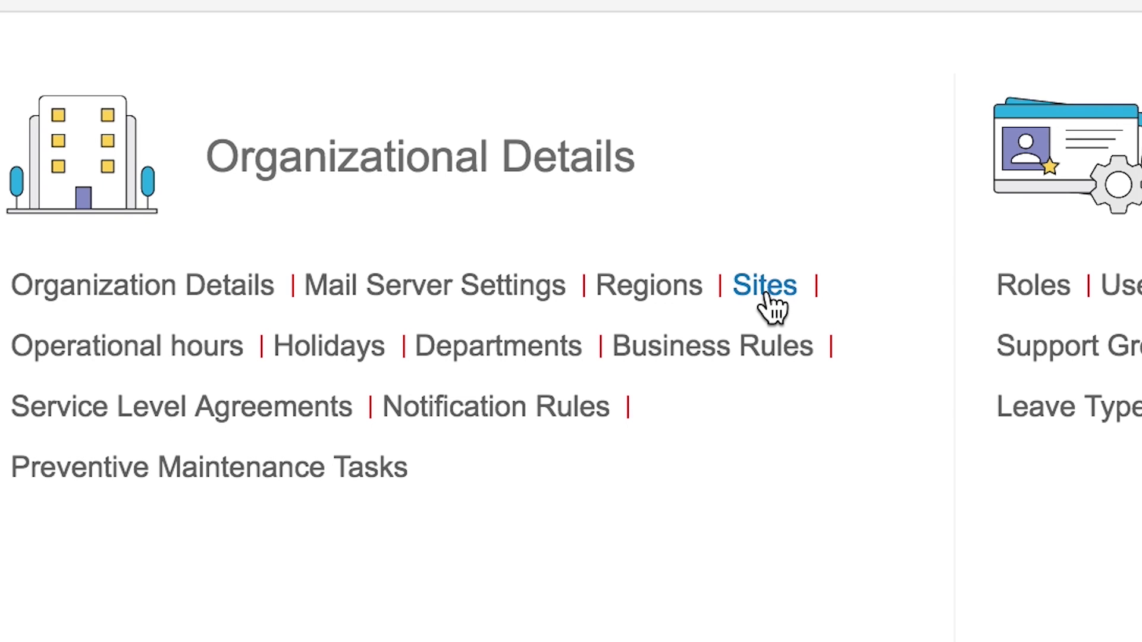
Include Site Name in the sites' Import from Active Directory attributes
left_click(766, 295)
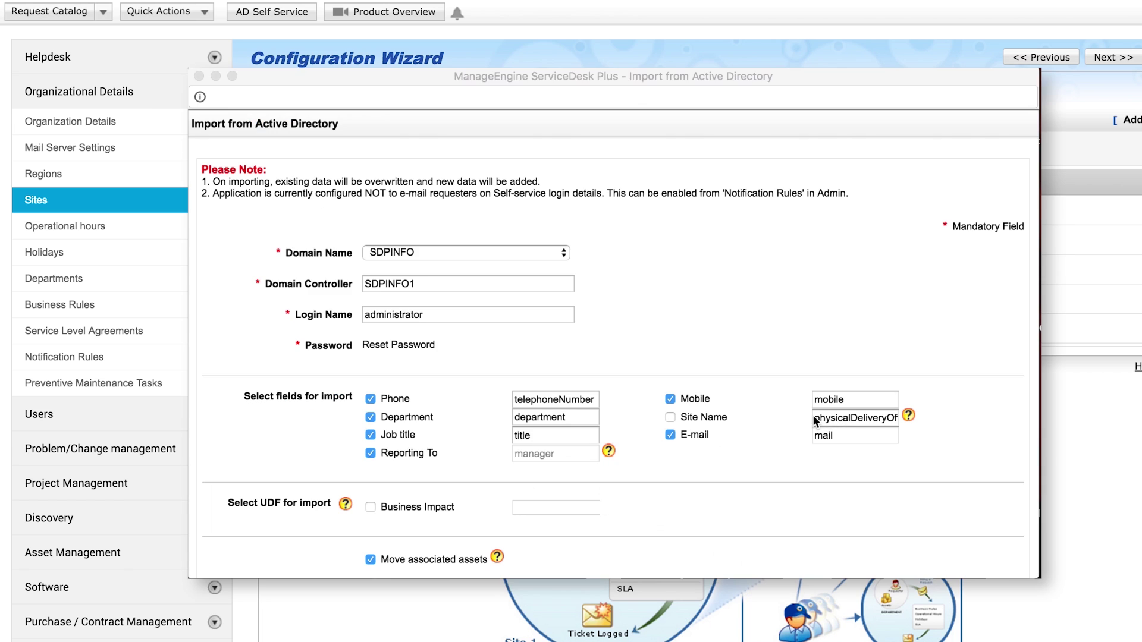
left_click_drag(897, 417, 802, 417)
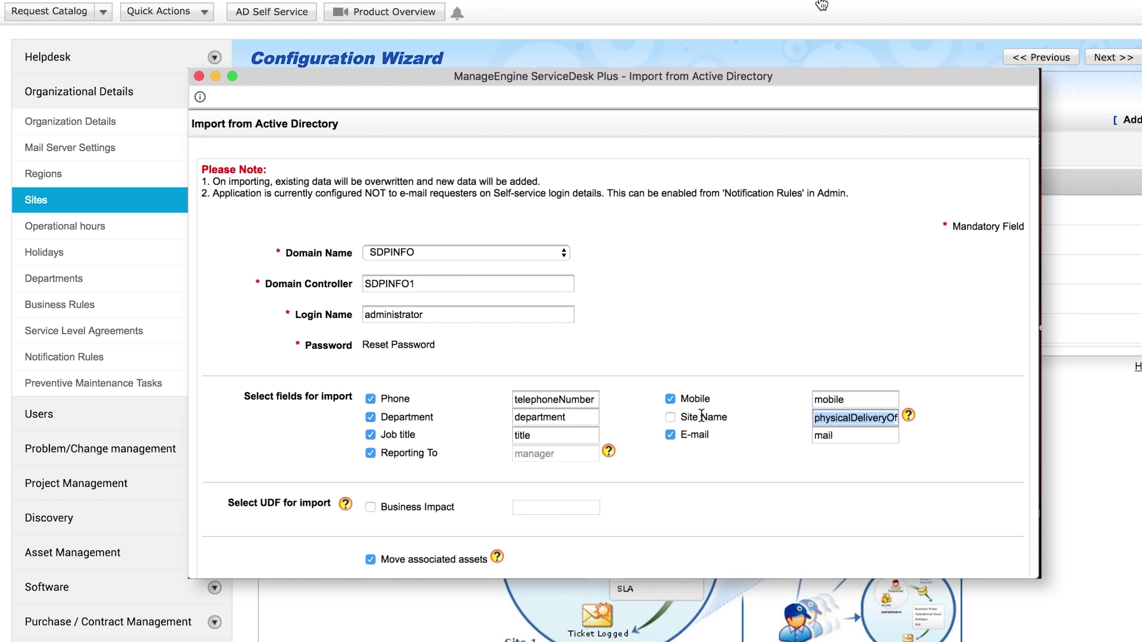
left_click(670, 417)
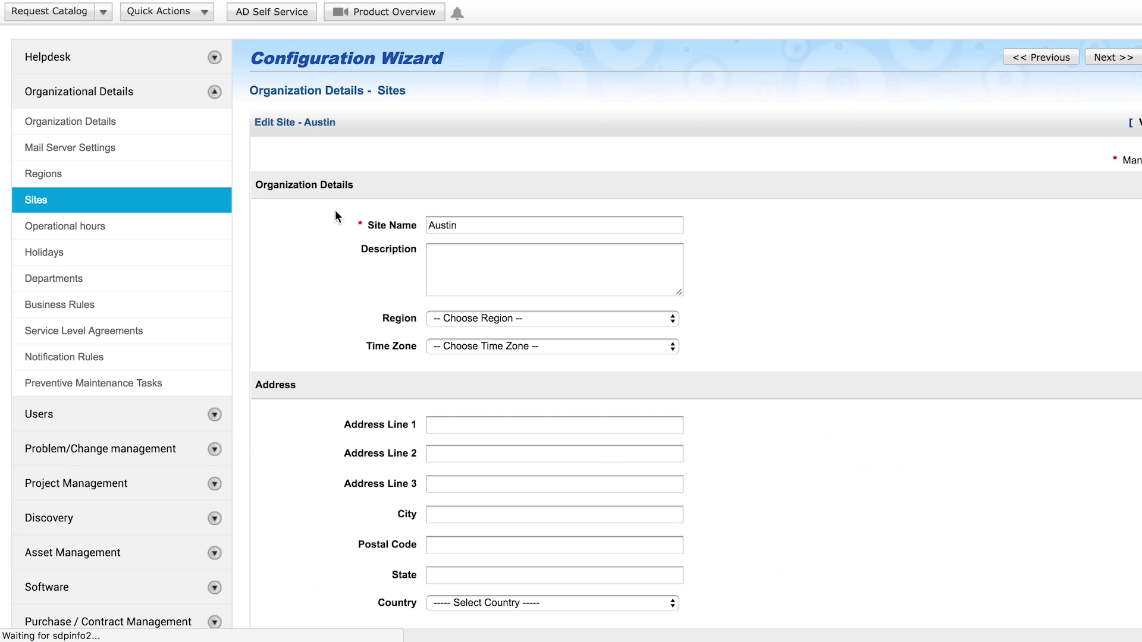
Review Austin's operational hours, business rules and SLA settings, choosing copied defaults, then custom settings
scroll(334, 209, "down", 7)
scroll(335, 214, "down", 3)
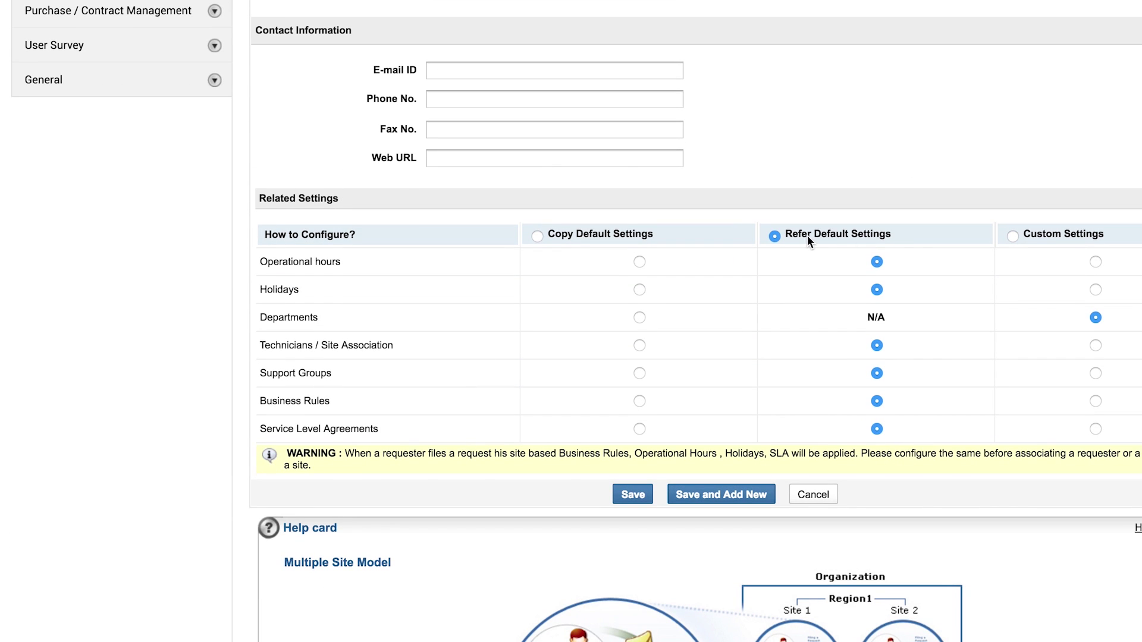
mouse_move(807, 236)
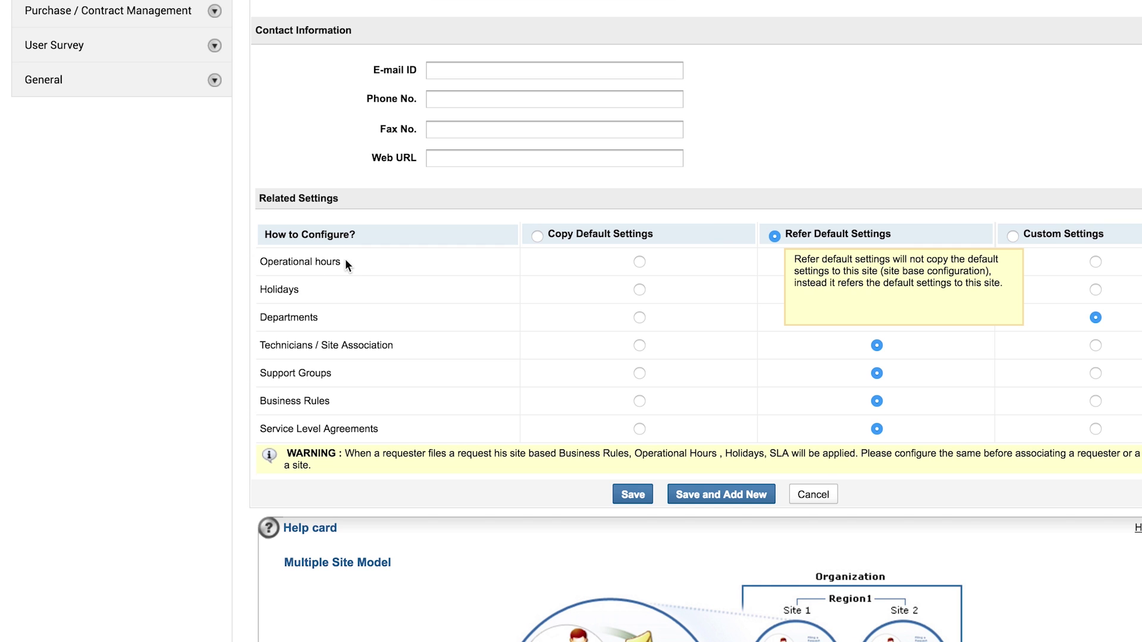
left_click_drag(343, 262, 252, 375)
left_click_drag(331, 400, 258, 401)
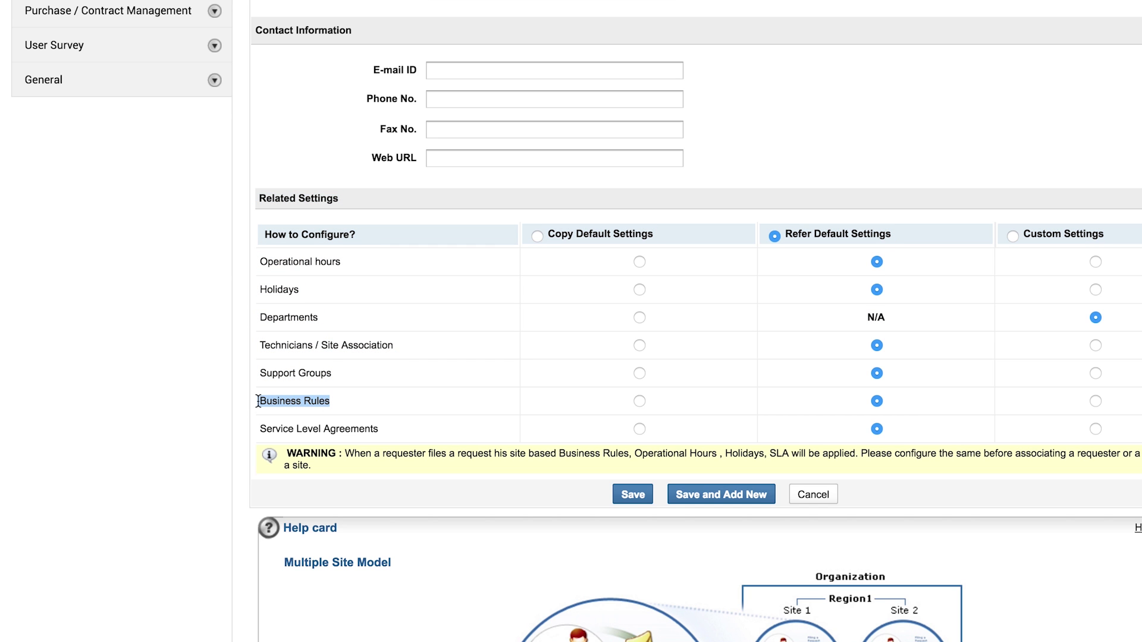
left_click_drag(378, 428, 256, 428)
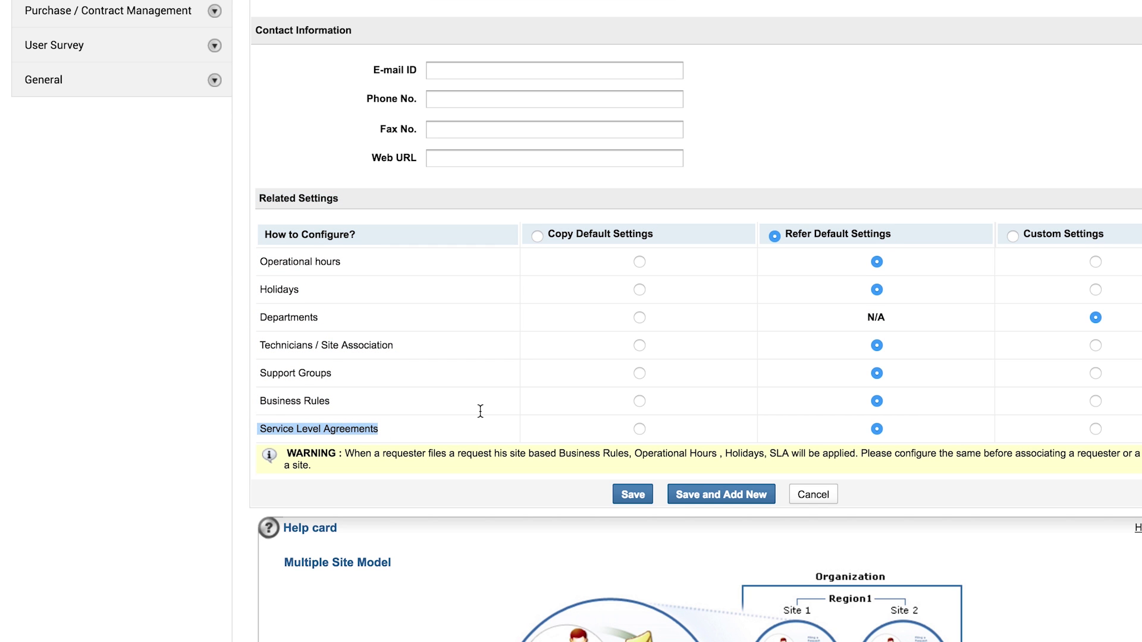
left_click(537, 236)
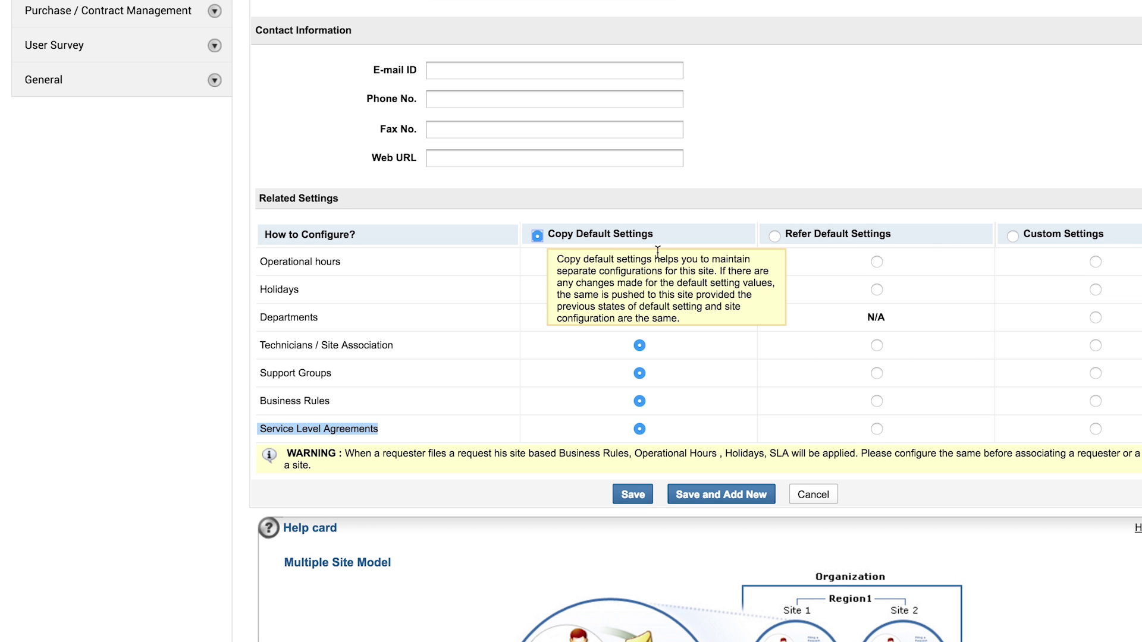
left_click(1012, 236)
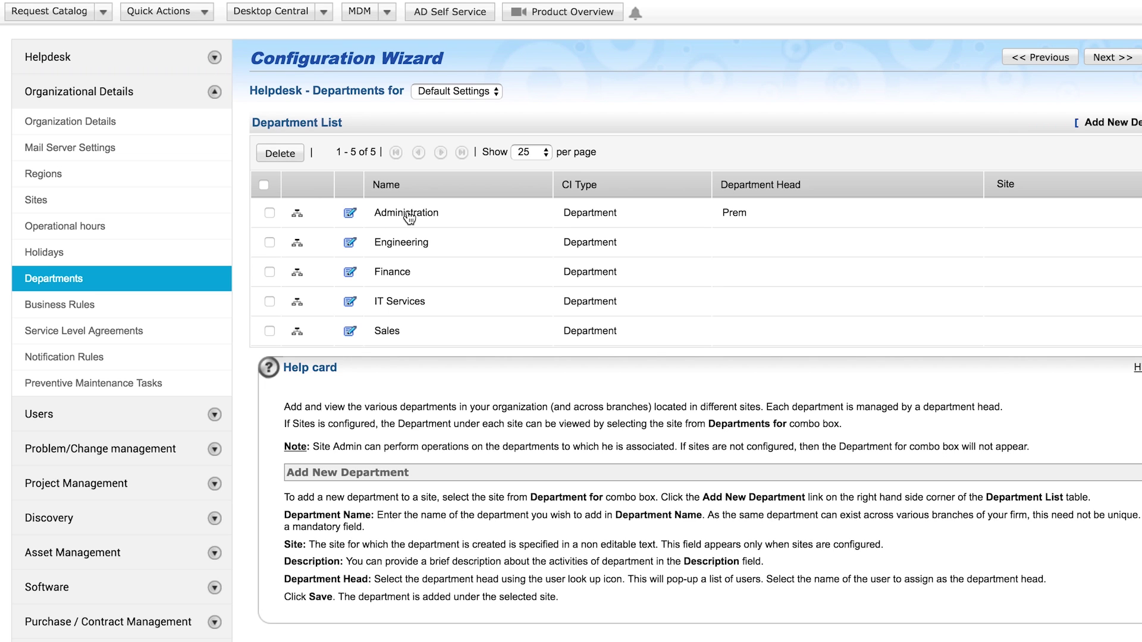
Pick a new user from the lookup as Administration's Department Head and save
left_click(350, 212)
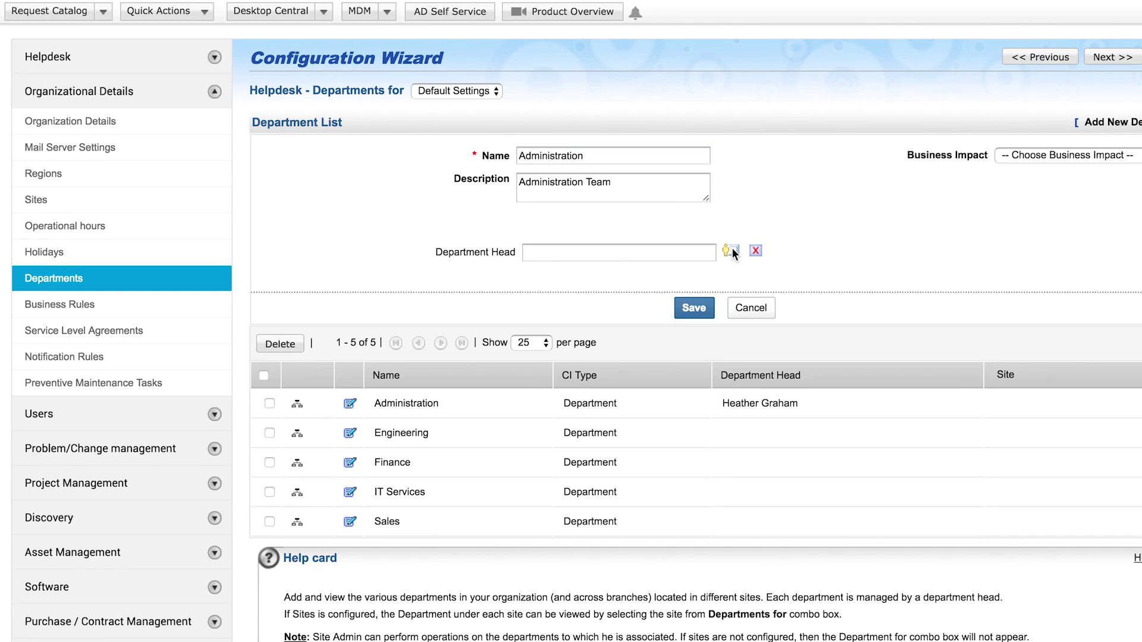
left_click(730, 250)
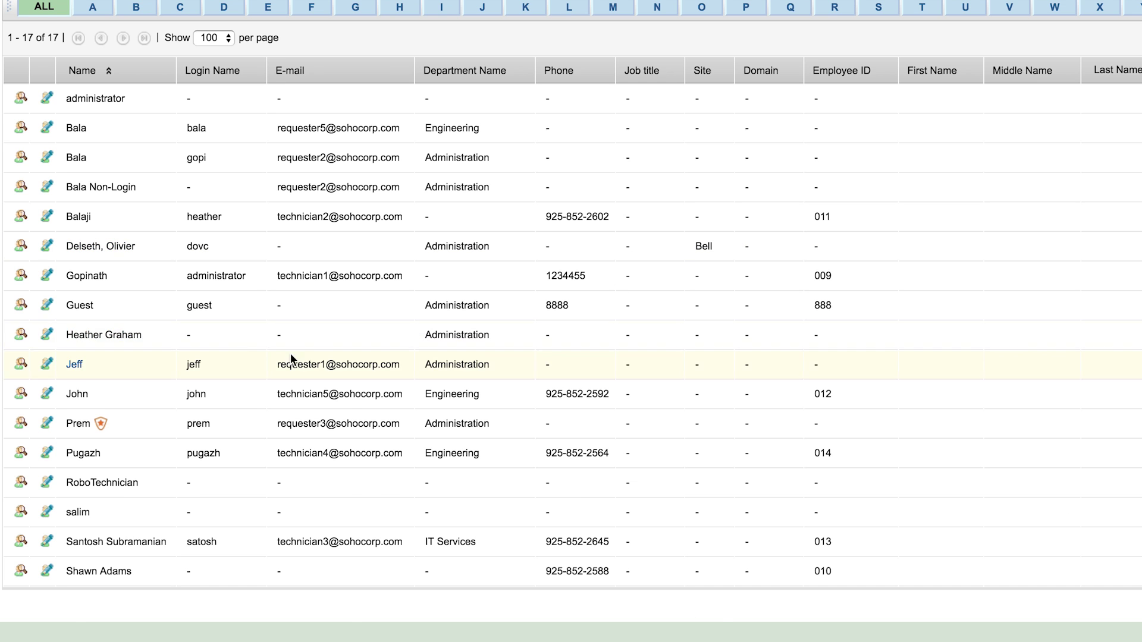
left_click(114, 335)
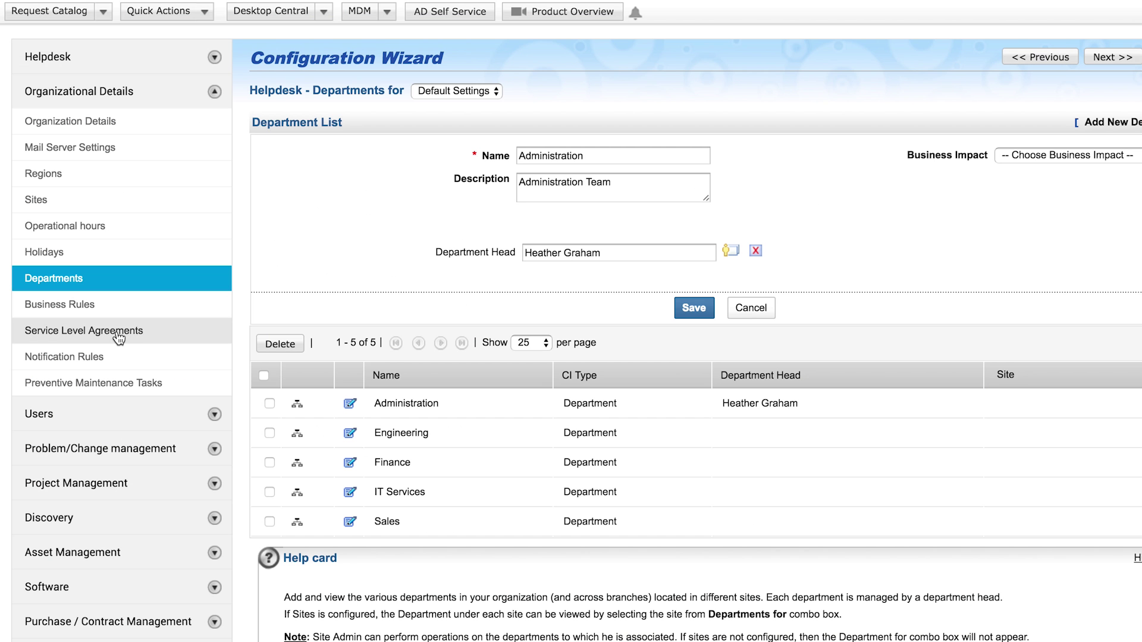
left_click(678, 309)
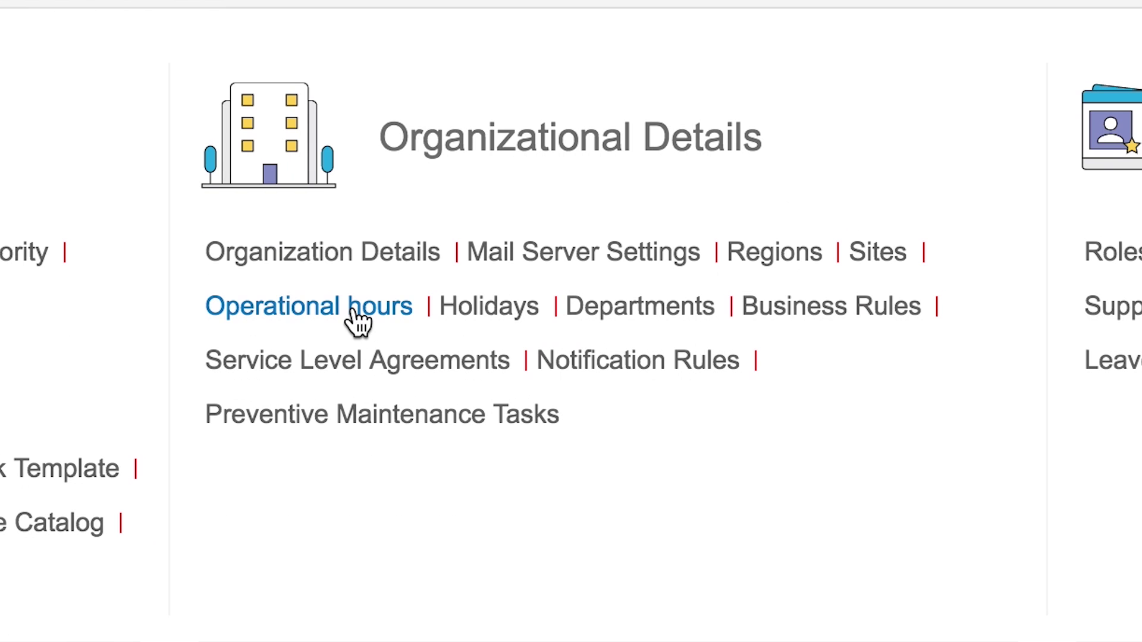
Keep Default Settings with an 08 start hour and tick Tuesday as a working day
left_click(351, 315)
left_click(509, 135)
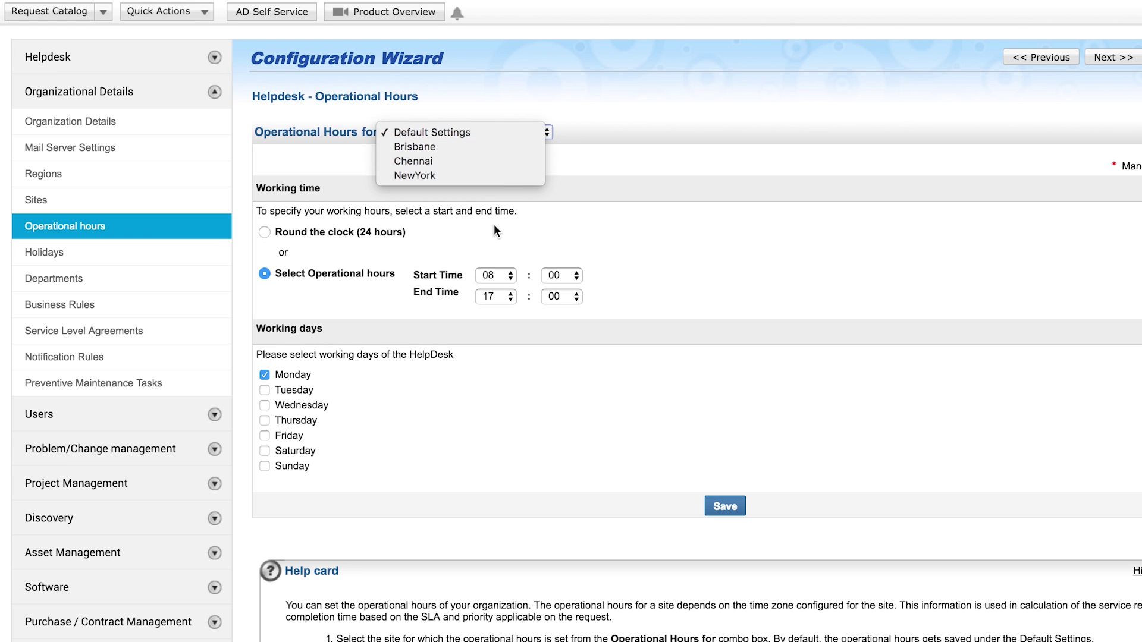
left_click(493, 244)
left_click(493, 274)
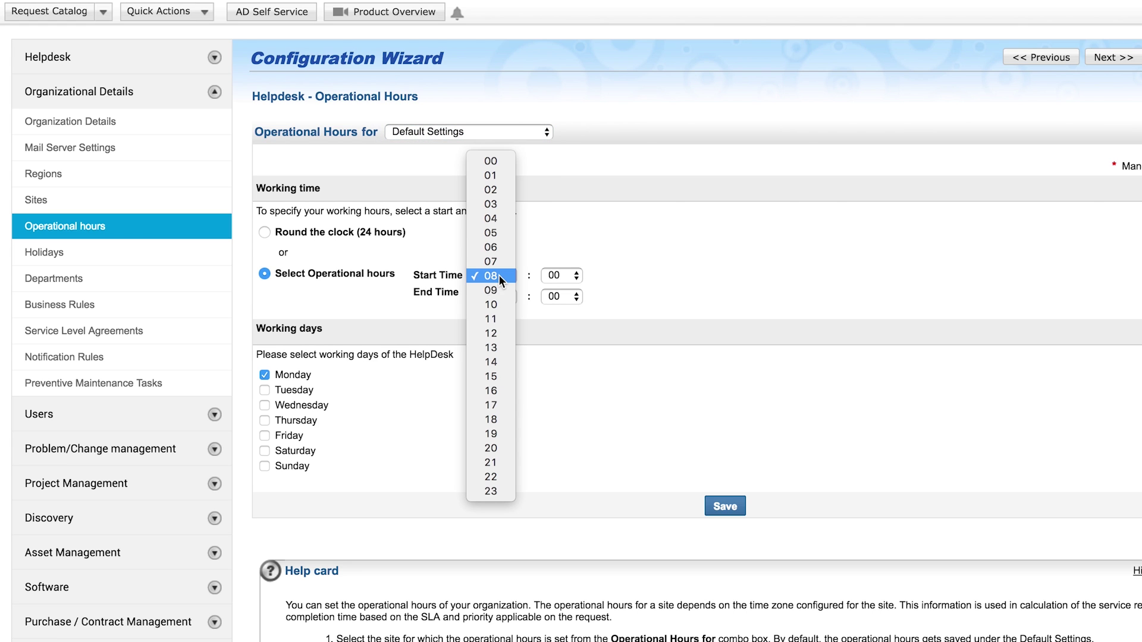
left_click(264, 388)
left_click(264, 390)
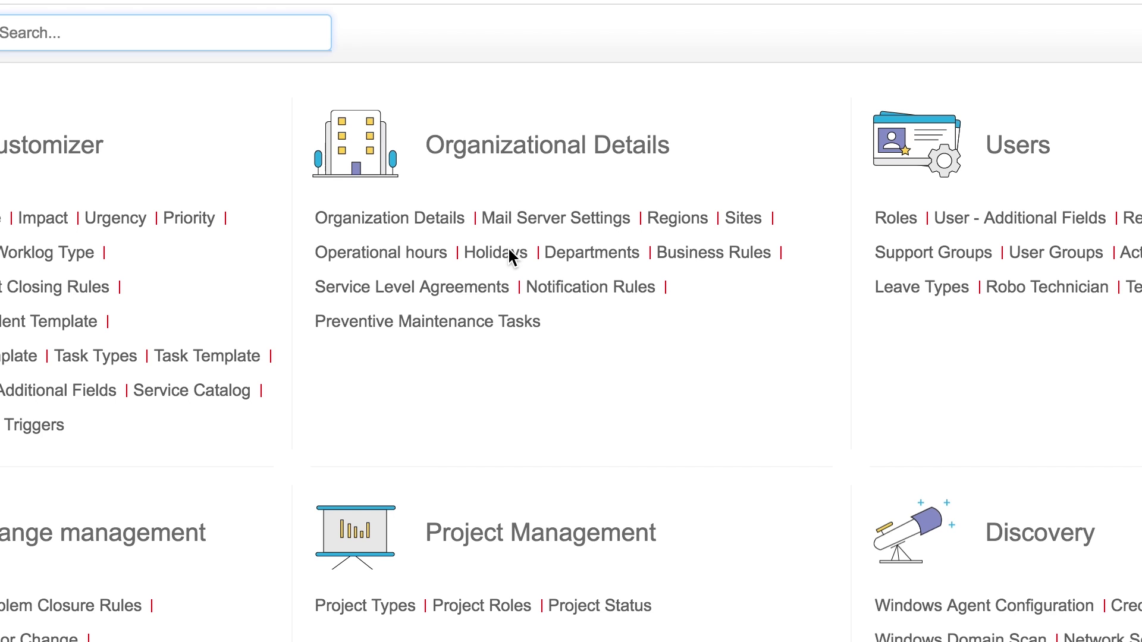
Begin a new holiday under Default Settings and open the calendar for its date
left_click(509, 255)
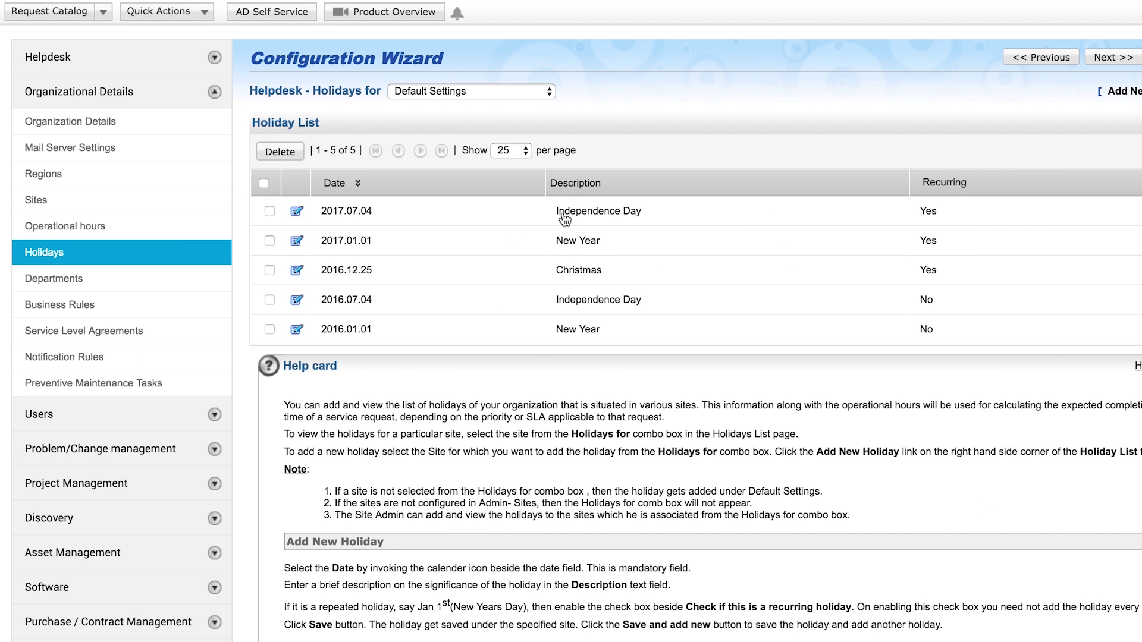
left_click(512, 92)
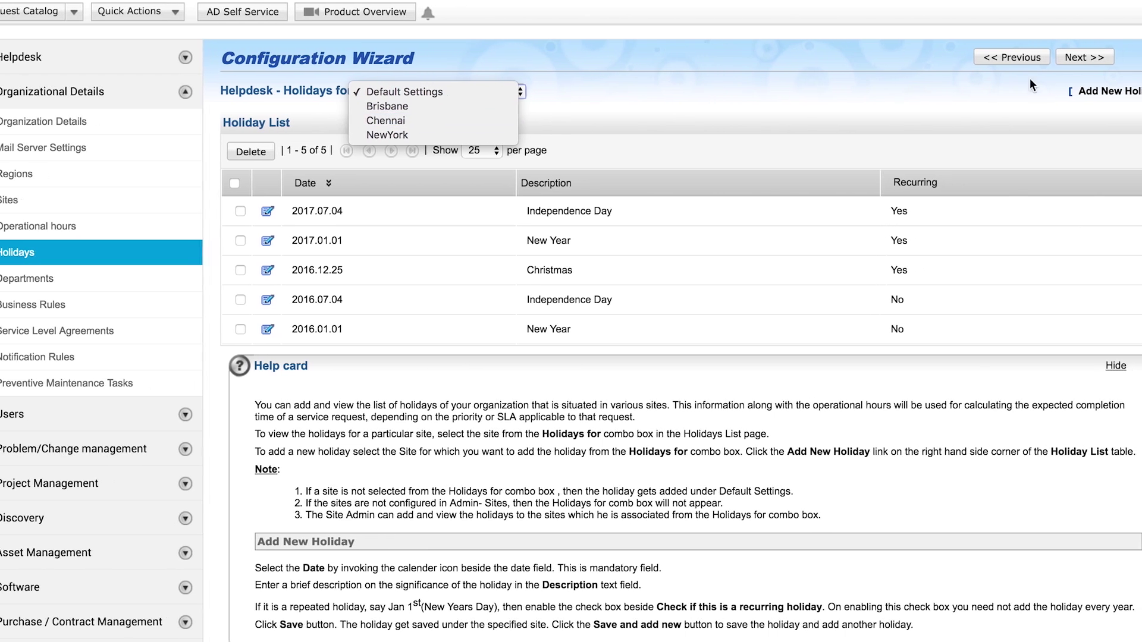
left_click(1065, 93)
left_click(1064, 93)
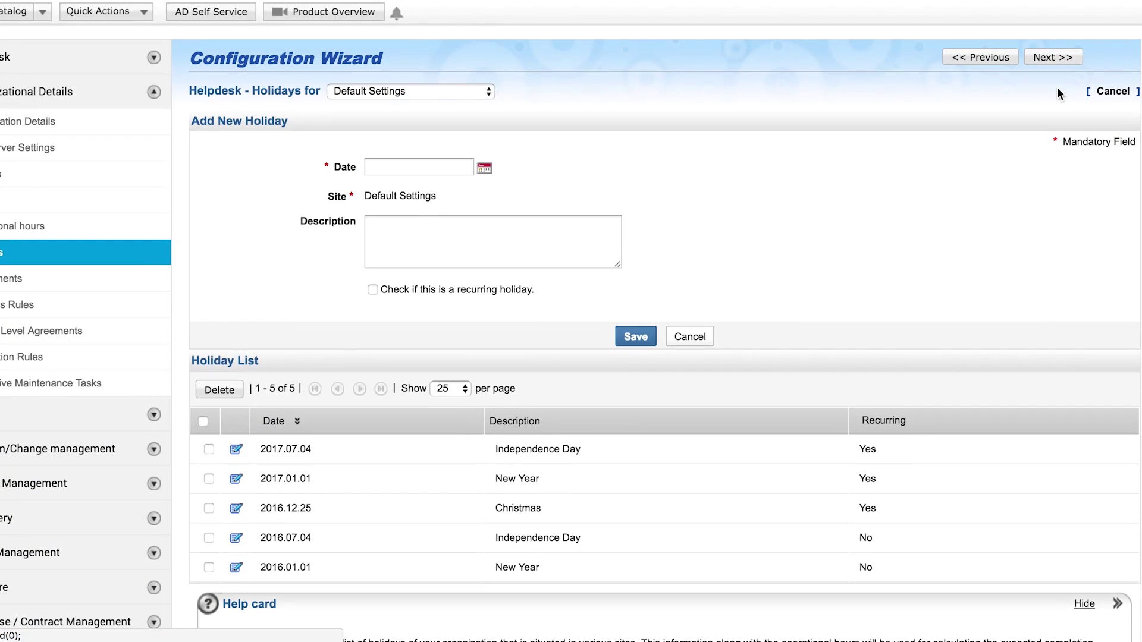
left_click(484, 169)
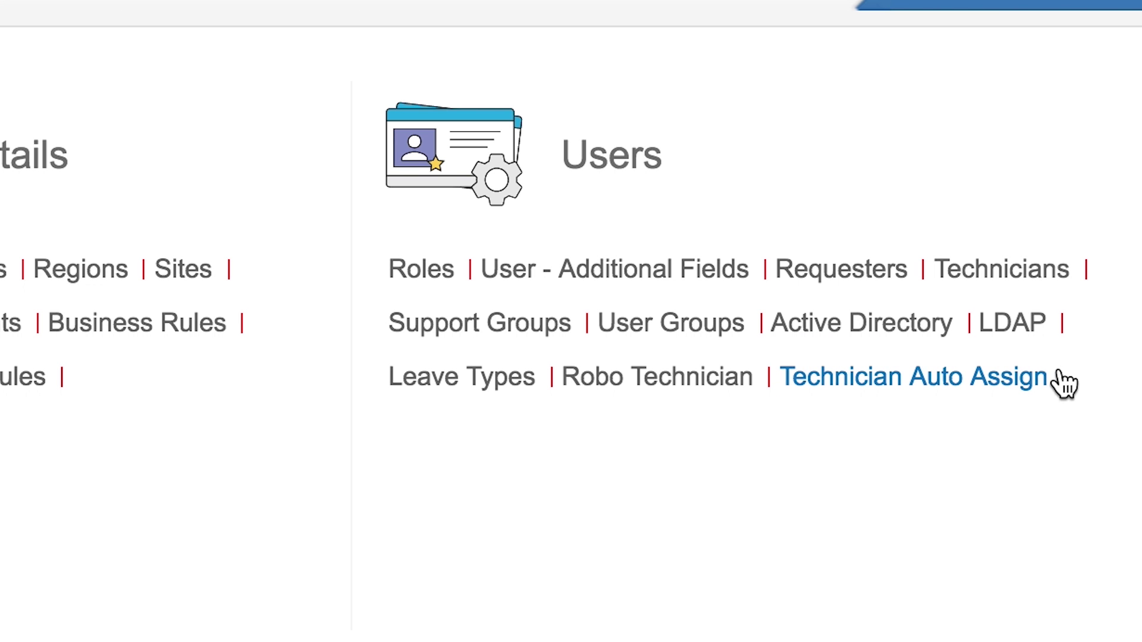
Start an Active Directory requester import with domain SDPINFO and controller SDPINFO1
left_click(859, 272)
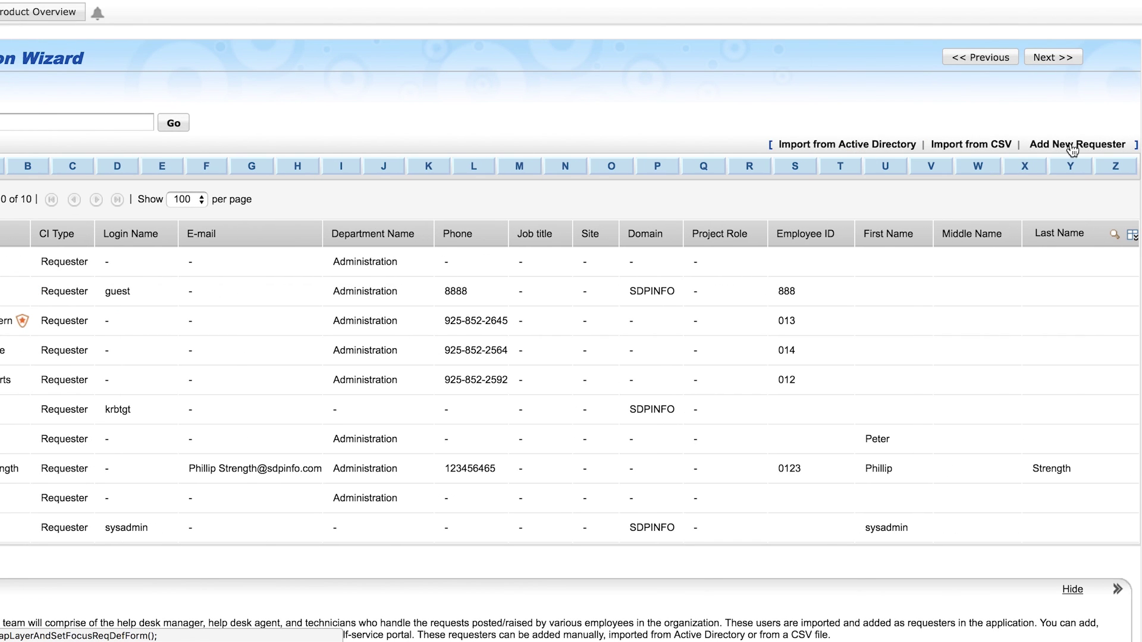
left_click(877, 148)
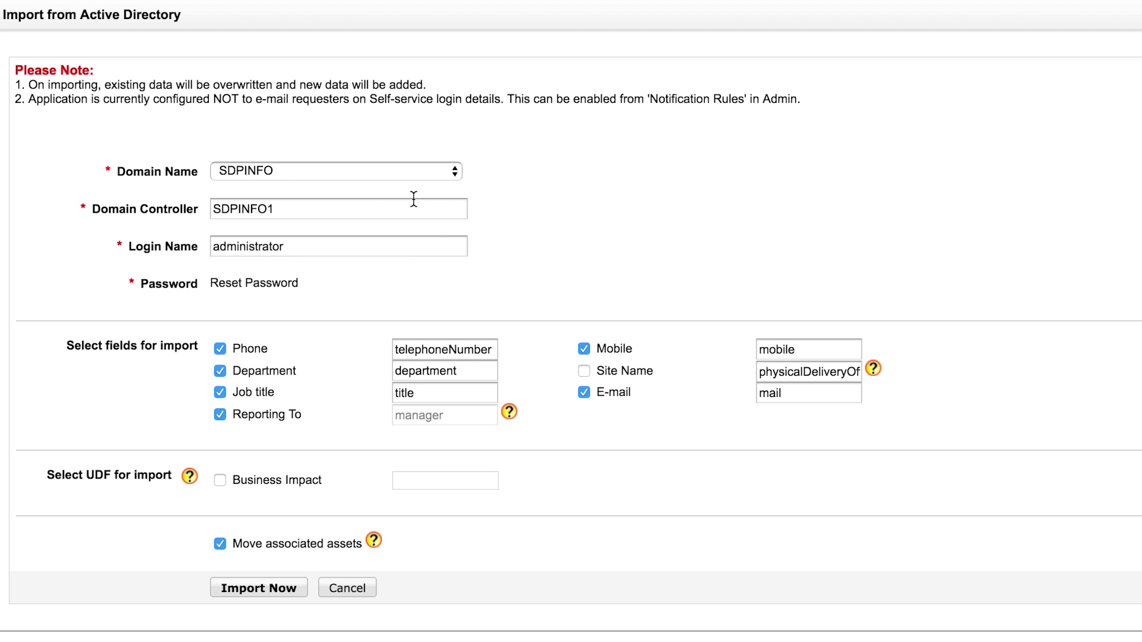
left_click(385, 177)
left_click(384, 176)
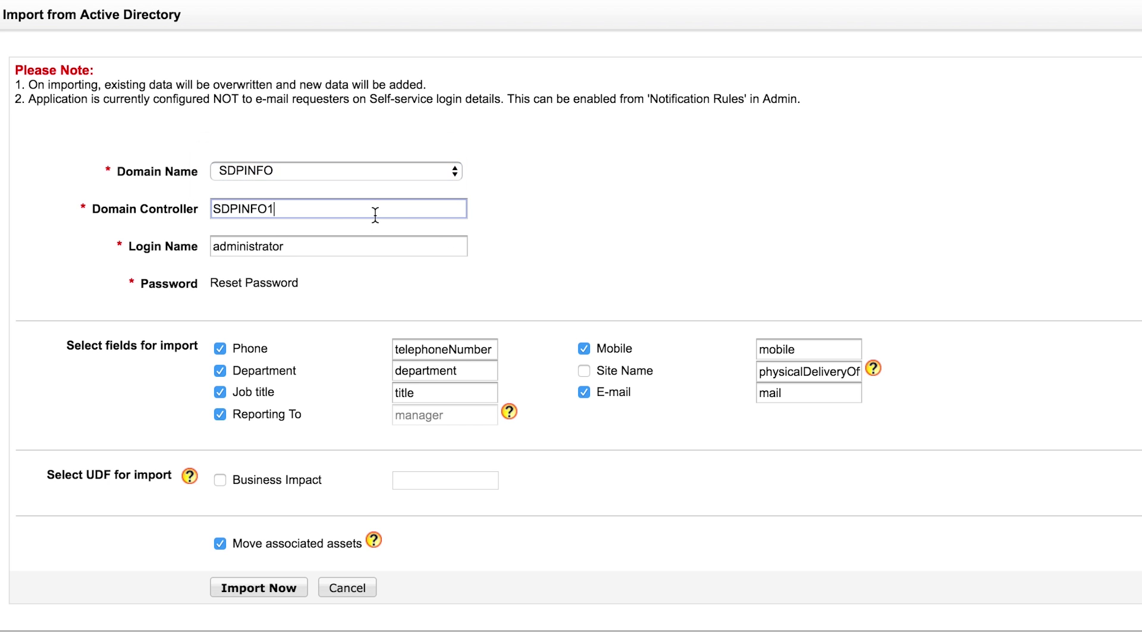
left_click_drag(375, 214, 200, 215)
key("Tab")
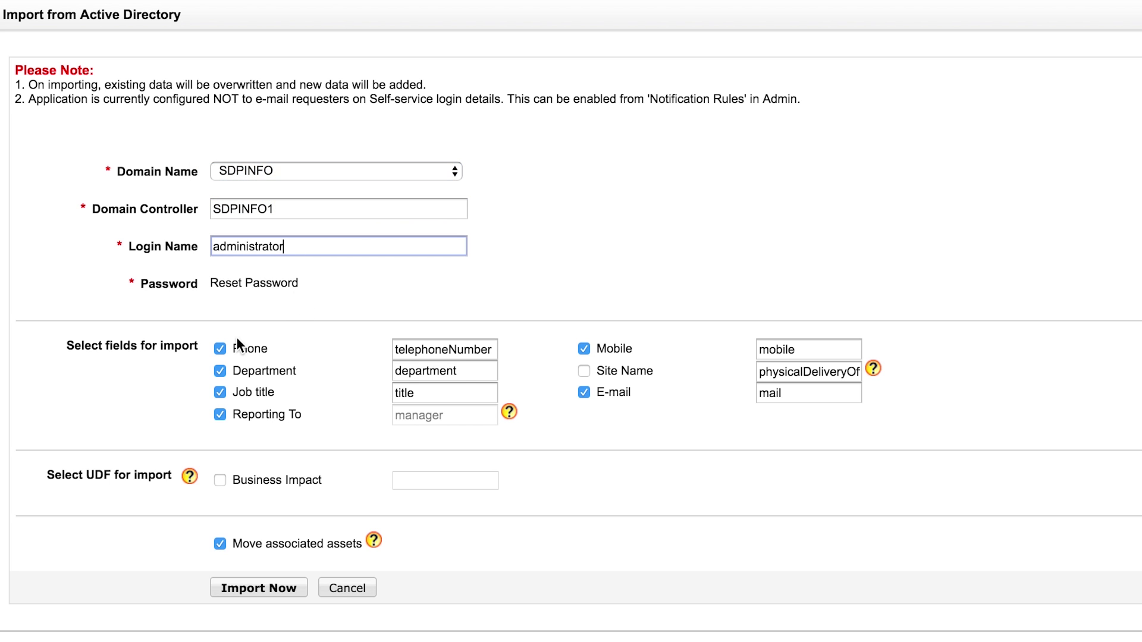
Adjust the Phone field, include Department in the imported fields, and run the import
left_click(220, 349)
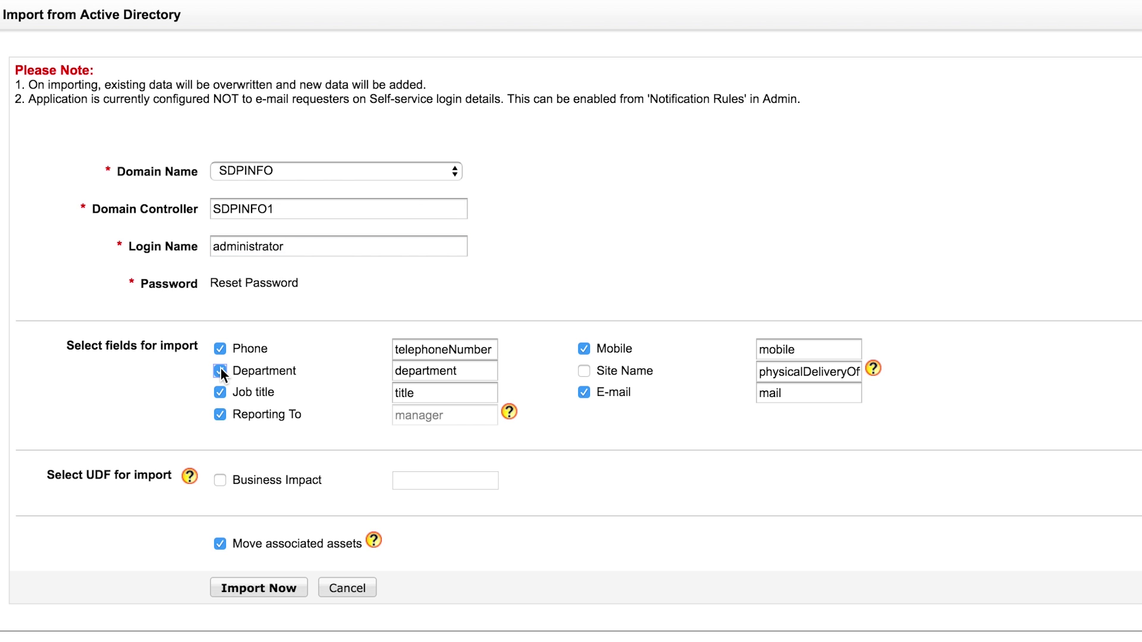
left_click(221, 372)
left_click(283, 599)
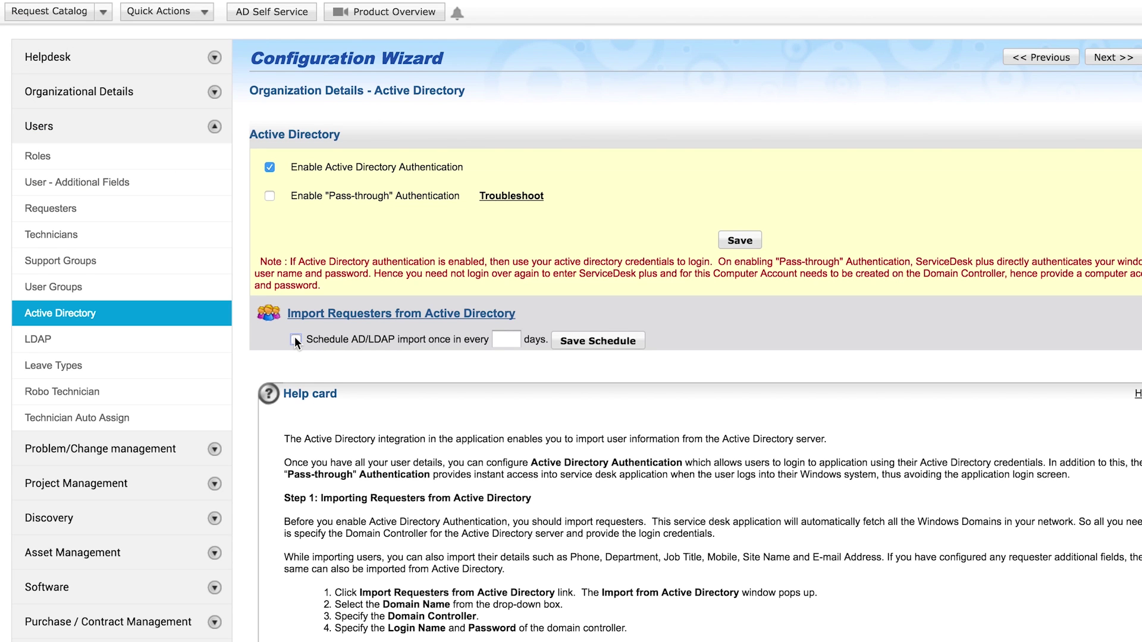
Repeat the AD/LDAP import every 1 day, keep AD authentication on, and enable pass-through
left_click(296, 339)
left_click(511, 339)
type("1")
left_click(269, 168)
left_click(270, 198)
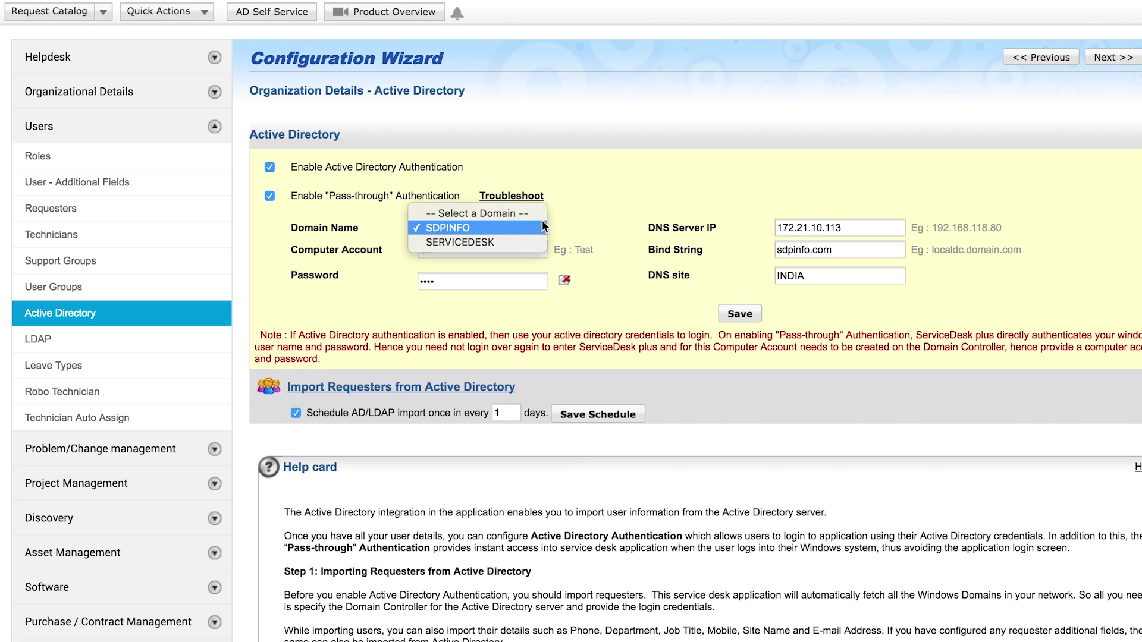
Keep SDPINFO as the pass-through domain and select the SDP computer account name
left_click(564, 234)
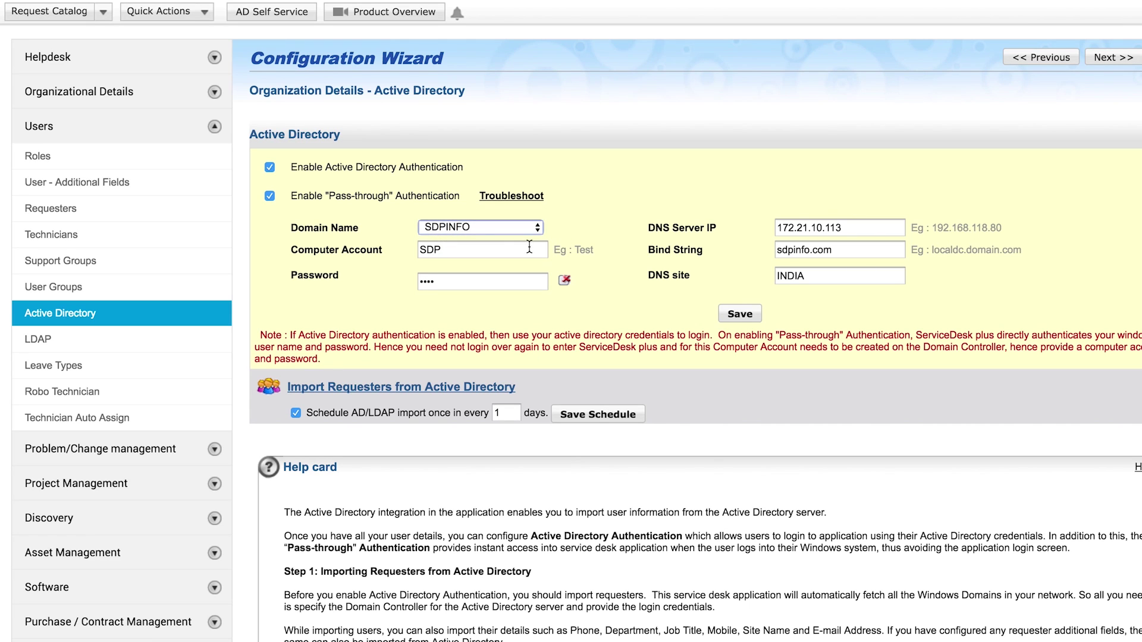
left_click_drag(441, 250, 415, 284)
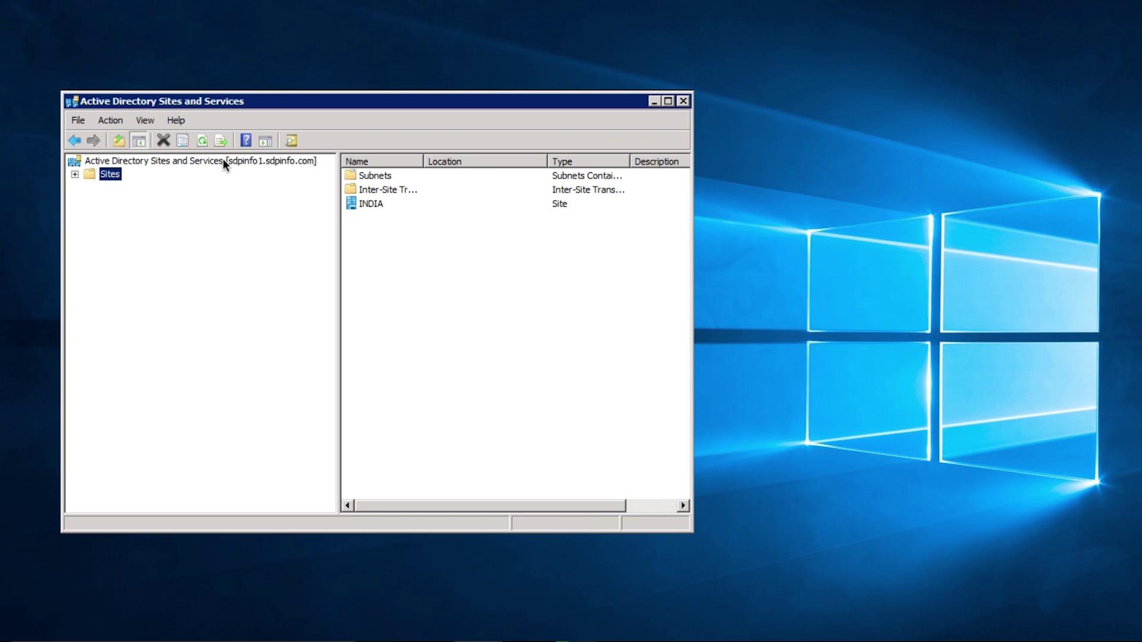
Expand Sites, the INDIA site and its Servers to locate SDPINFO1
left_click(222, 160)
left_click(217, 166)
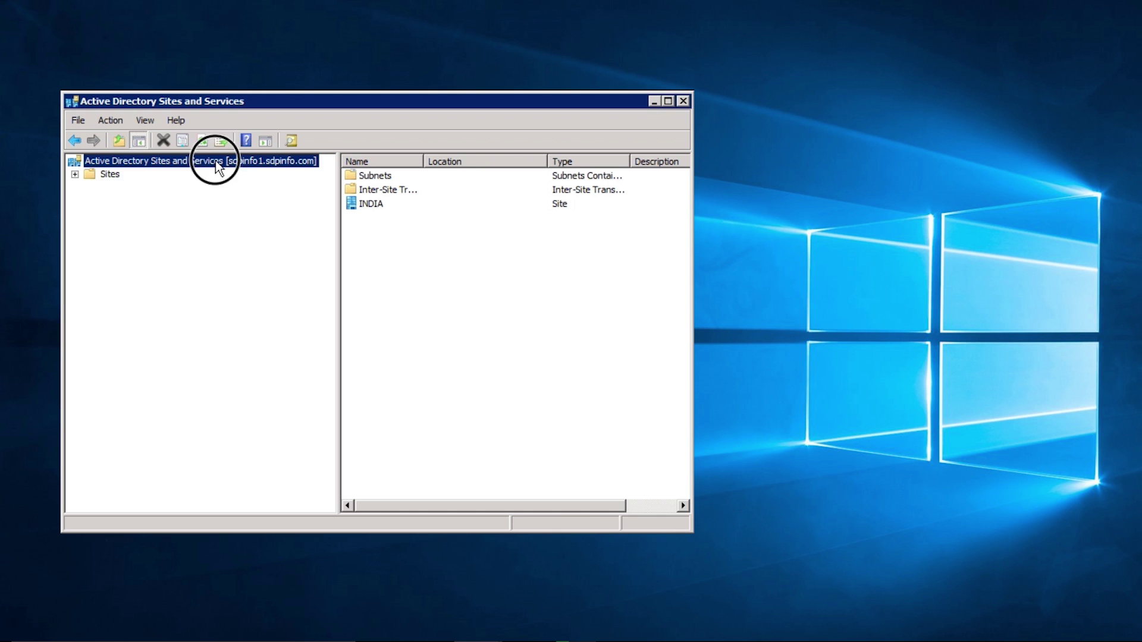
left_click(74, 174)
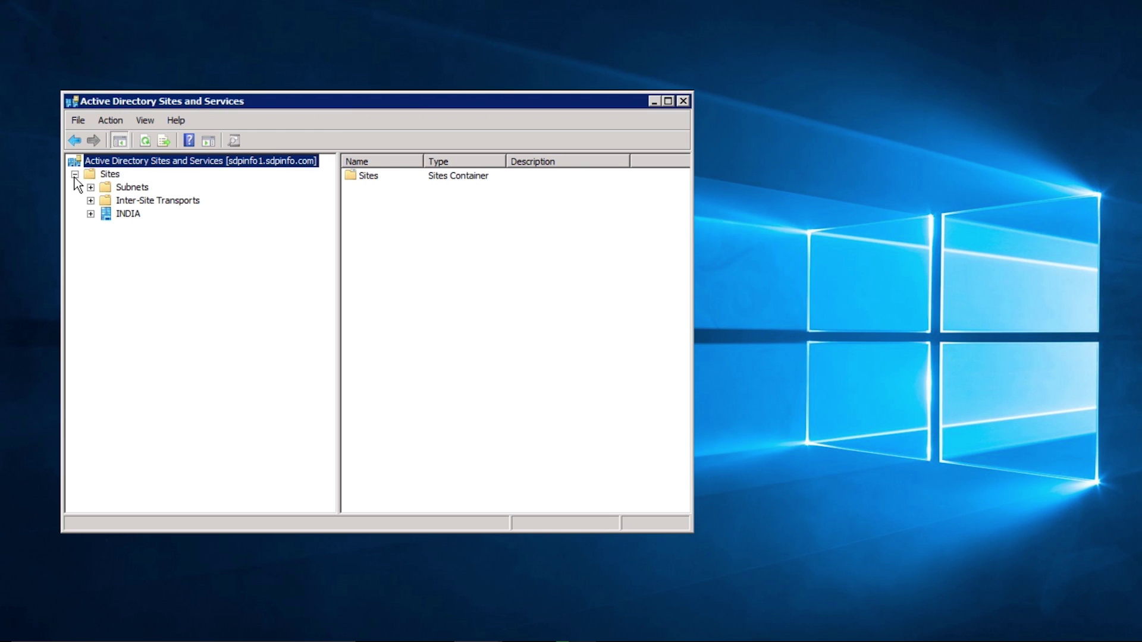
left_click(91, 214)
left_click(105, 227)
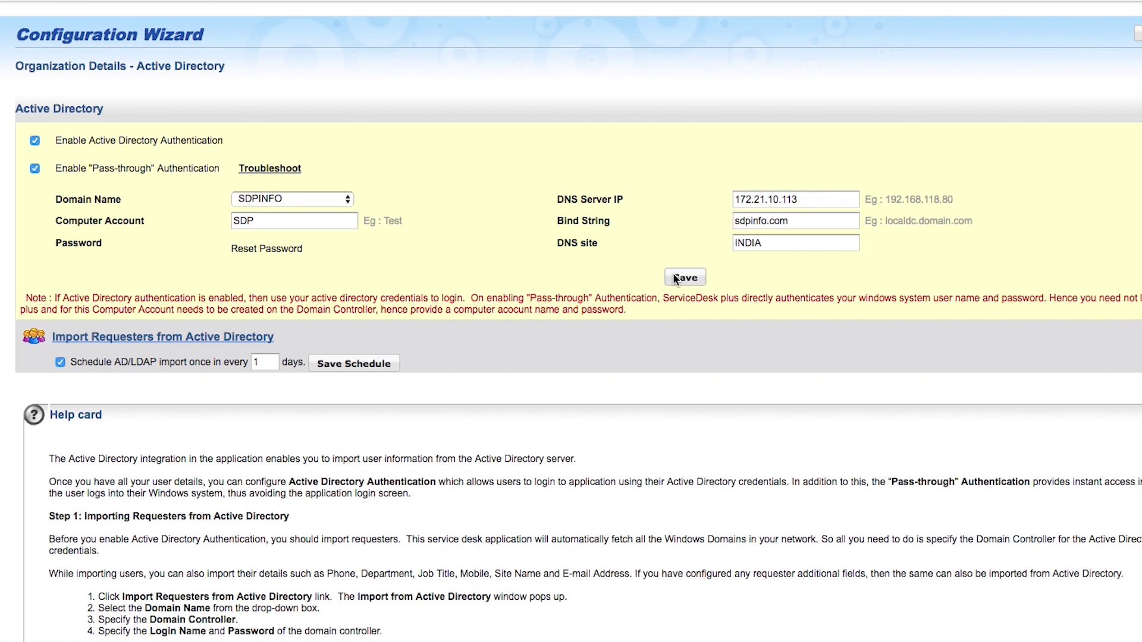
left_click(296, 170)
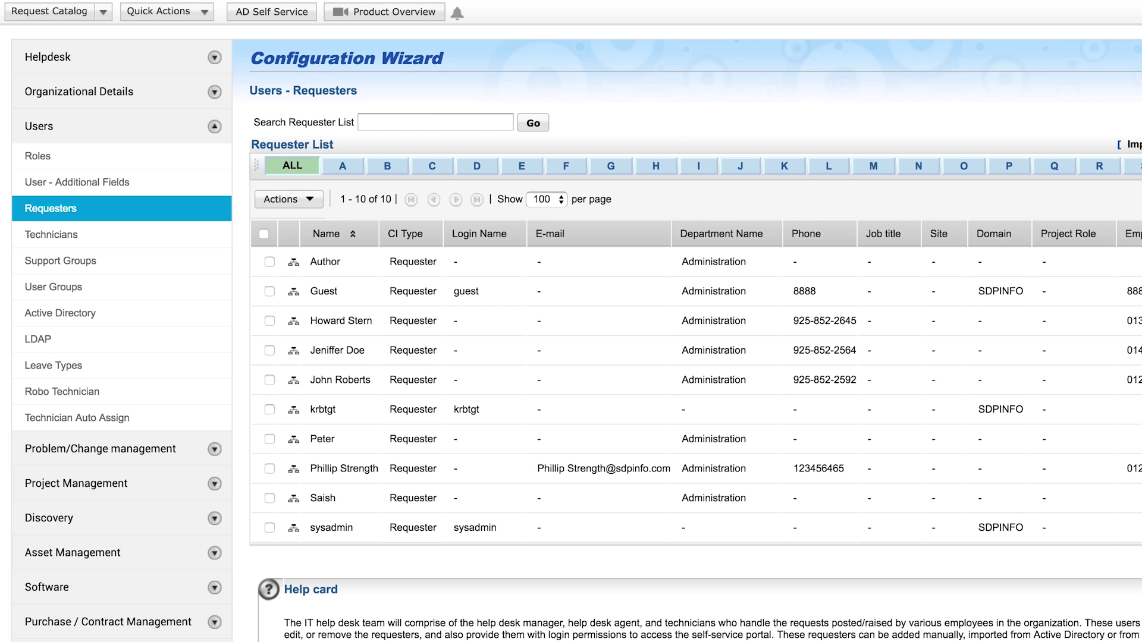
Mark the Author, Guest and third requesters as VIP users from the Actions menu
scroll(522, 145, "down", 3)
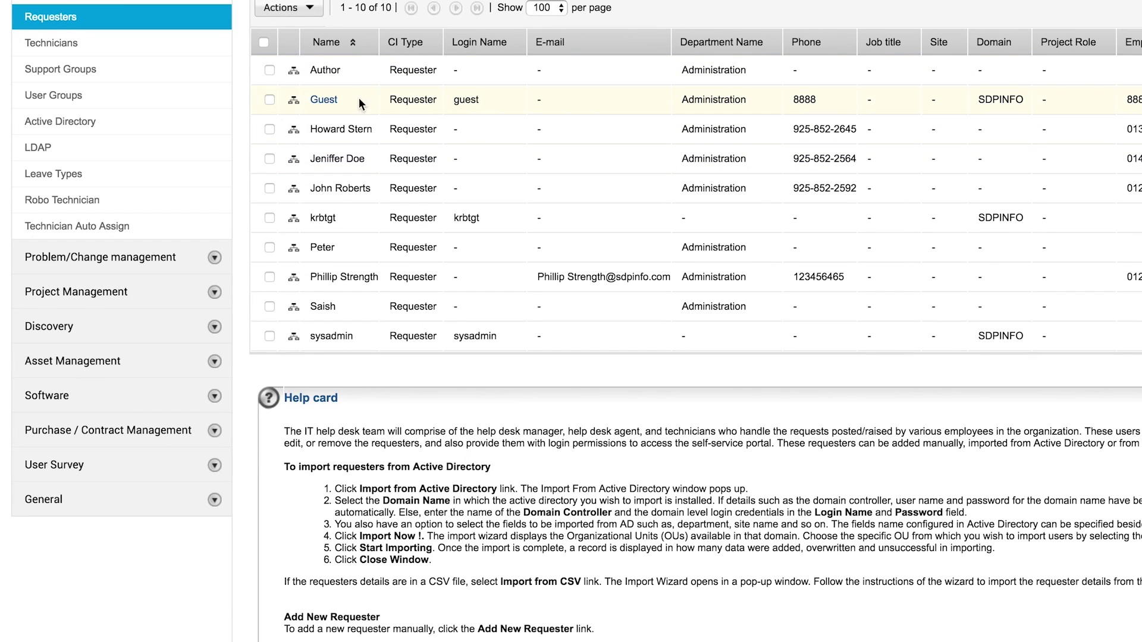
left_click(269, 71)
left_click(269, 99)
left_click(269, 129)
left_click(284, 7)
left_click(307, 79)
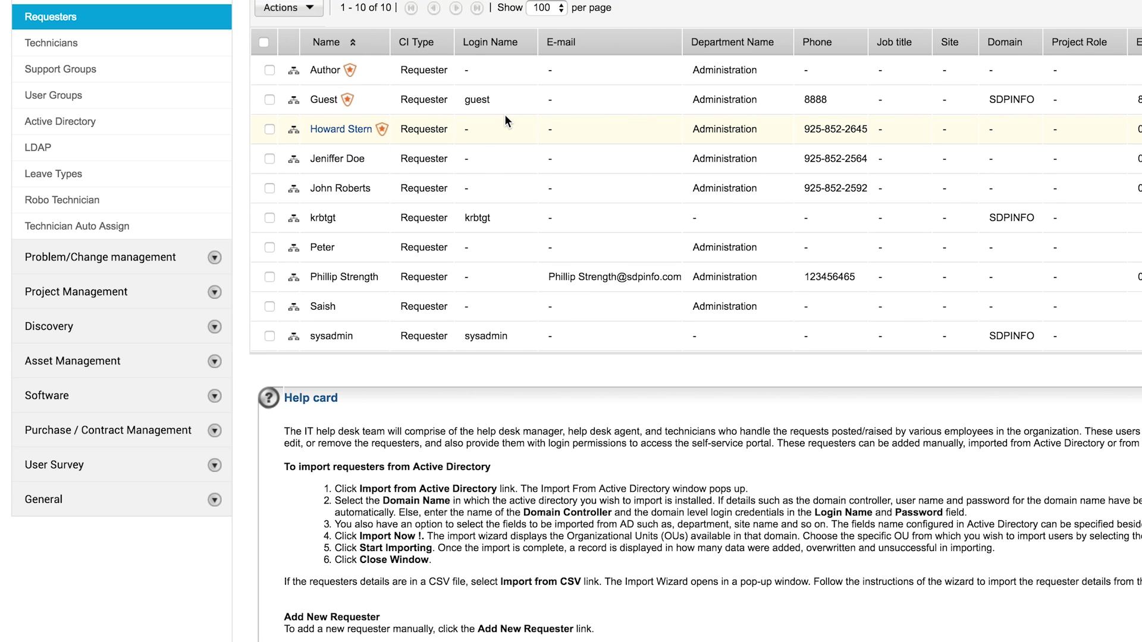
scroll(505, 116, "down", 3)
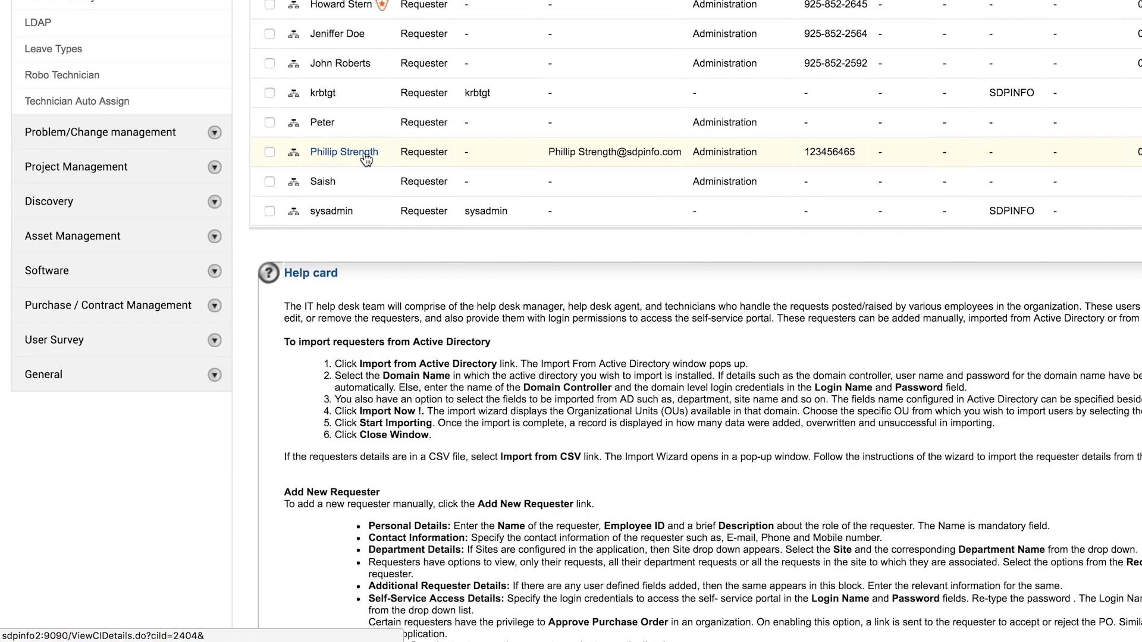
Convert the requester into a technician associated with the Brisbane and Chennai sites
left_click(344, 152)
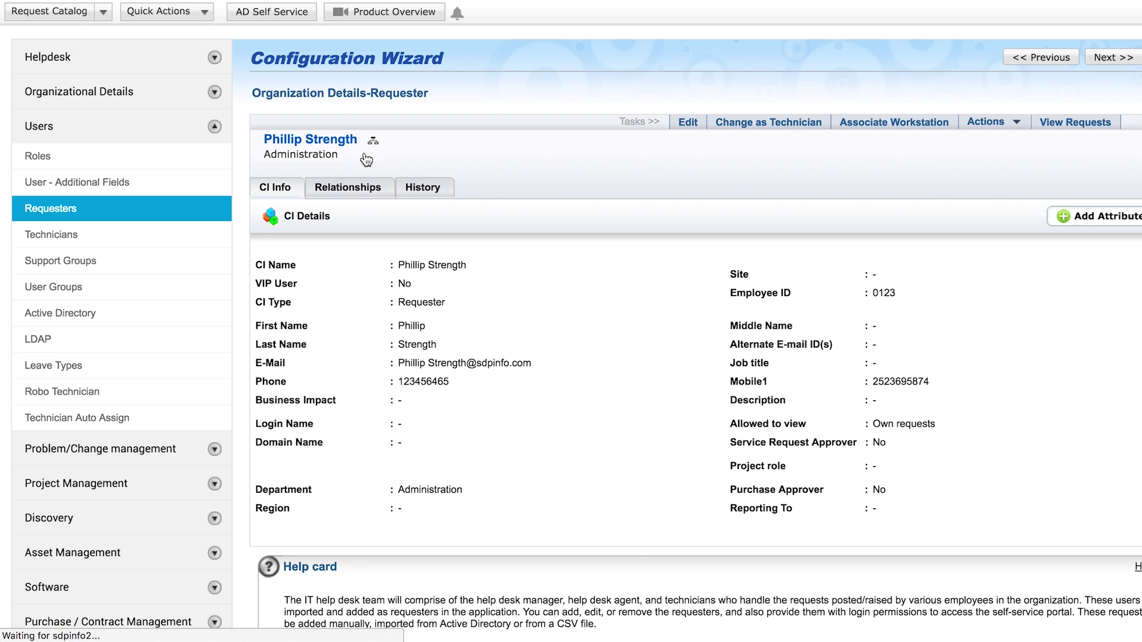
left_click(769, 125)
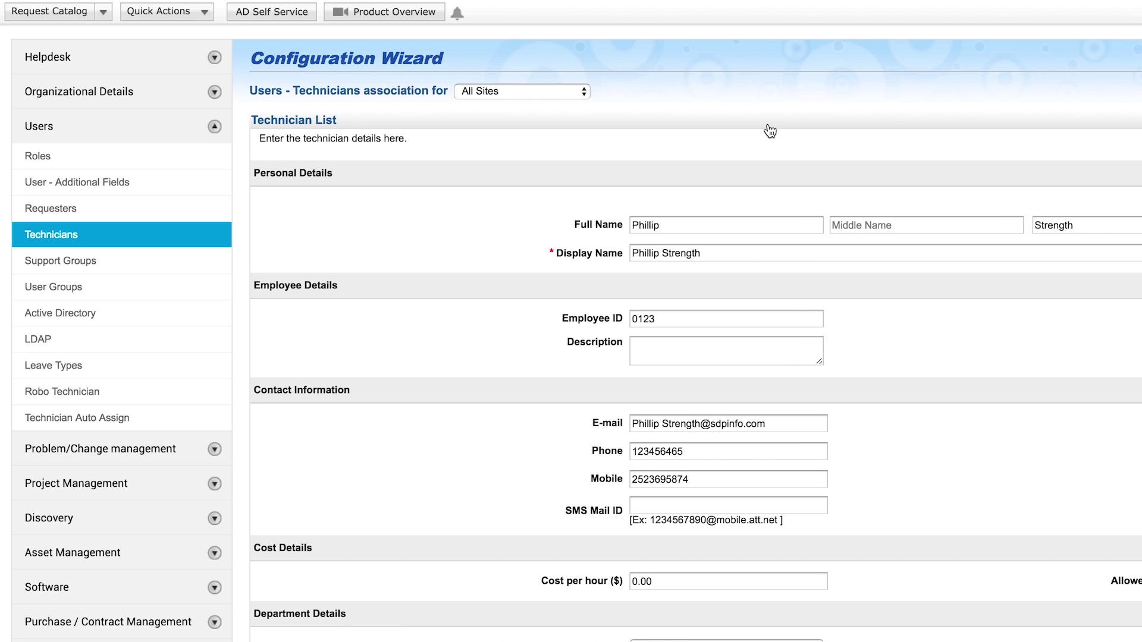
scroll(768, 128, "right", 2)
scroll(769, 128, "down", 7)
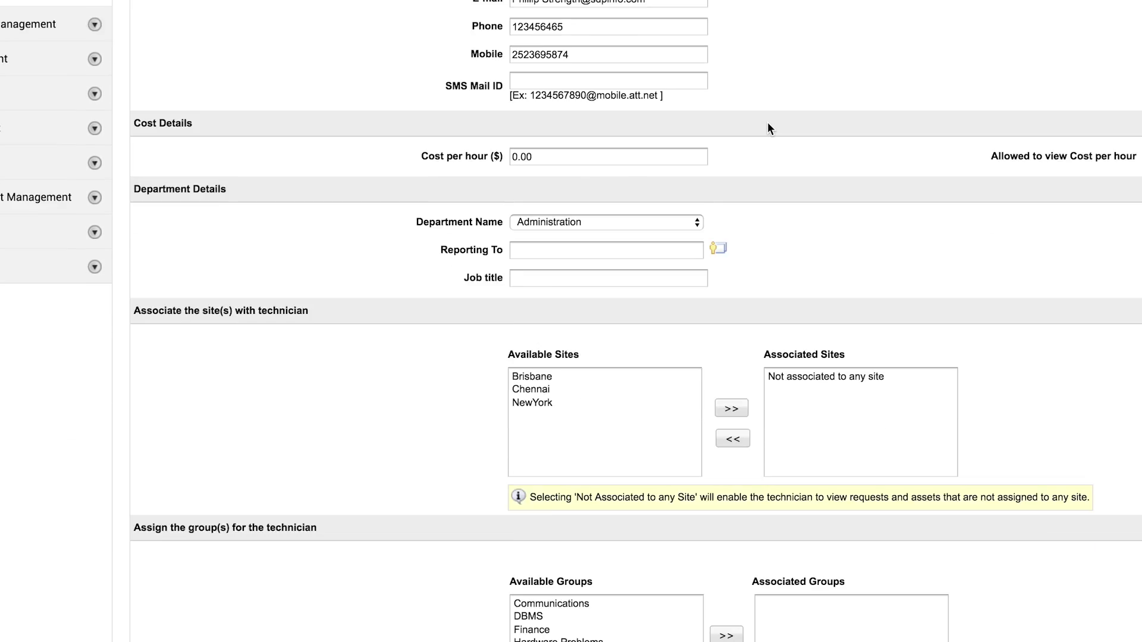
scroll(767, 128, "down", 4)
left_click_drag(535, 130, 537, 143)
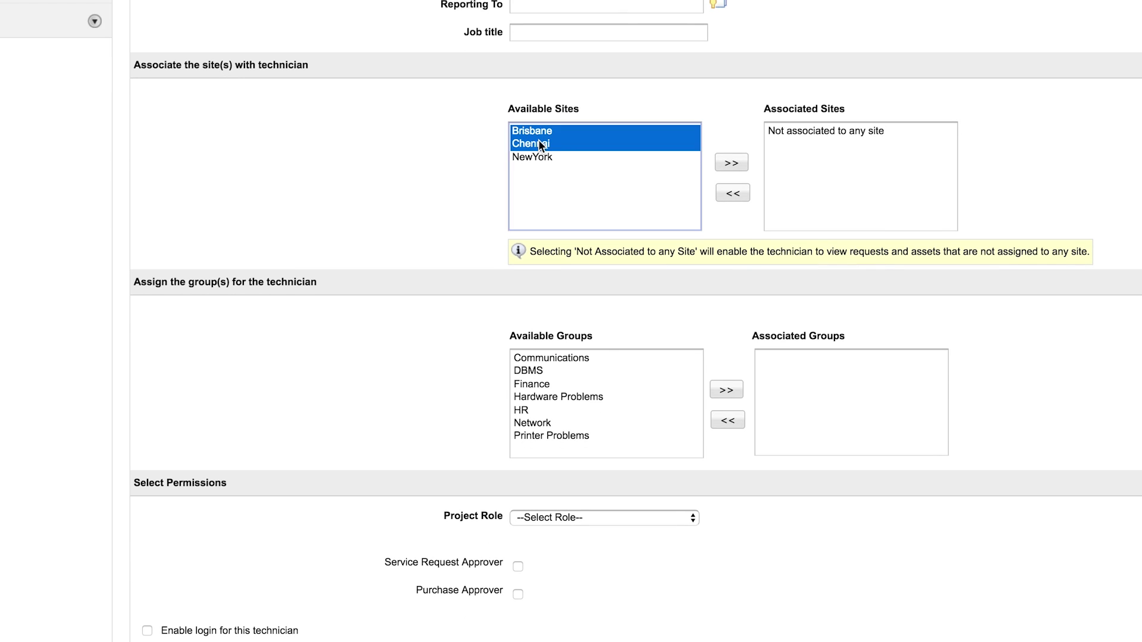
left_click(723, 163)
Select the technician's groups and roles
scroll(731, 165, "down", 3)
left_click_drag(566, 181, 564, 220)
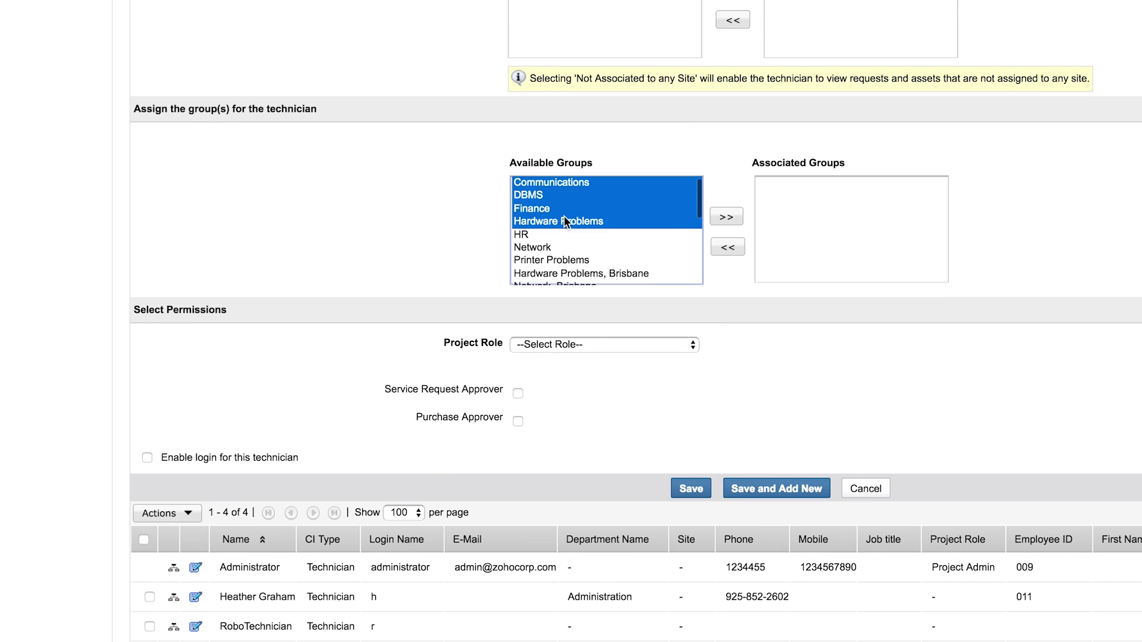
left_click(723, 220)
scroll(724, 223, "down", 5)
left_click_drag(178, 130, 250, 156)
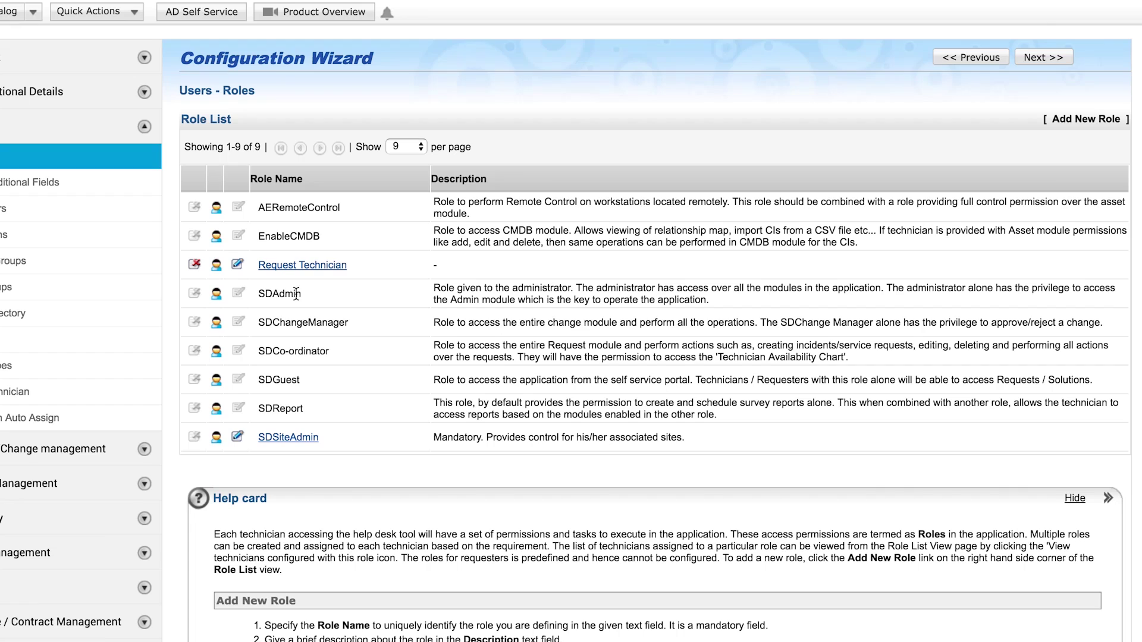
Add 'Technician Role' with request Add/Edit permissions and the right to approve solutions
left_click_drag(306, 294, 260, 291)
left_click(1059, 127)
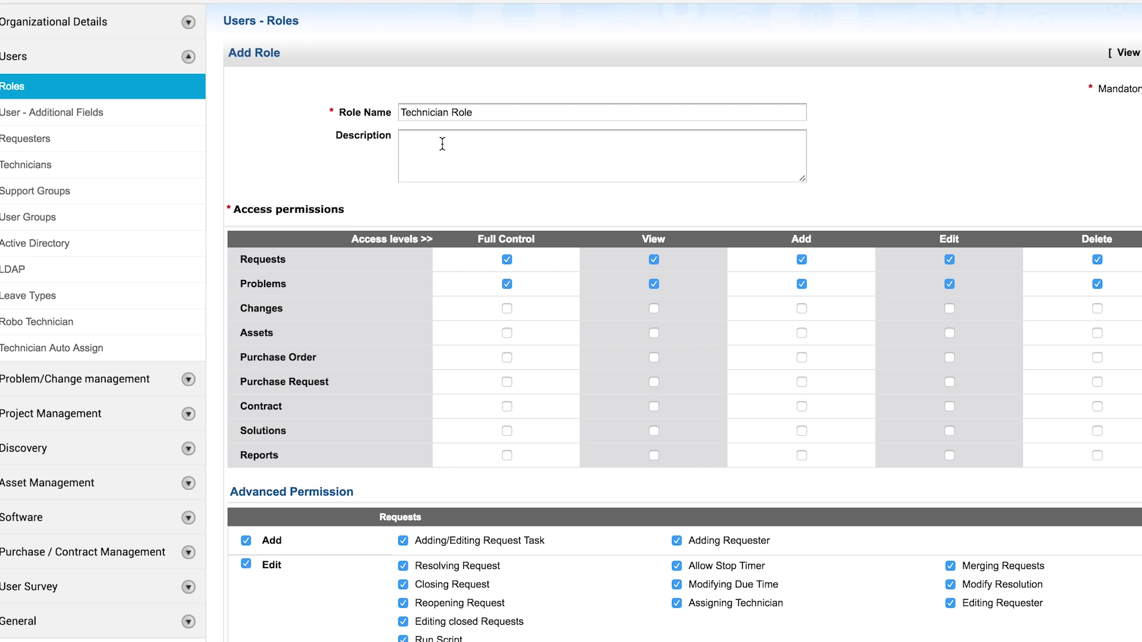
scroll(442, 144, "down", 5)
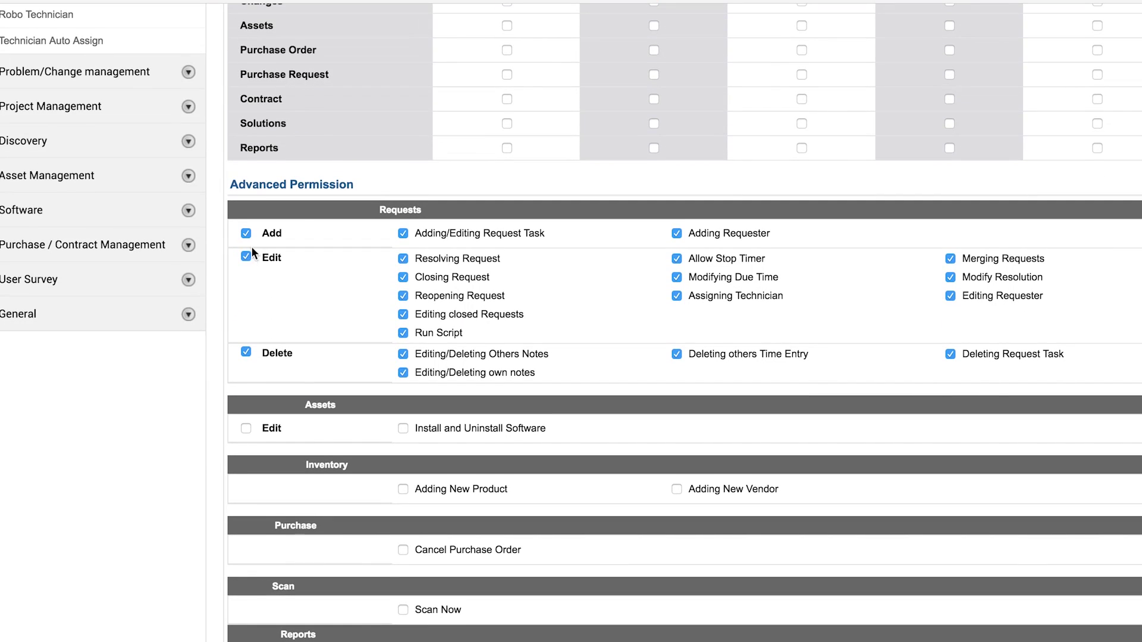
left_click(247, 236)
left_click(247, 236)
left_click(244, 257)
left_click(244, 257)
scroll(244, 257, "down", 8)
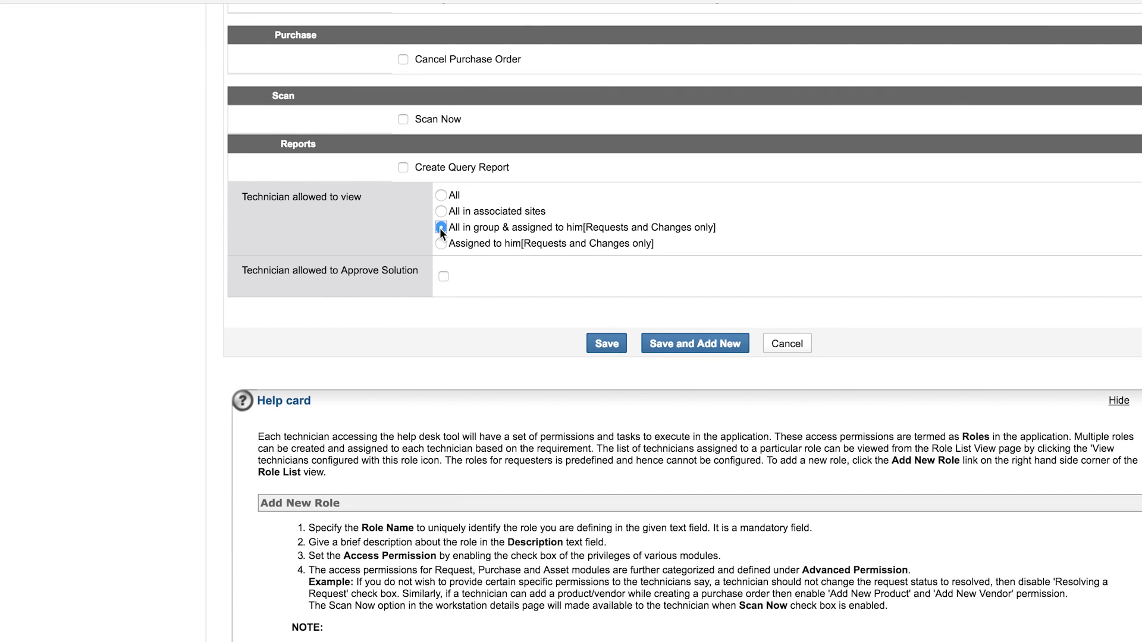
left_click(444, 277)
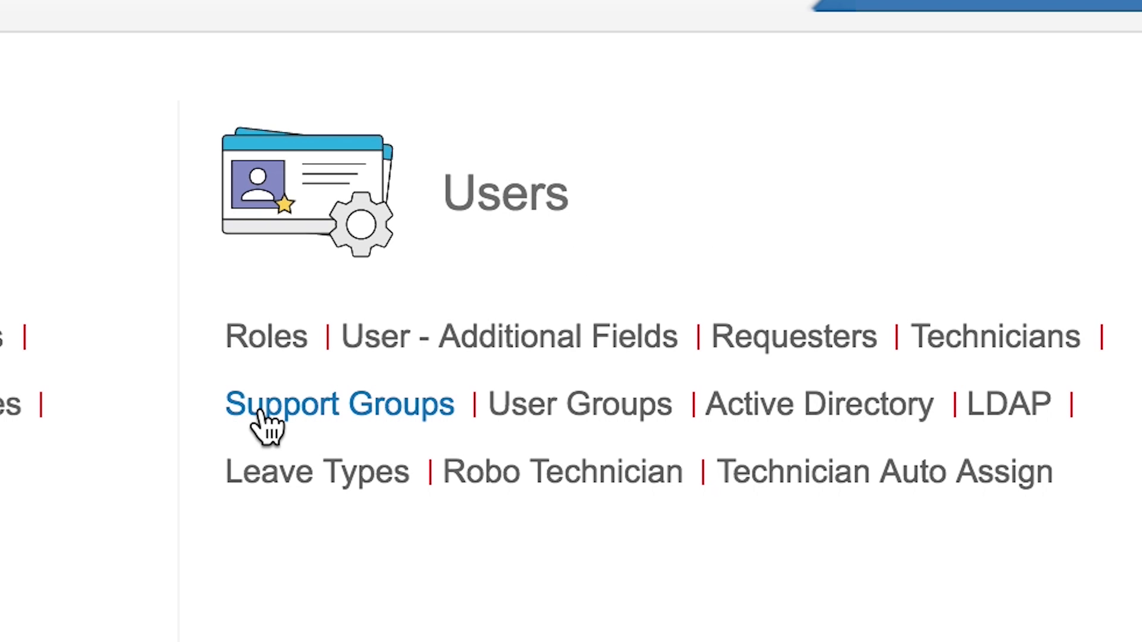
left_click(241, 411)
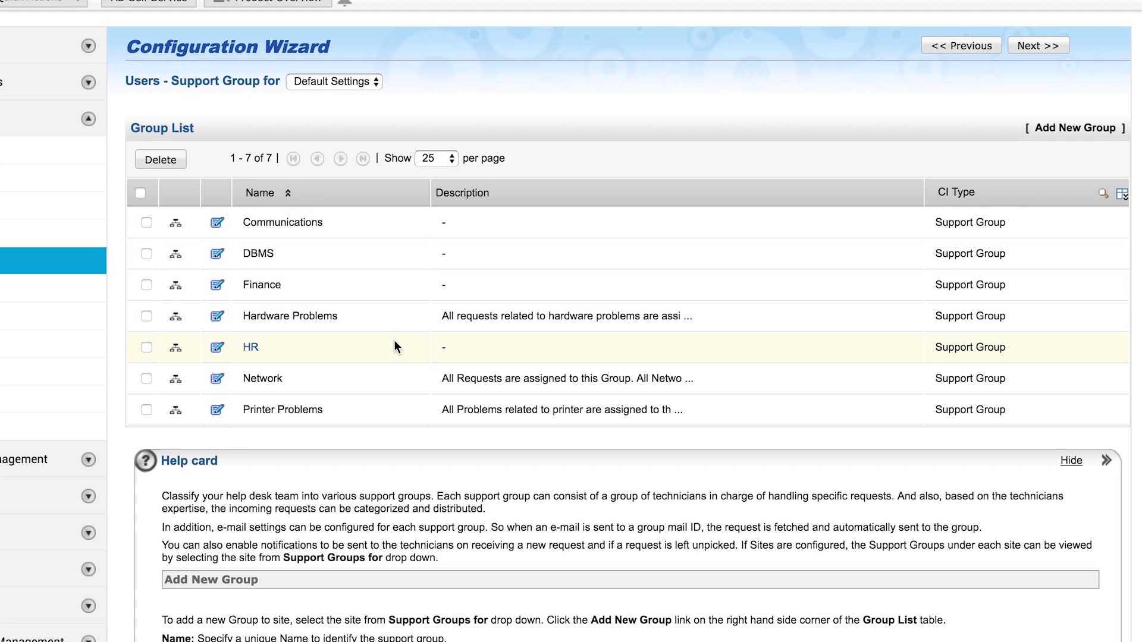
left_click_drag(357, 317, 244, 313)
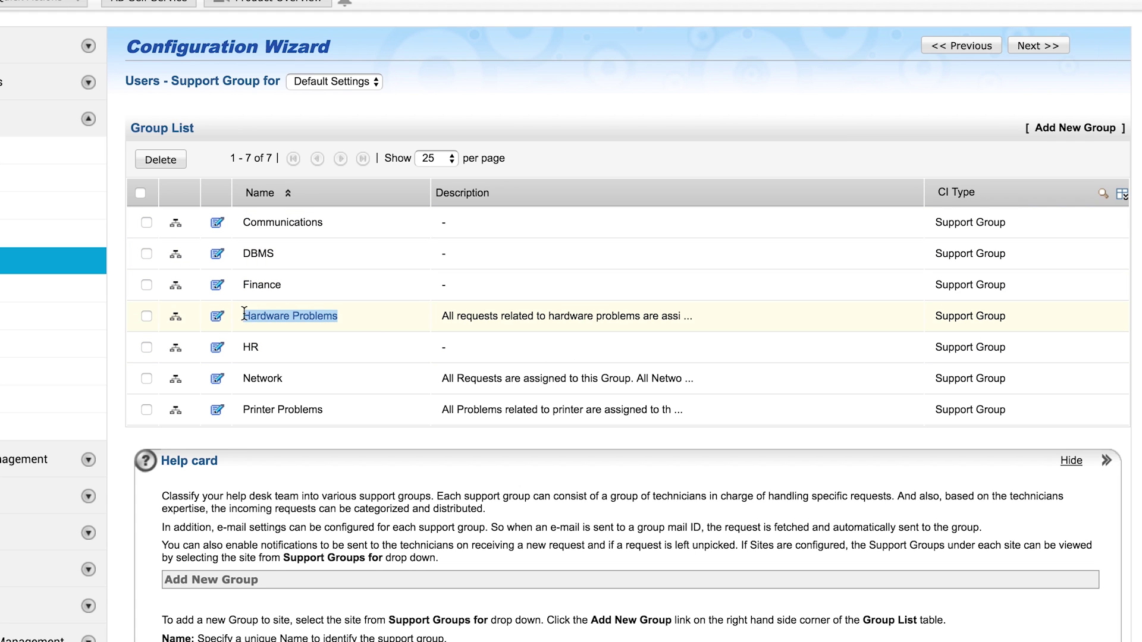
left_click(285, 262)
left_click_drag(342, 220, 240, 218)
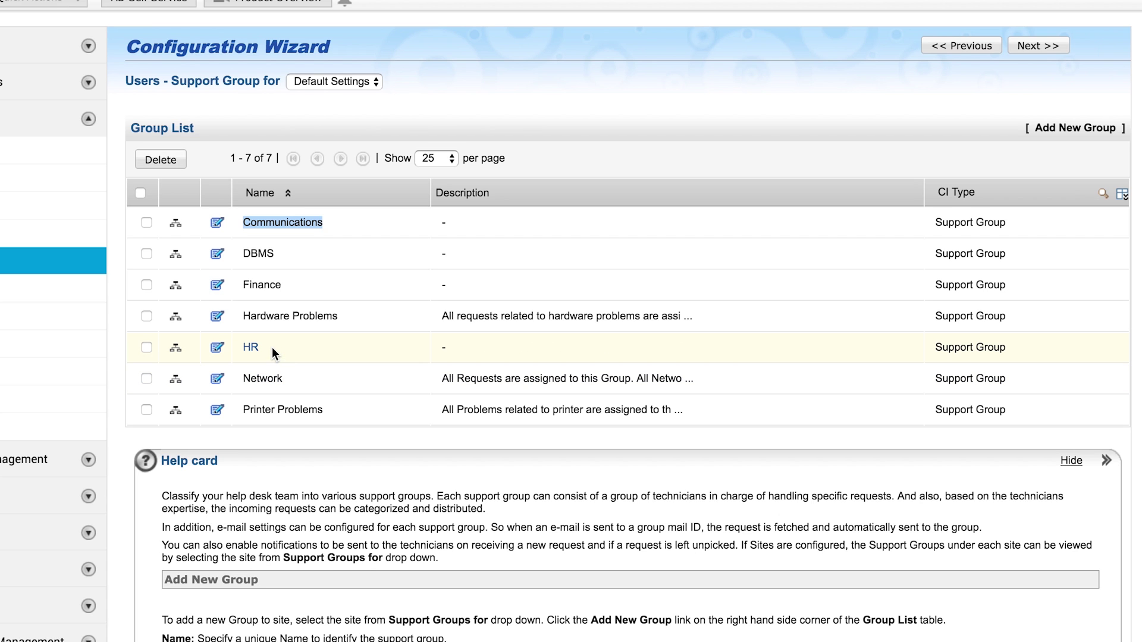
left_click_drag(275, 347, 241, 344)
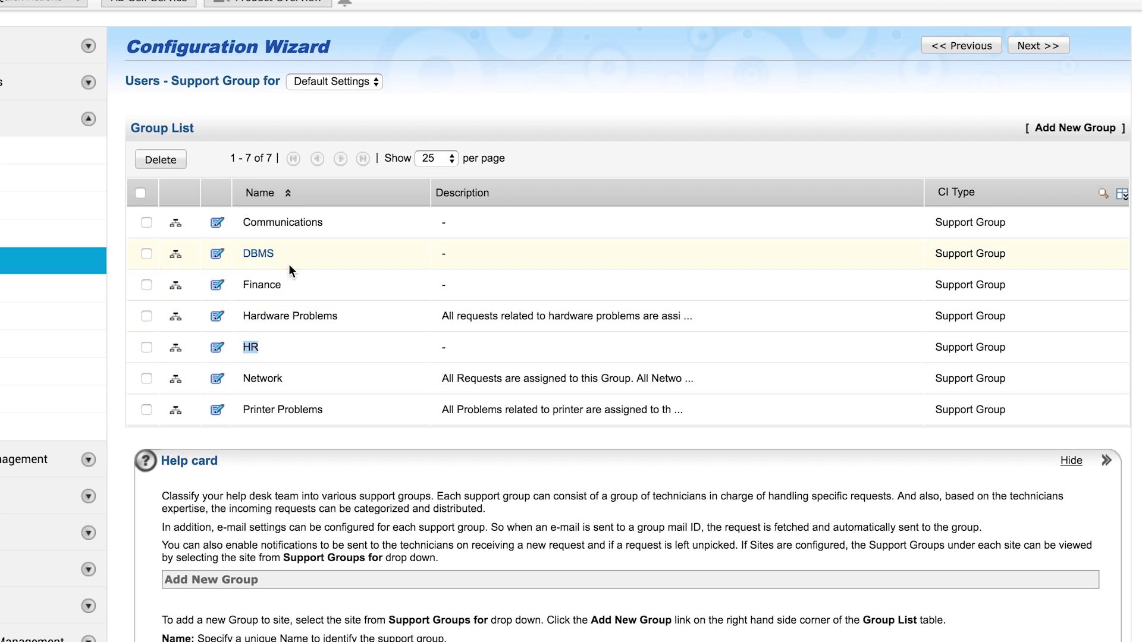
left_click_drag(286, 284, 239, 285)
Open the HR support group for editing and review its settings
left_click(217, 349)
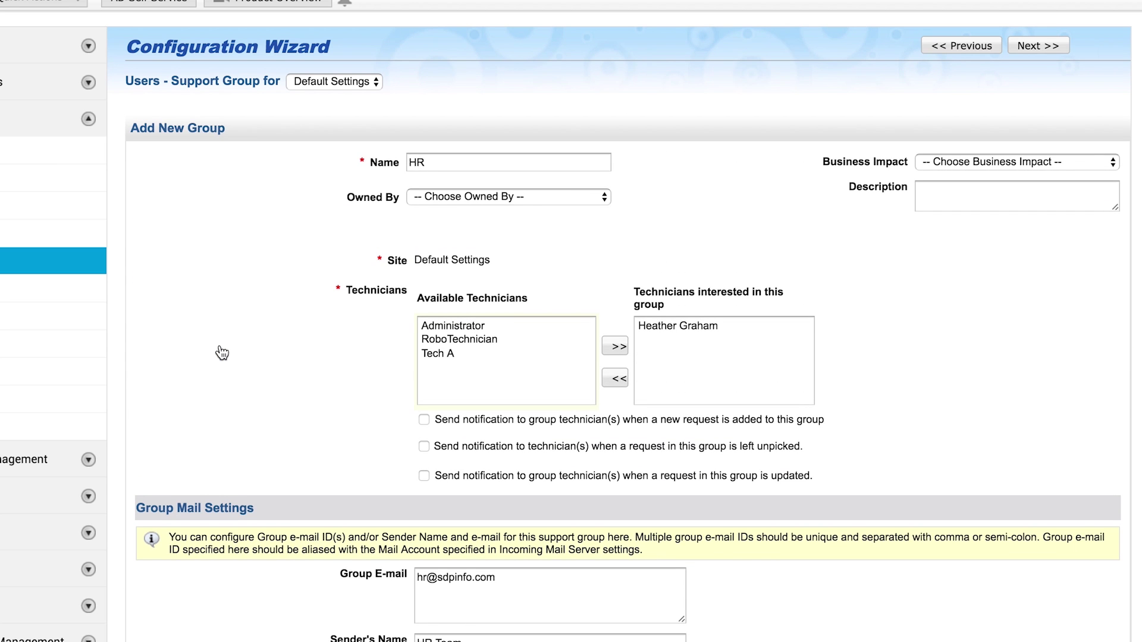
scroll(222, 353, "down", 5)
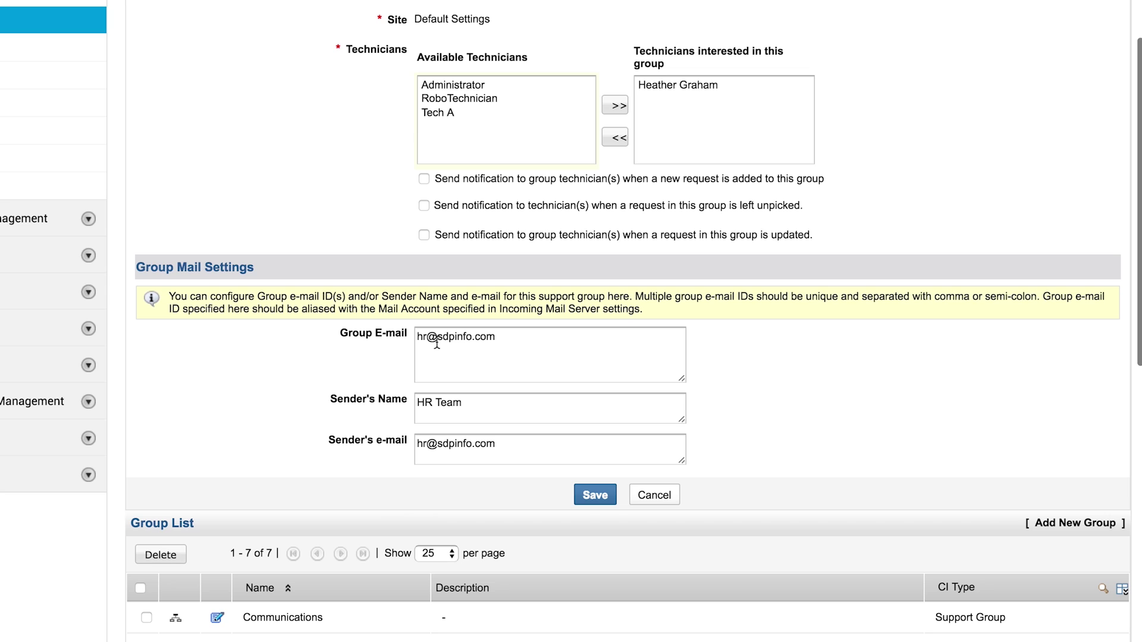
left_click_drag(499, 337, 420, 358)
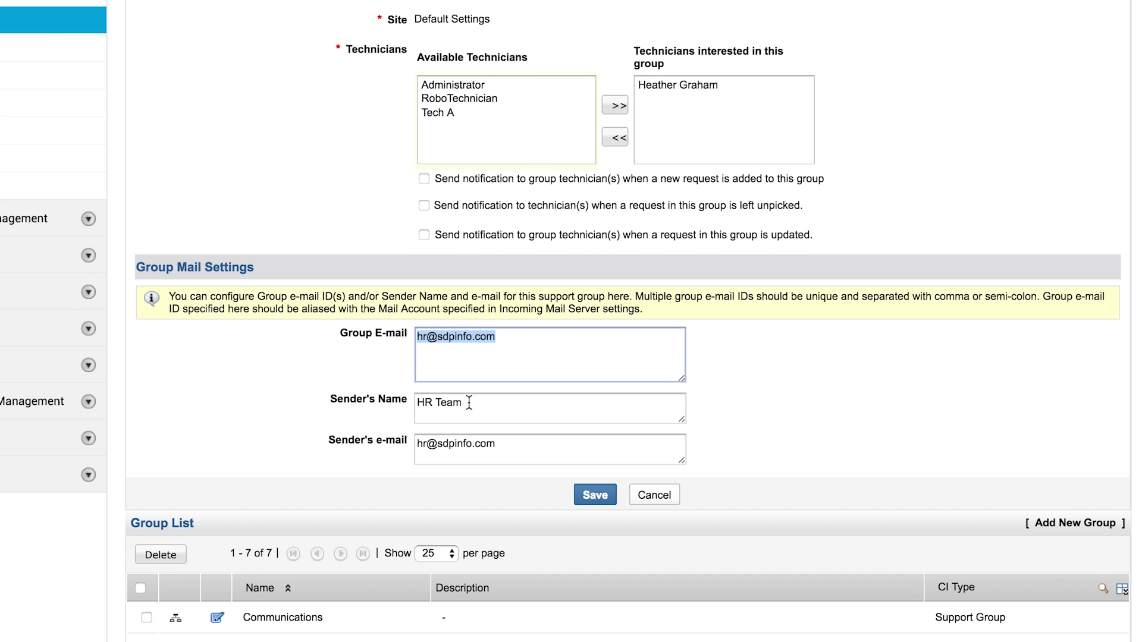
scroll(469, 403, "down", 1)
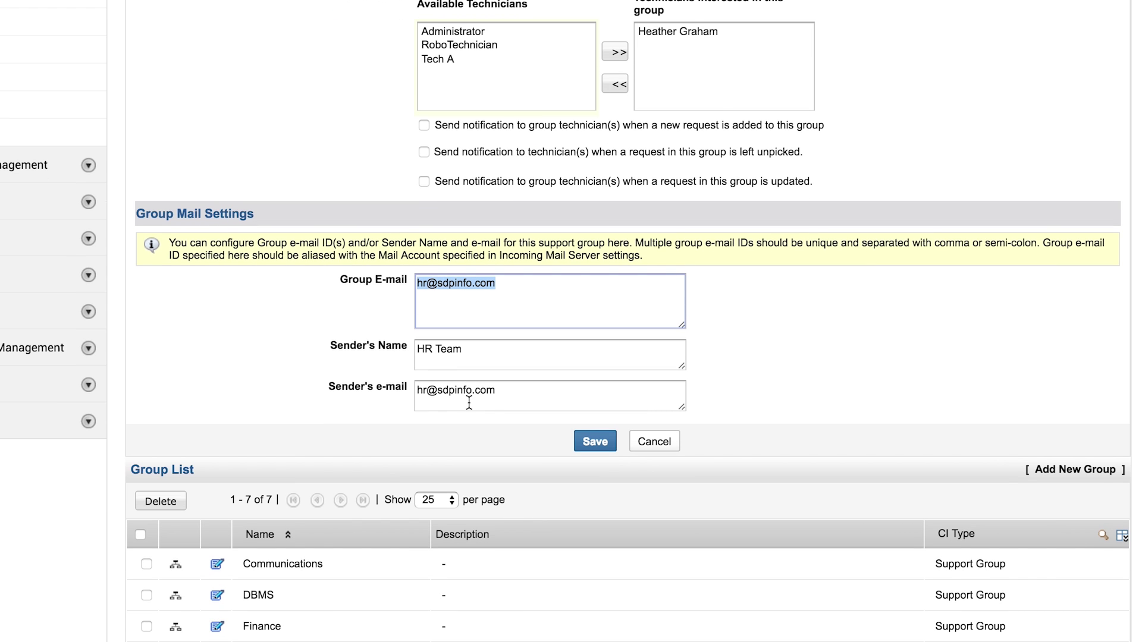
scroll(469, 403, "up", 1)
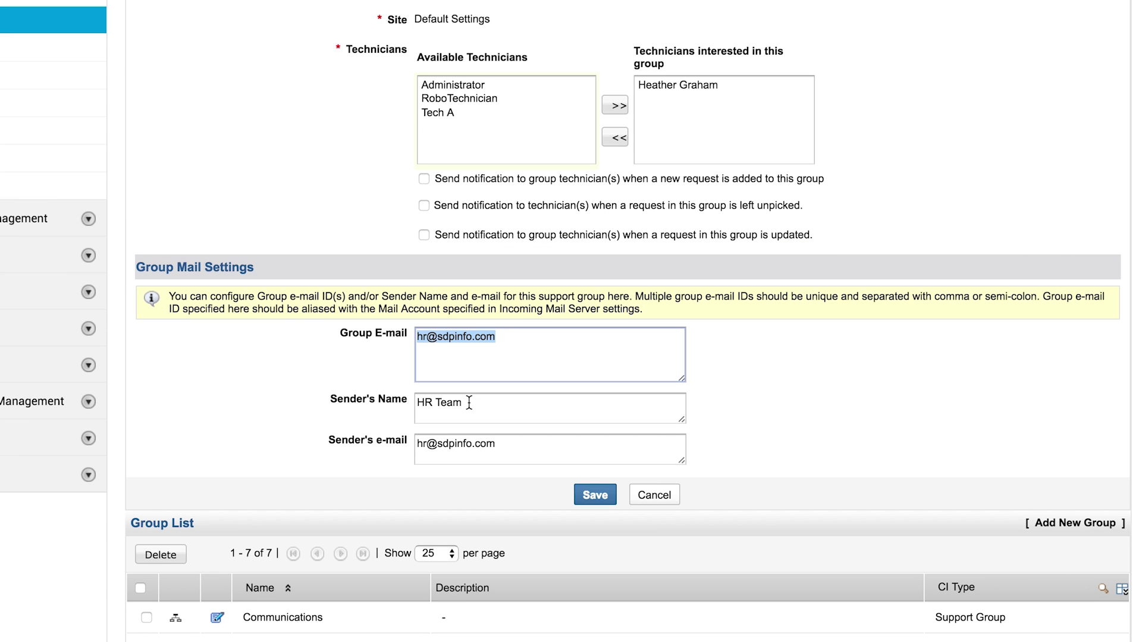
scroll(469, 403, "down", 1)
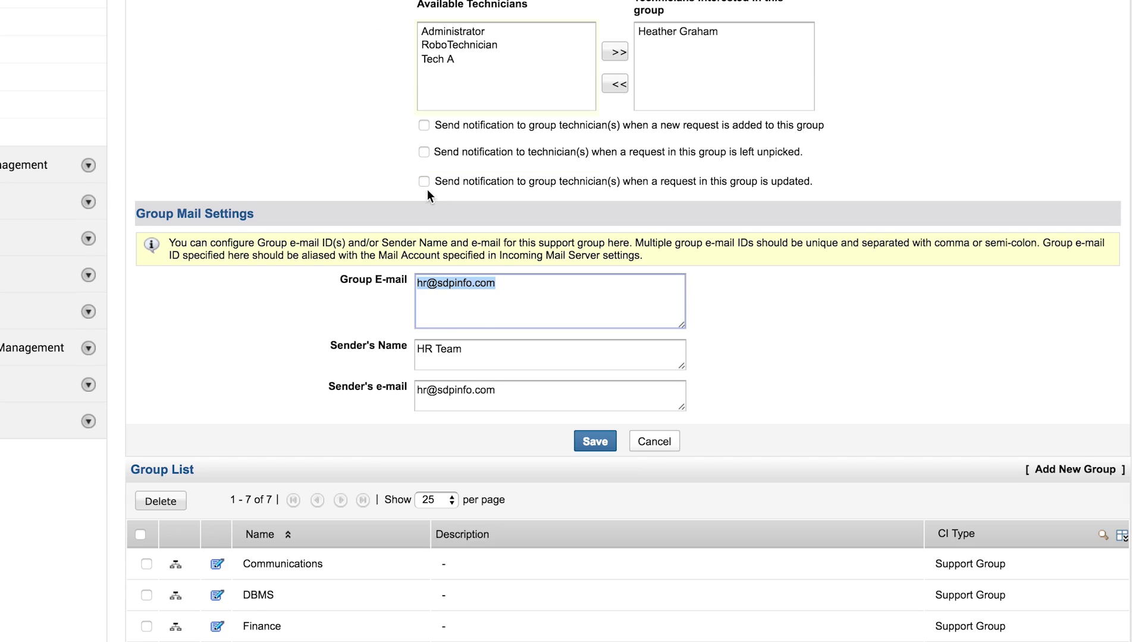
Enable notifications for new, unpicked (0-hour delay) and updated group requests
left_click(424, 125)
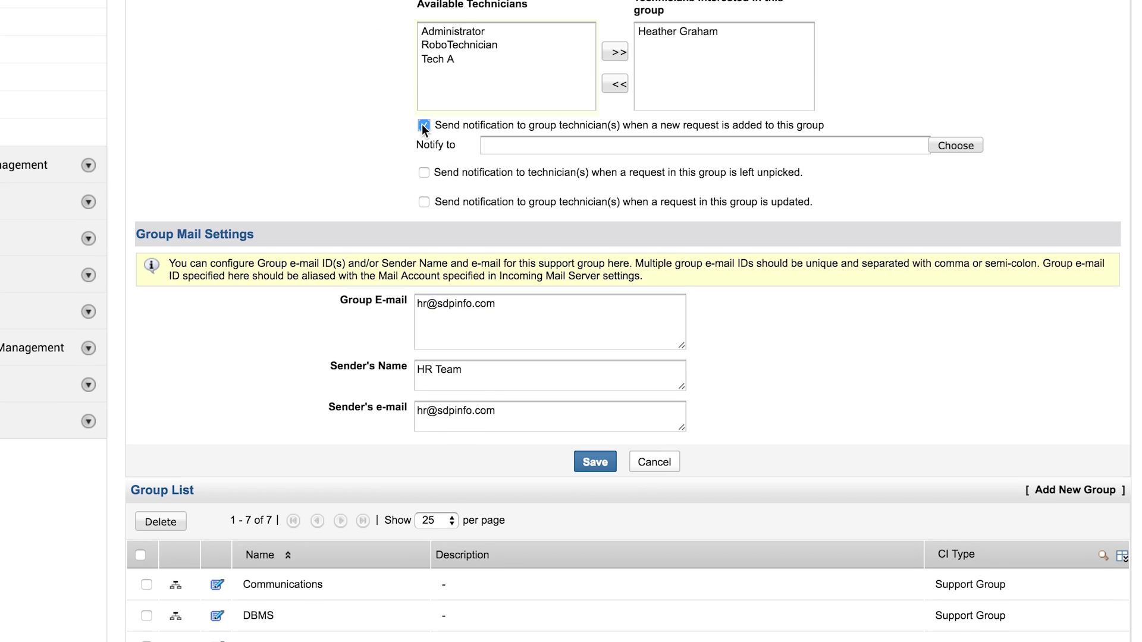
left_click(423, 173)
left_click(702, 218)
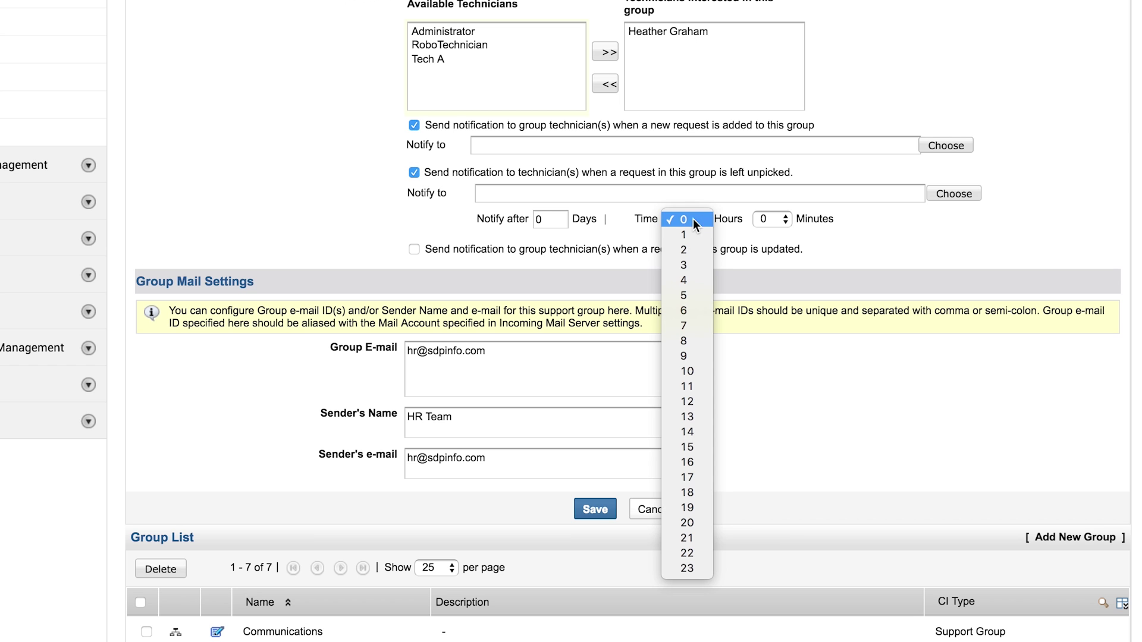
left_click(416, 248)
left_click(416, 249)
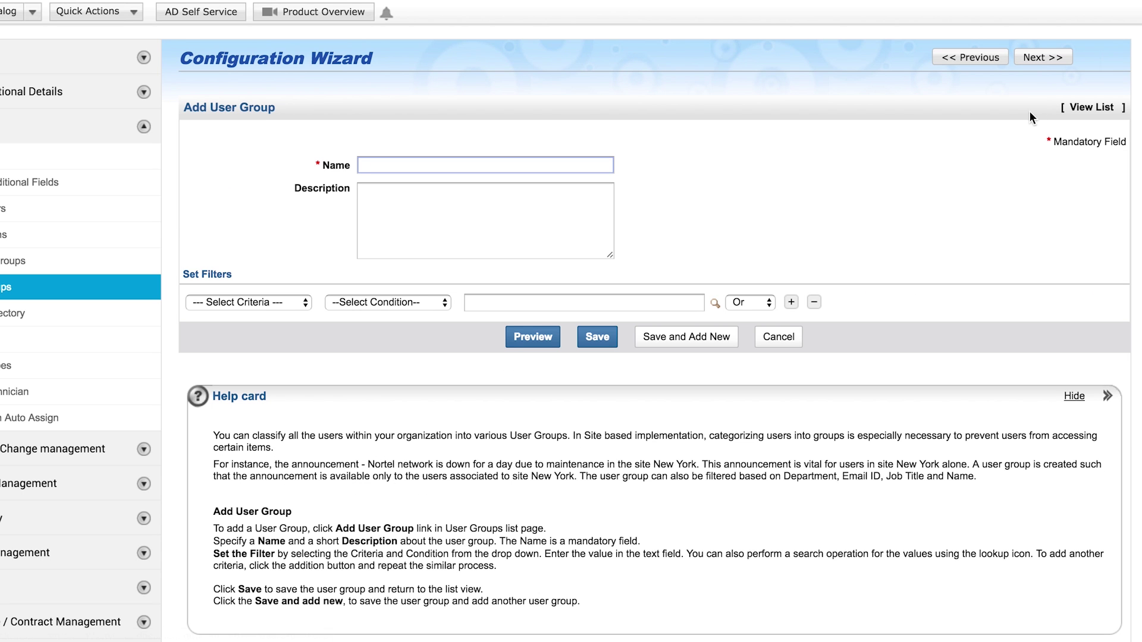
Show the criteria available under Set Filters for the new user group
left_click(302, 306)
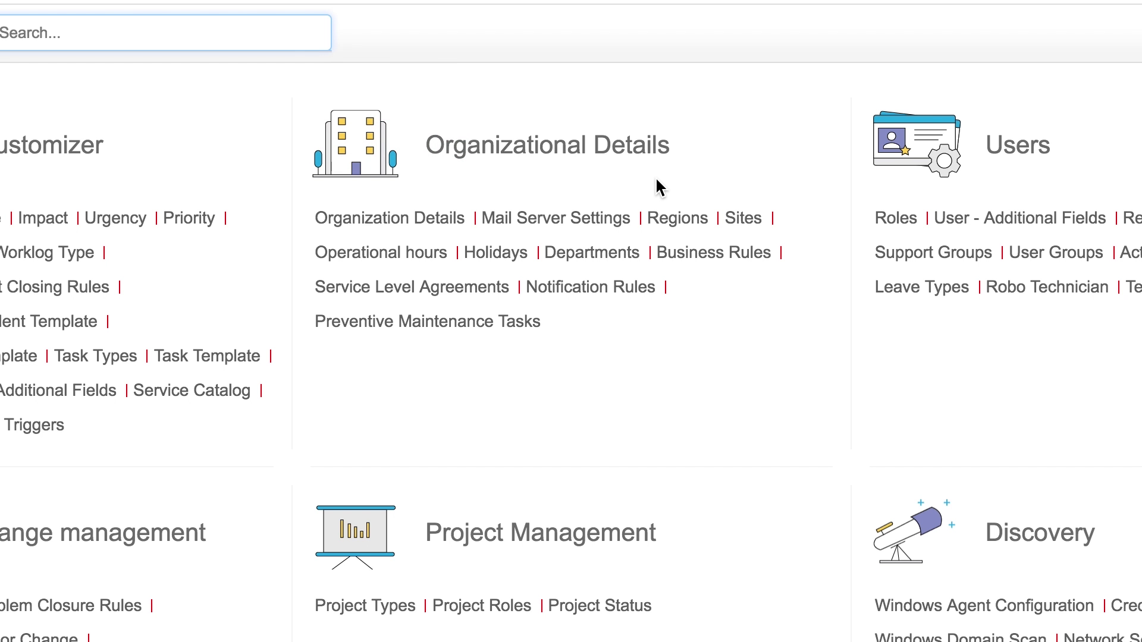
Review the Incoming (sdplinmail), Outgoing and Spam Filter mail server settings and spam rule criteria
left_click(598, 220)
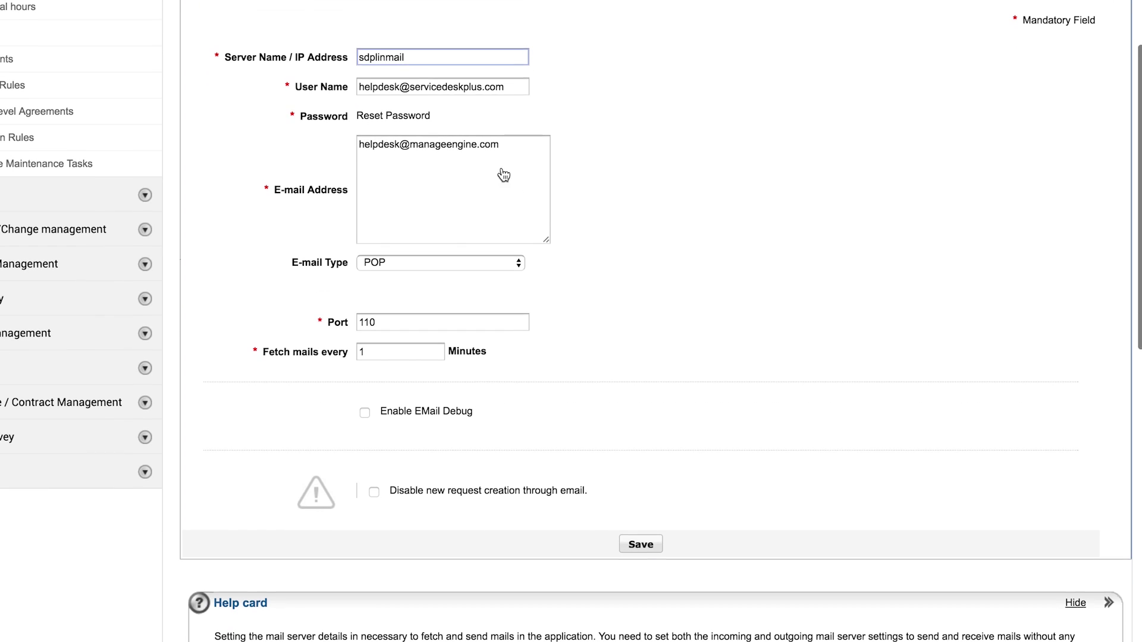
scroll(411, 56, "down", 1)
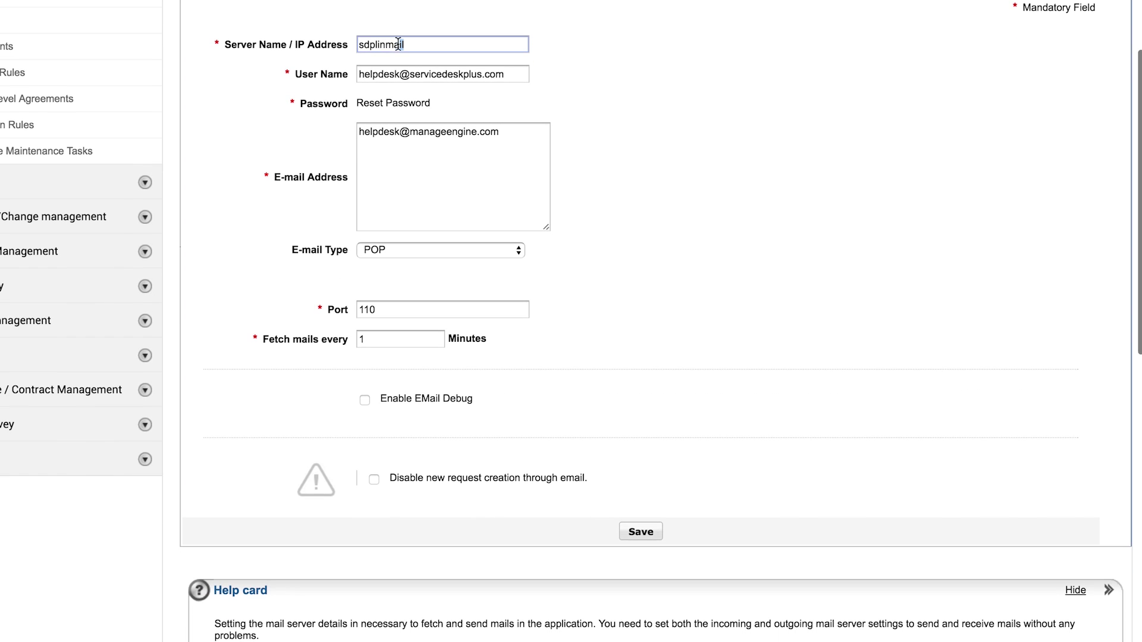
double_click(398, 43)
scroll(304, 109, "up", 3)
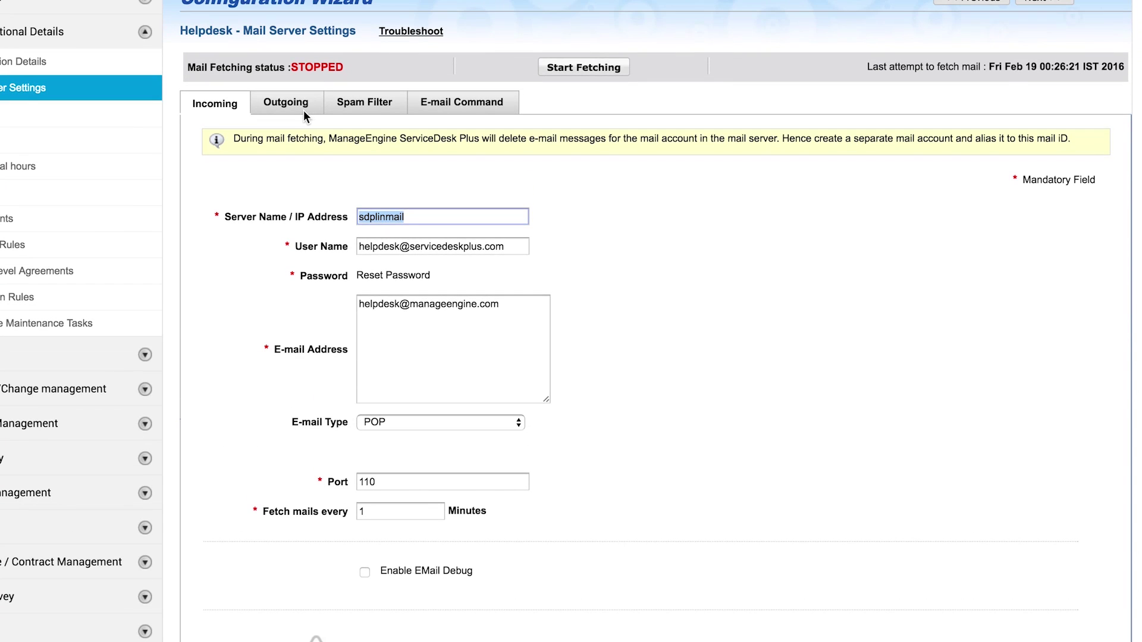
left_click(303, 108)
scroll(465, 201, "down", 1)
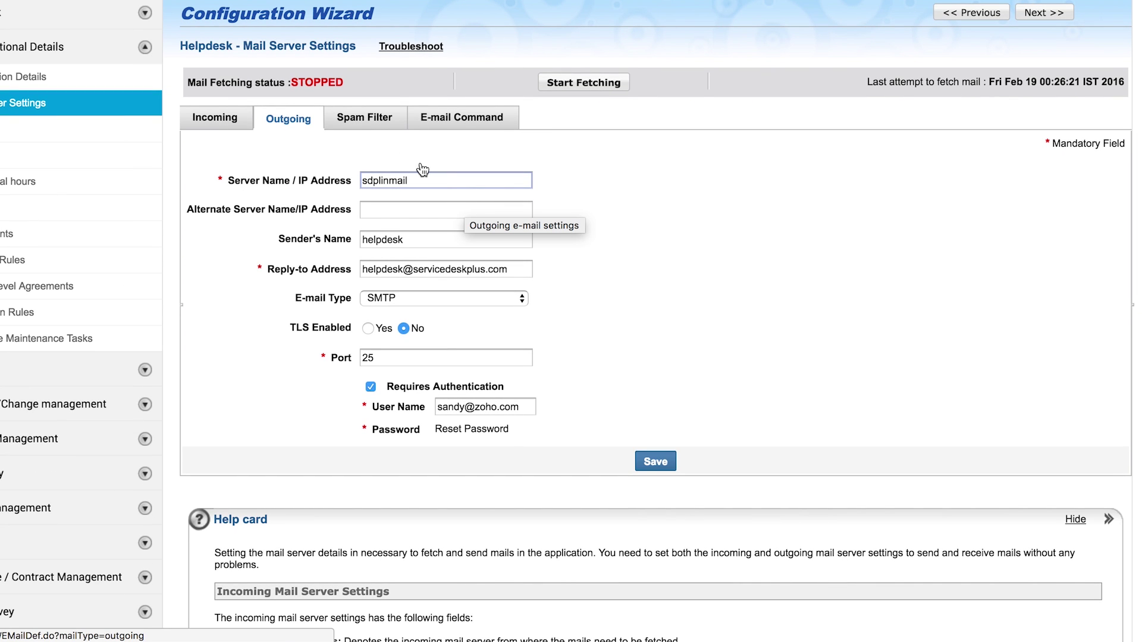
left_click(383, 122)
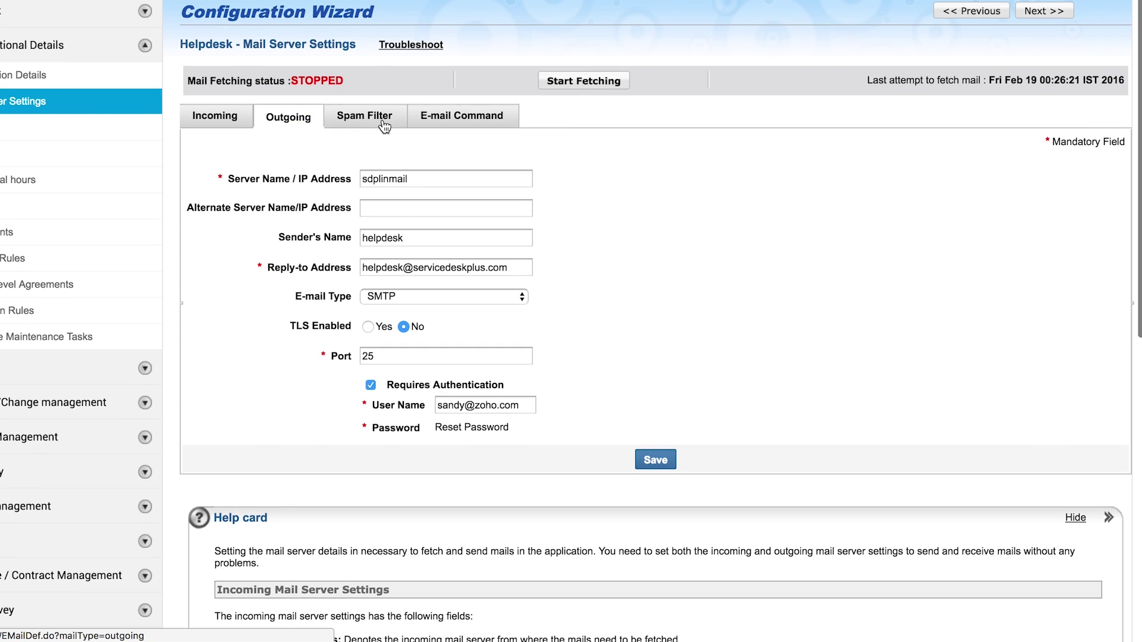
left_click(384, 295)
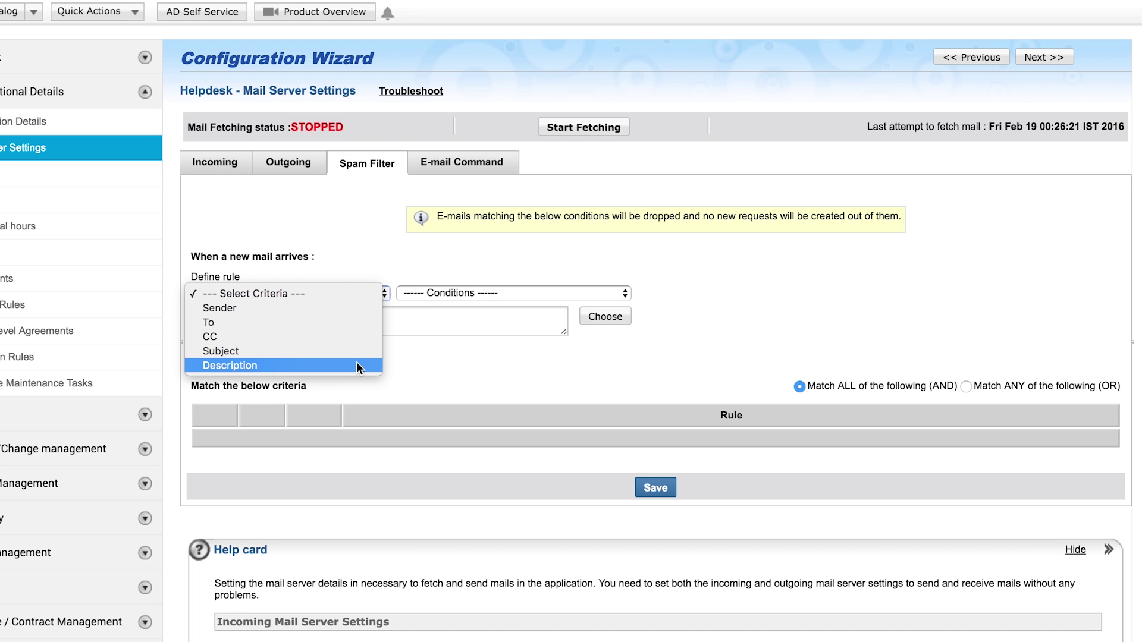
left_click(409, 369)
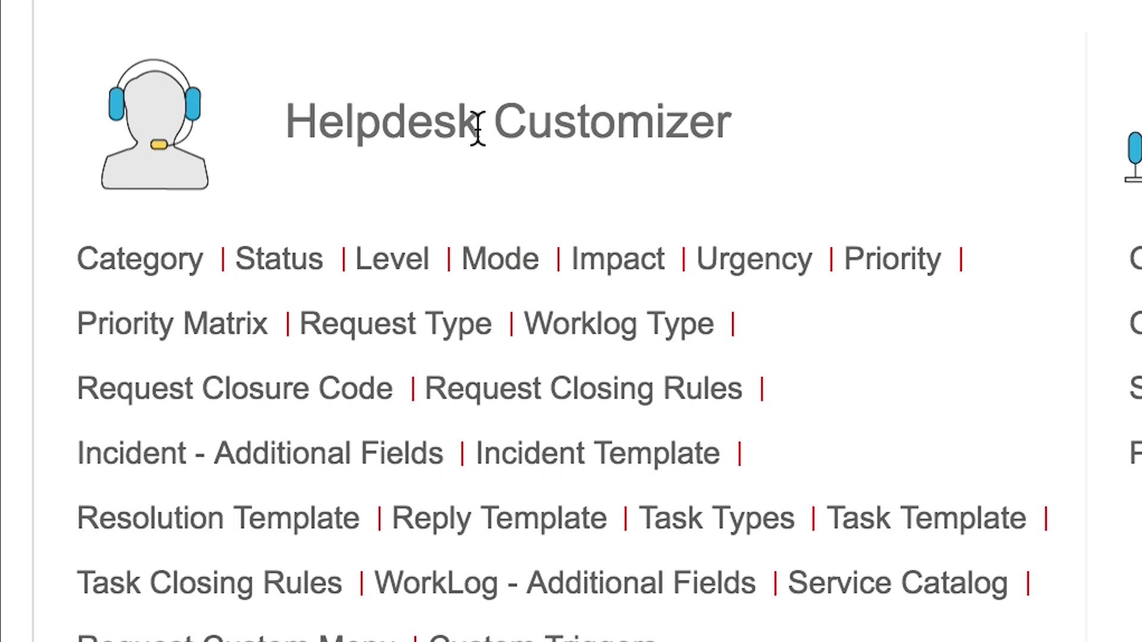
Browse the helpdesk Category, Status, Level, Urgency and Priority lists
left_click(143, 262)
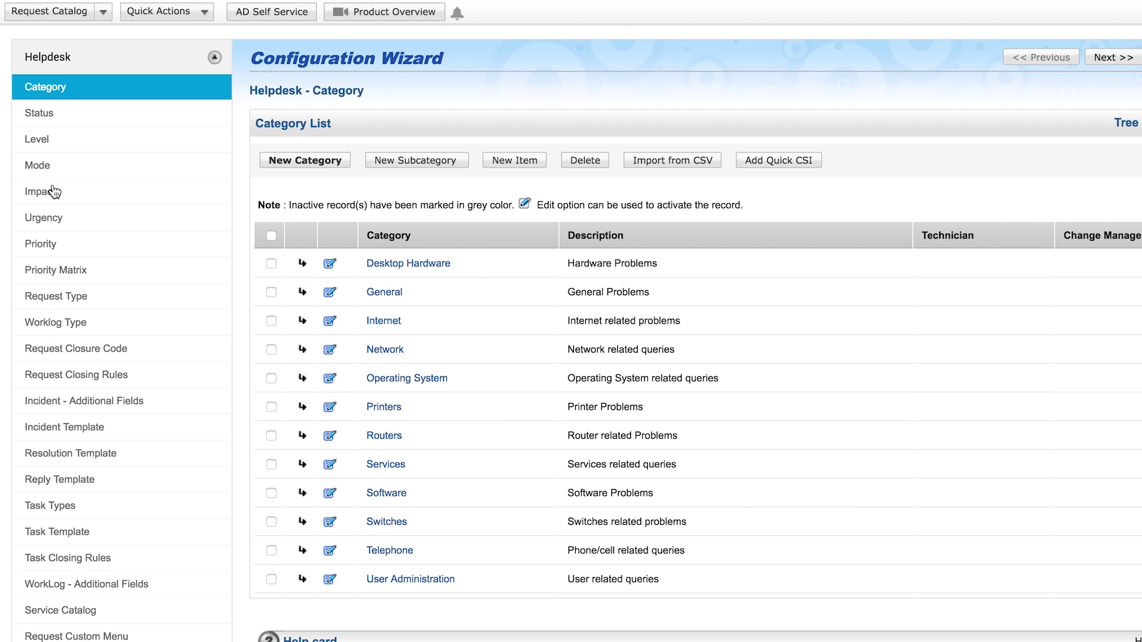
left_click(52, 123)
left_click(51, 140)
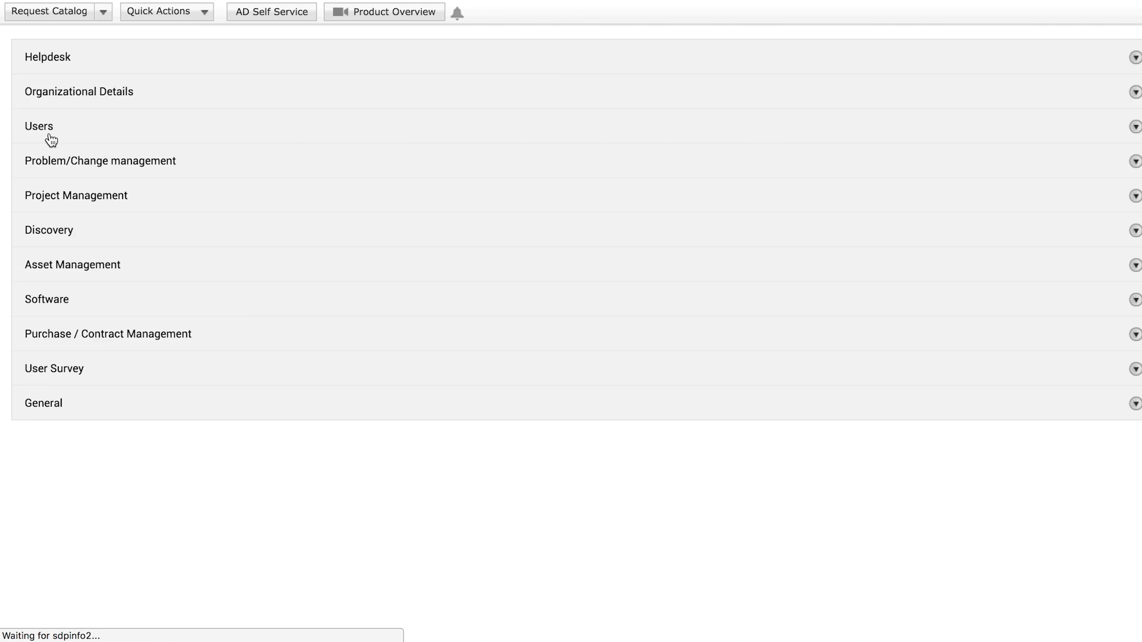
left_click(62, 220)
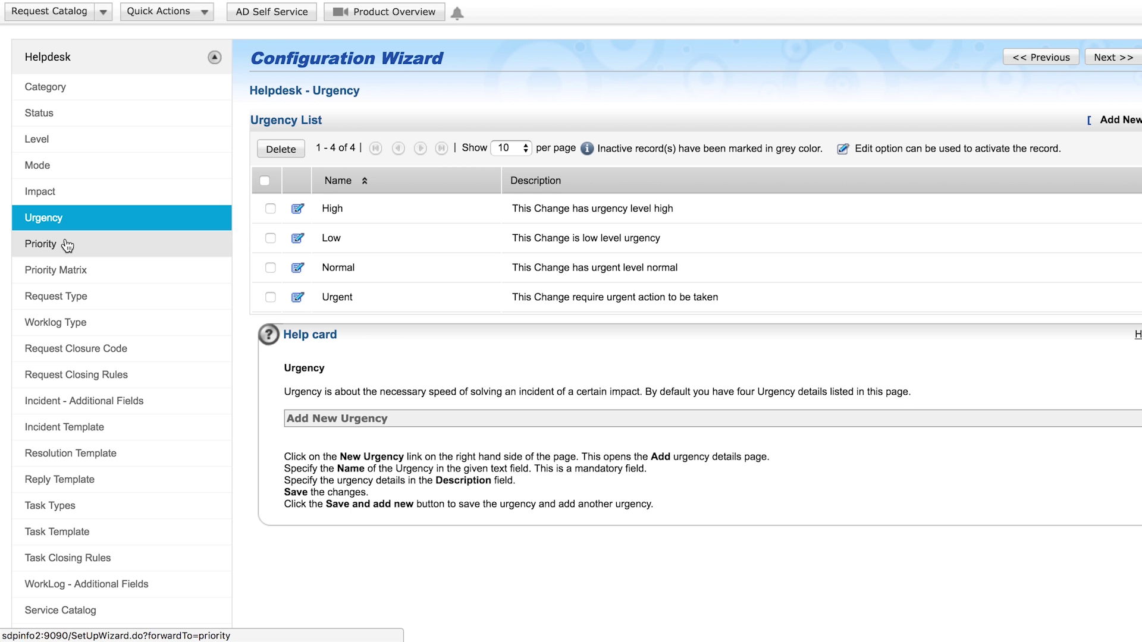
left_click(67, 245)
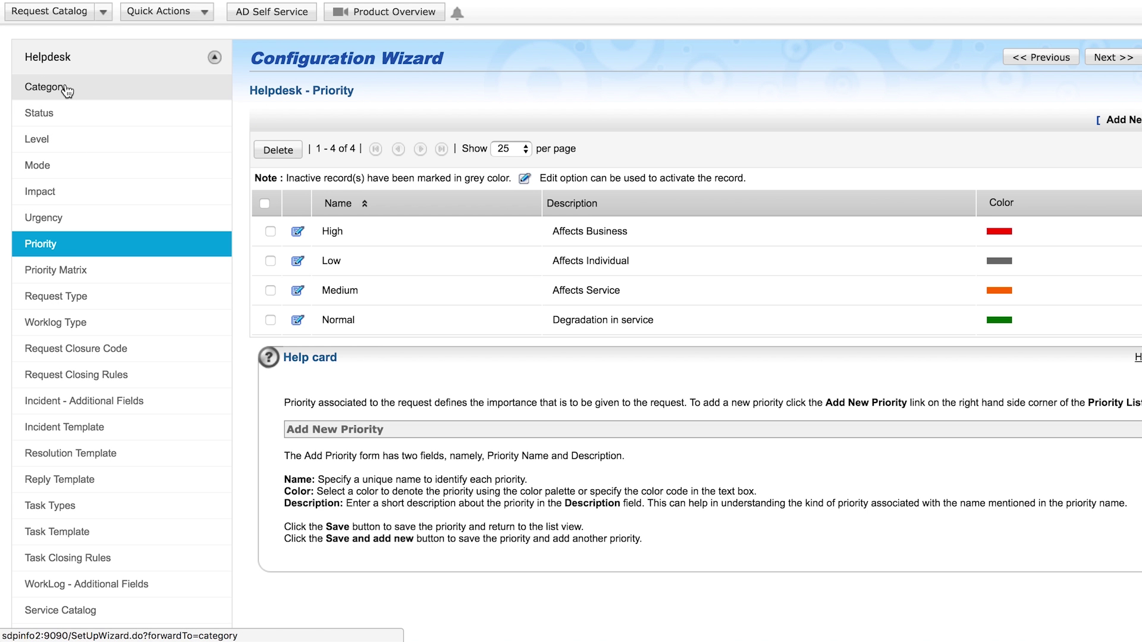
left_click(67, 91)
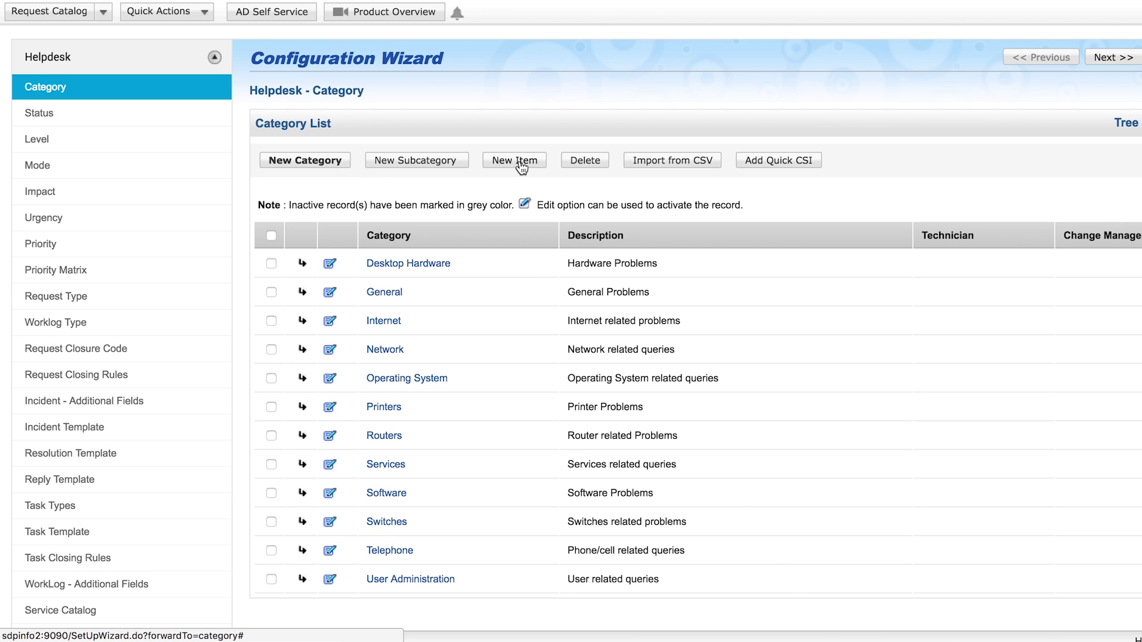
View the categories as a tree, close it, and go to Request Closing Rules
scroll(524, 168, "right", 3)
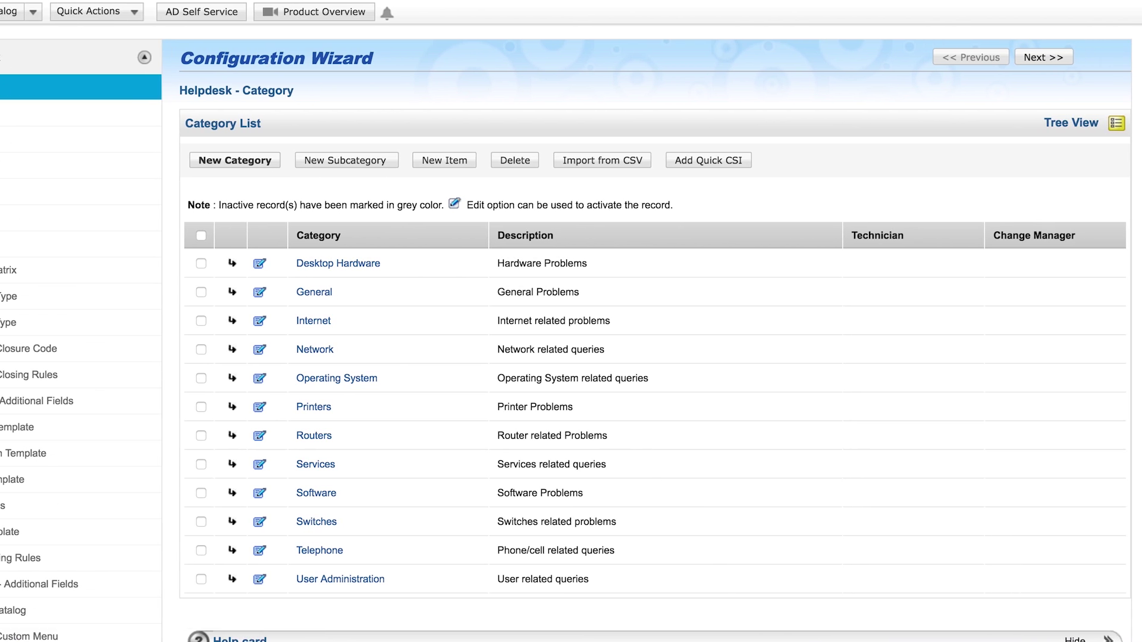
left_click(1116, 123)
scroll(544, 171, "down", 5)
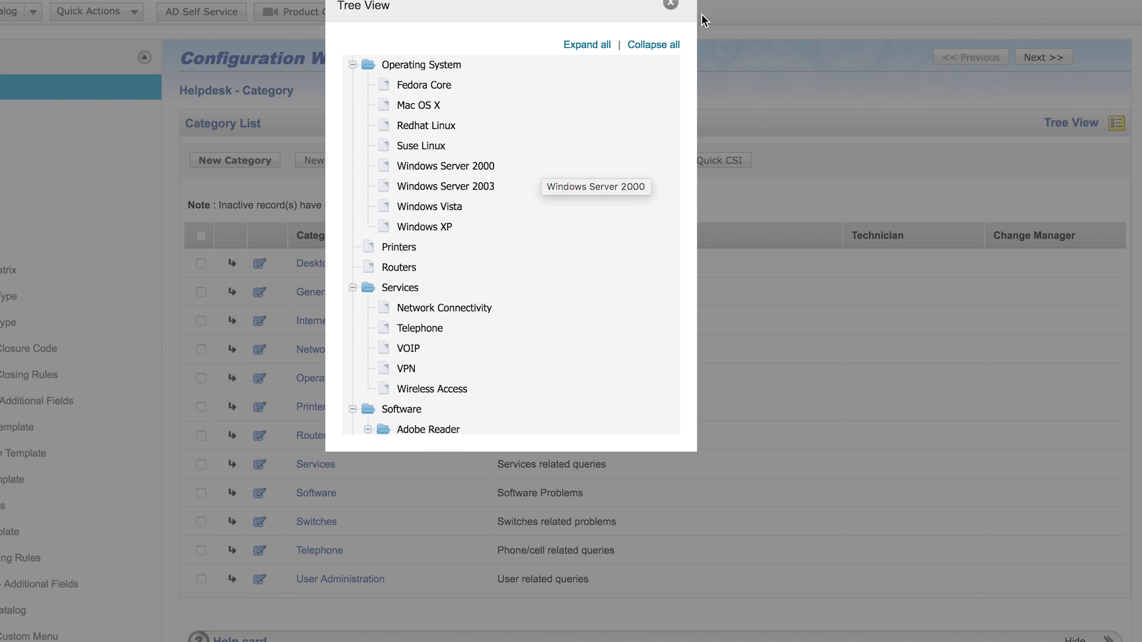
left_click(670, 5)
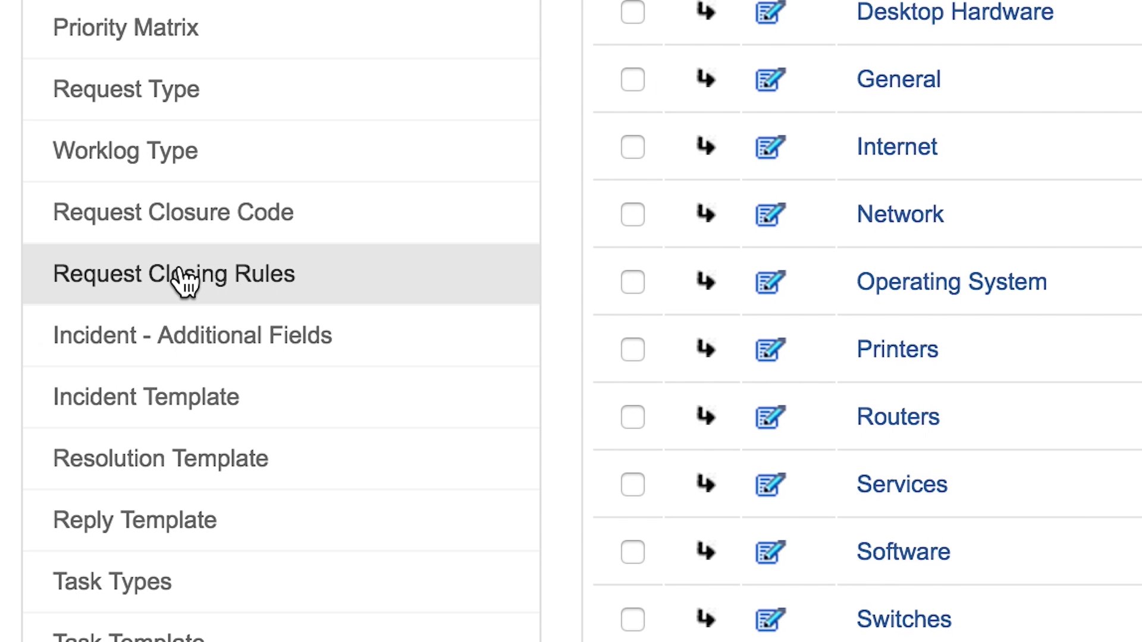
left_click(186, 280)
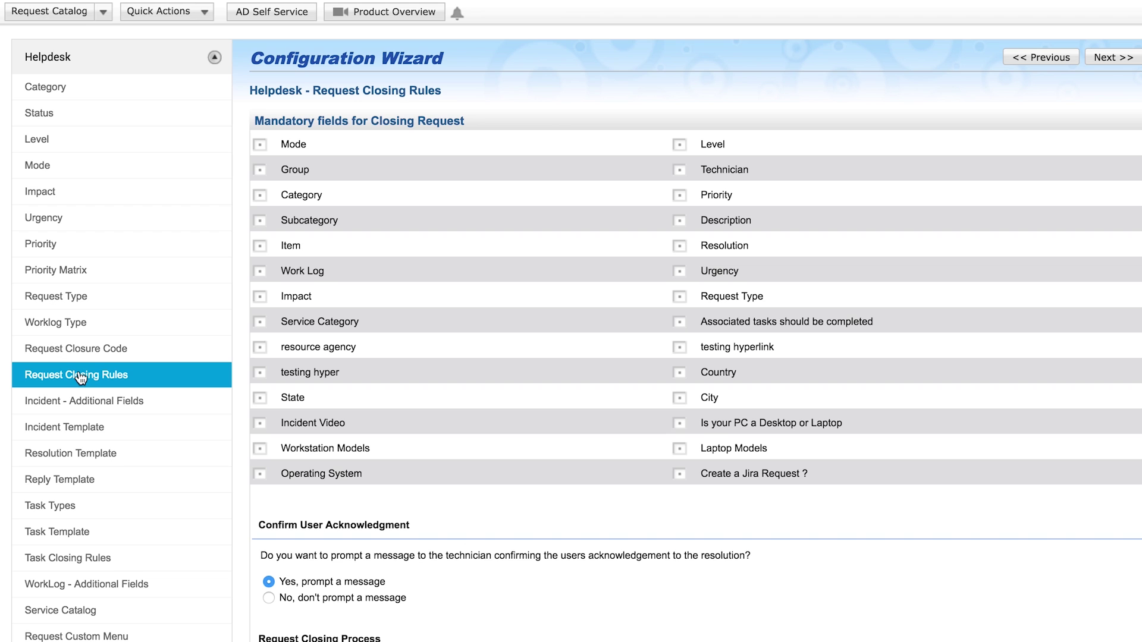
Require Item/Category/Subcategory and completed tasks before closing, keeping auto-closure at 1 day
left_click(260, 246)
left_click(680, 323)
scroll(687, 327, "down", 8)
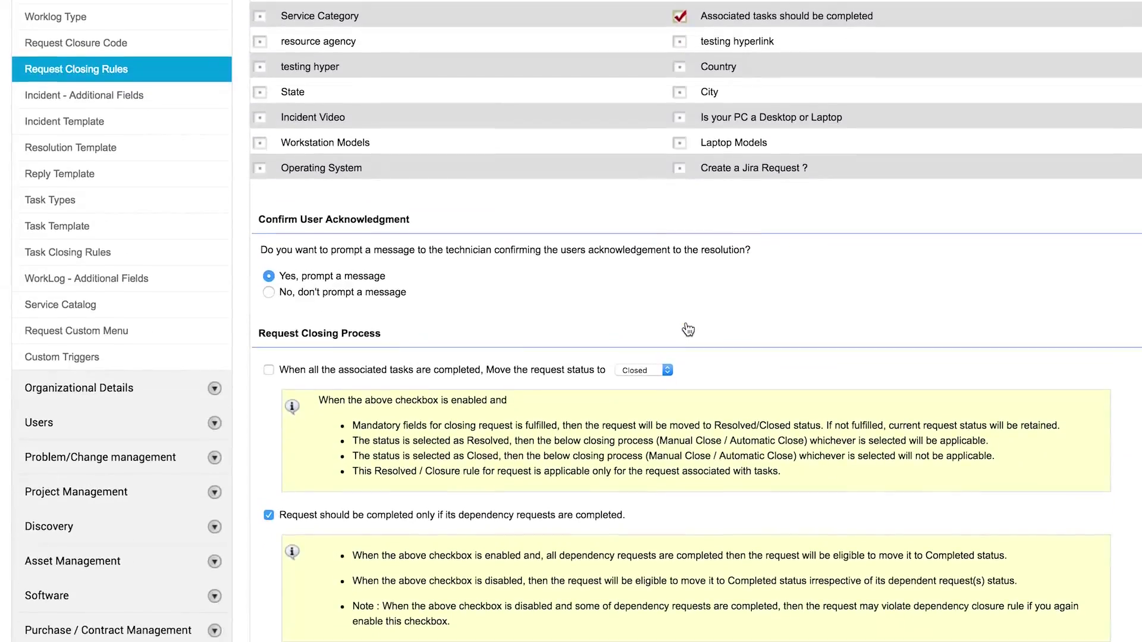
scroll(687, 326, "down", 8)
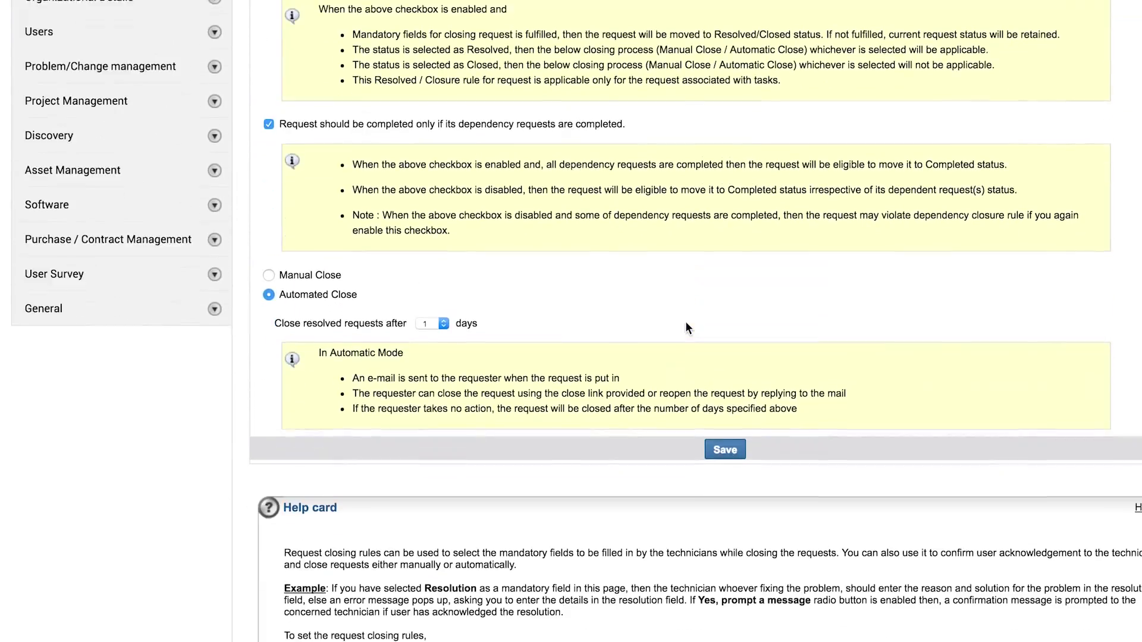
scroll(685, 323, "down", 2)
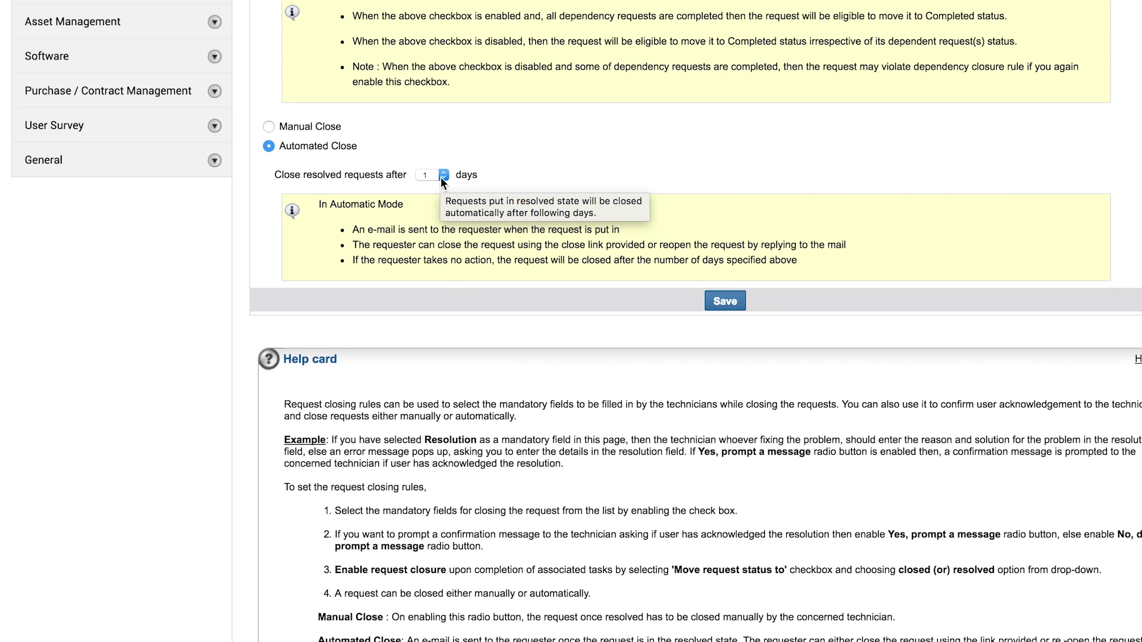
left_click(440, 176)
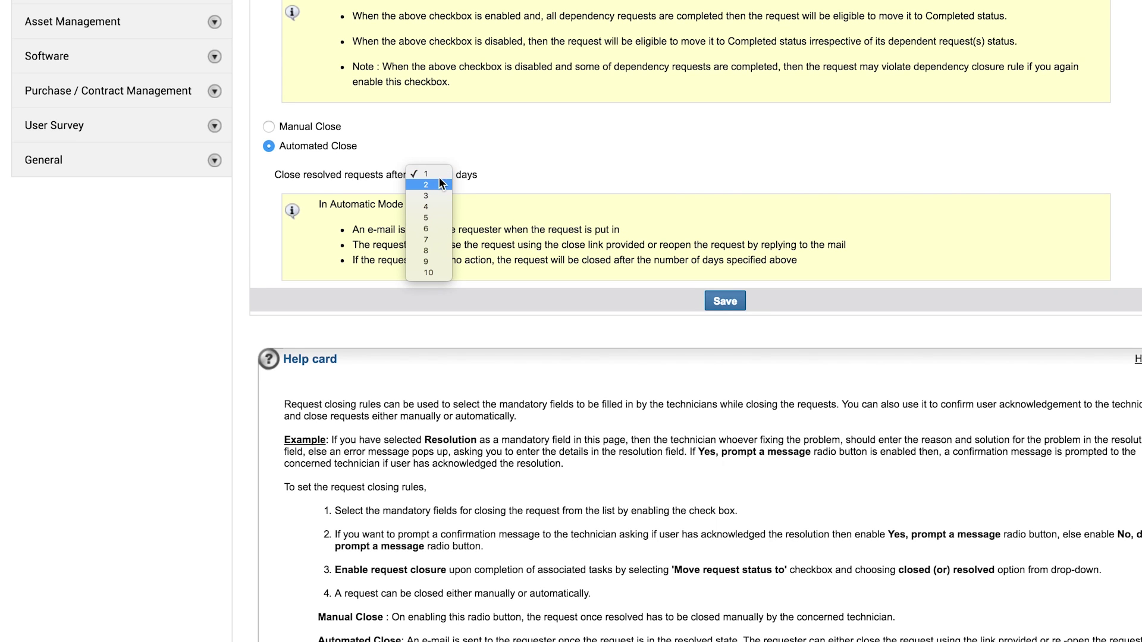
left_click(476, 164)
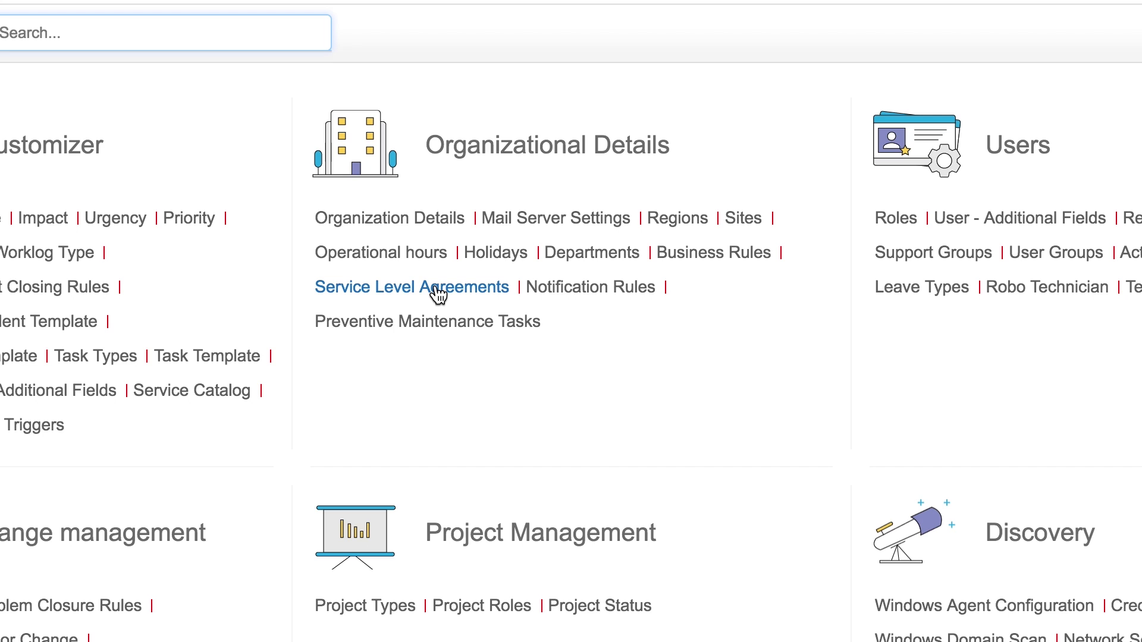
Start a new SLA that applies when any rule matches
left_click(436, 288)
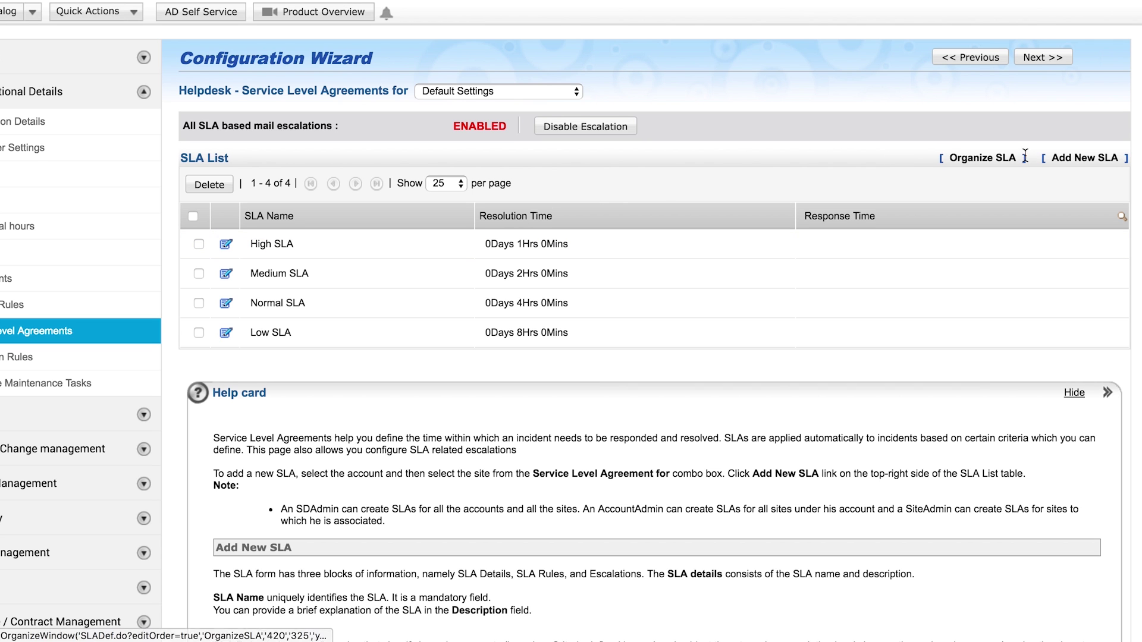
left_click(1060, 158)
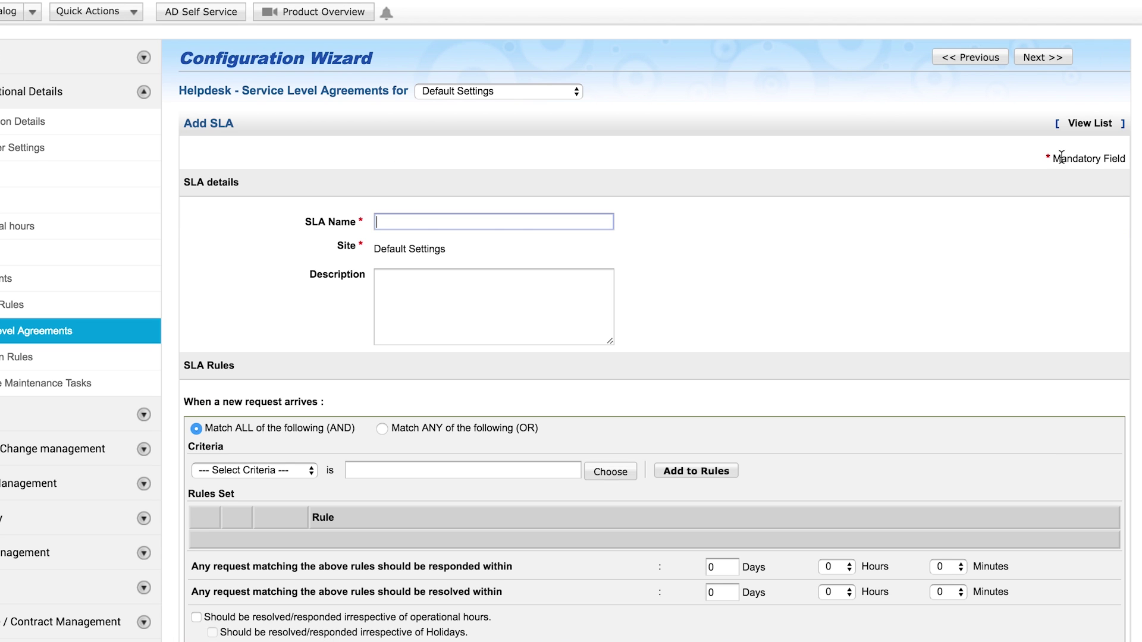
scroll(960, 228, "down", 3)
scroll(959, 228, "down", 3)
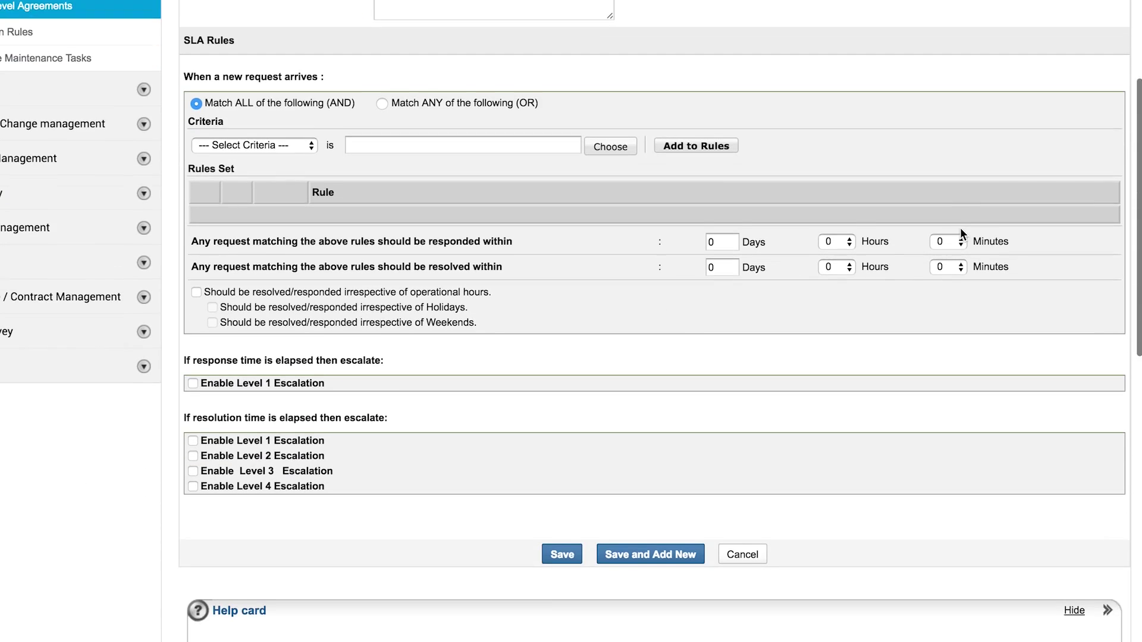
left_click(308, 90)
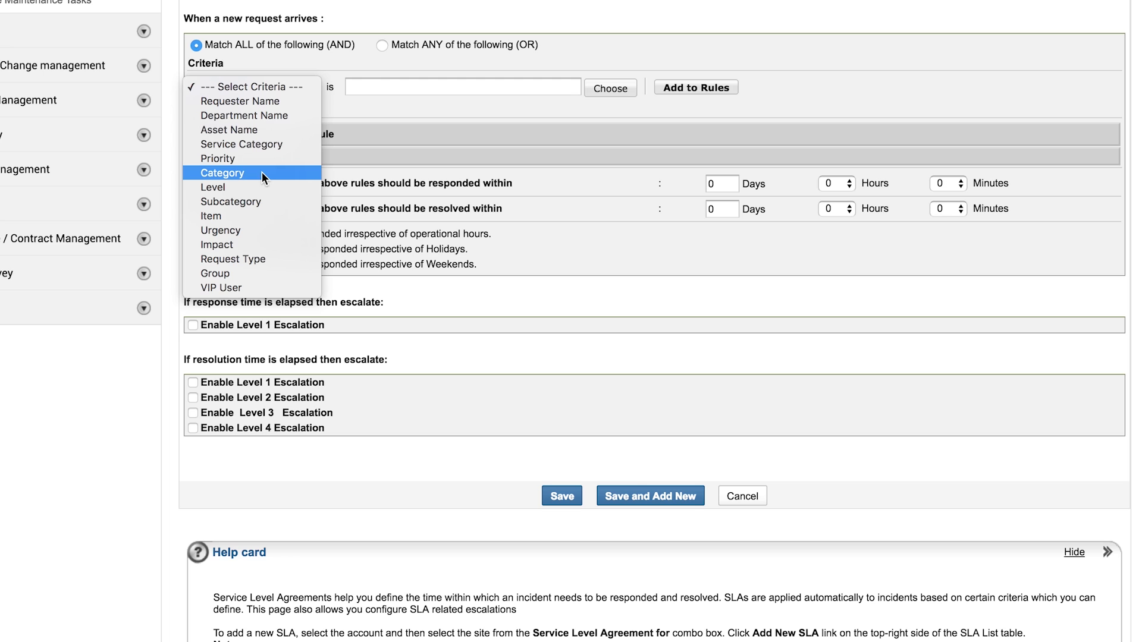
left_click(364, 118)
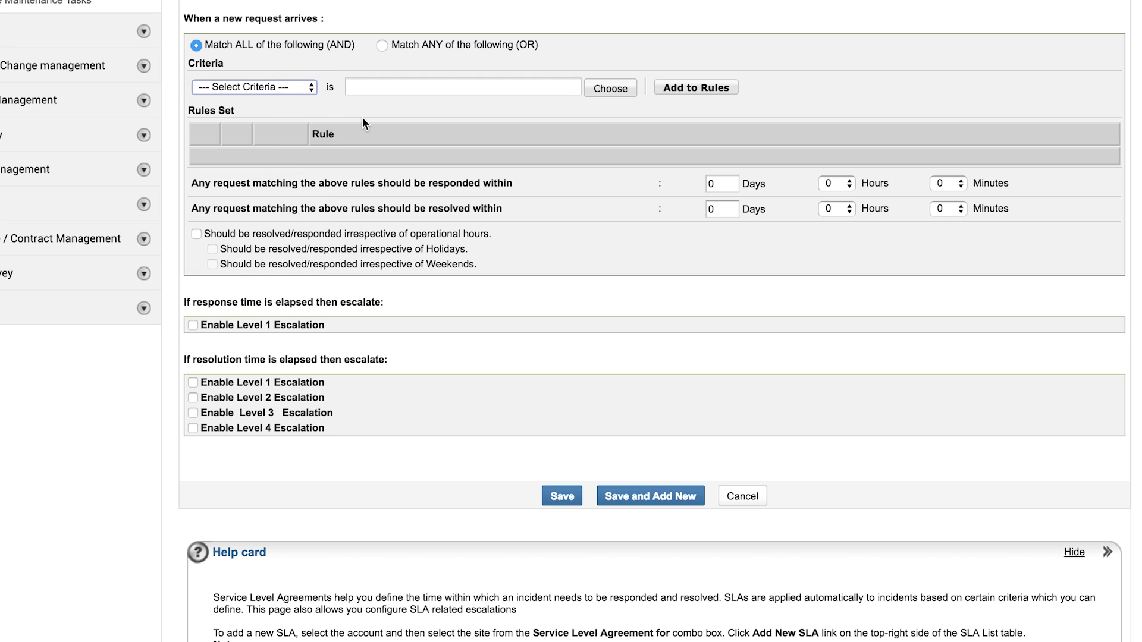
left_click(381, 46)
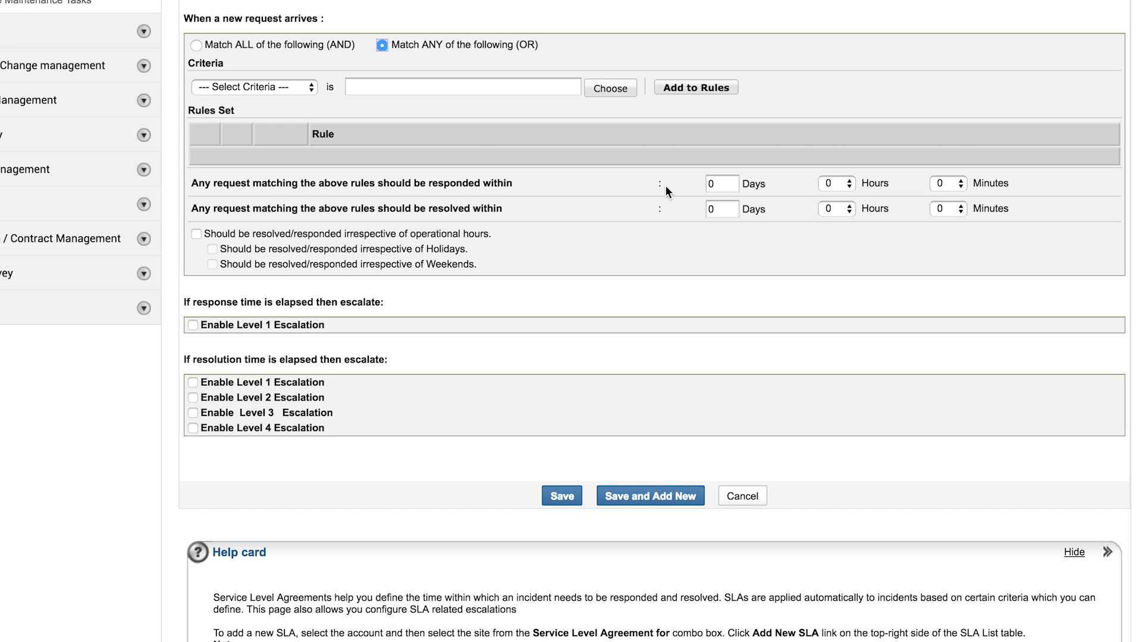
Set response within 1 hour and resolution within 3 hours, adjusting the operational hours and holidays options
left_click_drag(512, 183, 428, 183)
left_click_drag(513, 208, 428, 208)
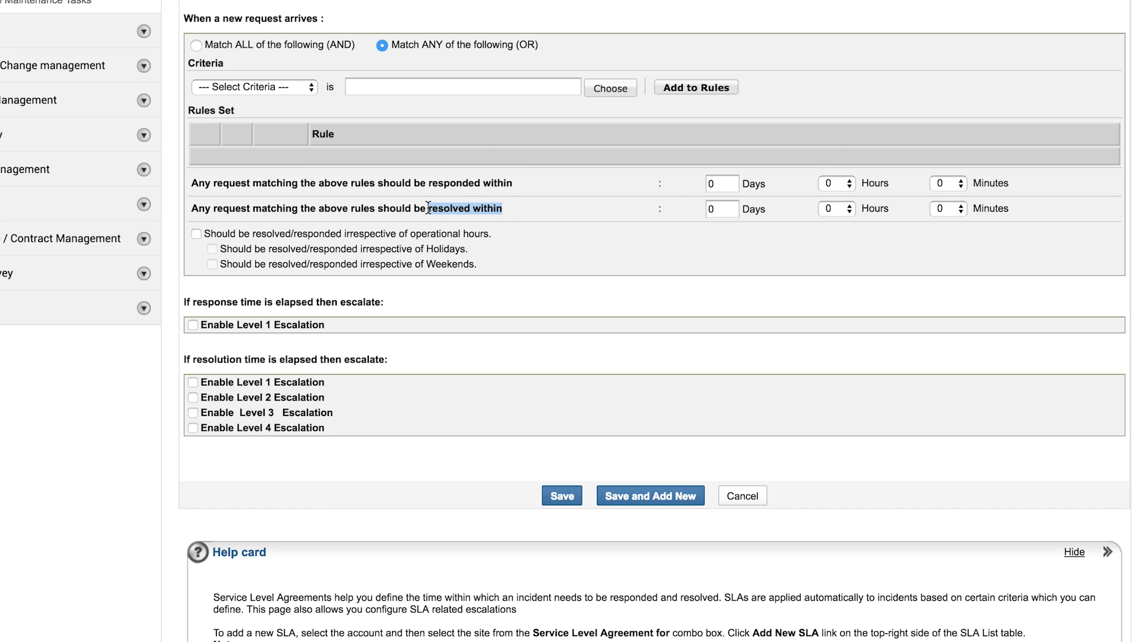
left_click(847, 184)
left_click(841, 199)
left_click_drag(489, 234, 415, 249)
left_click(196, 234)
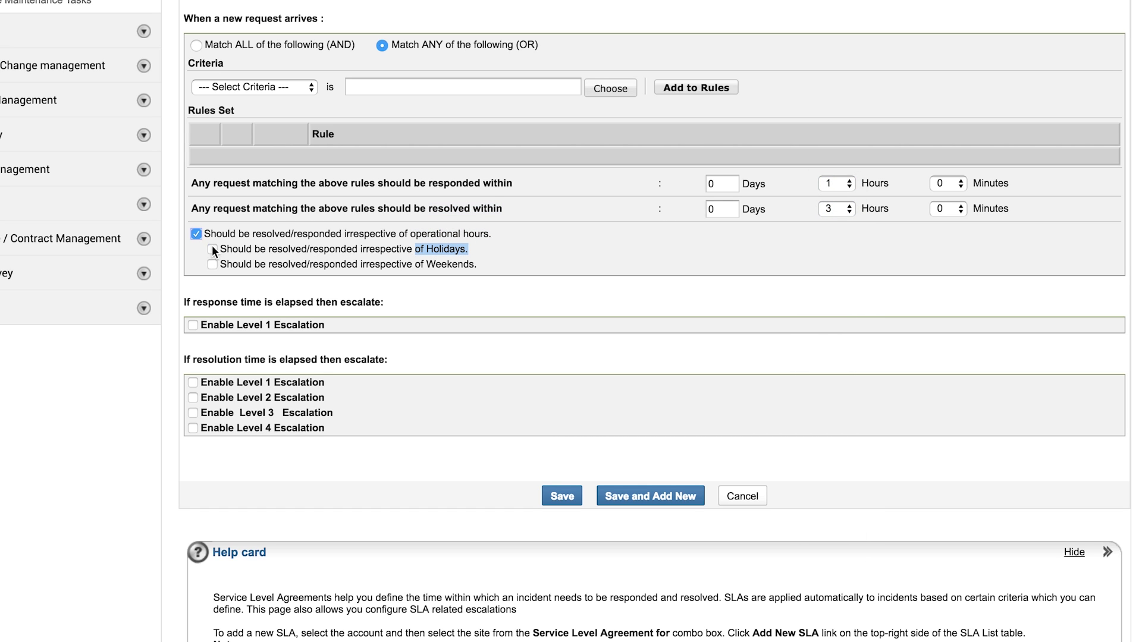
left_click(213, 250)
scroll(235, 252, "down", 3)
scroll(235, 252, "down", 3)
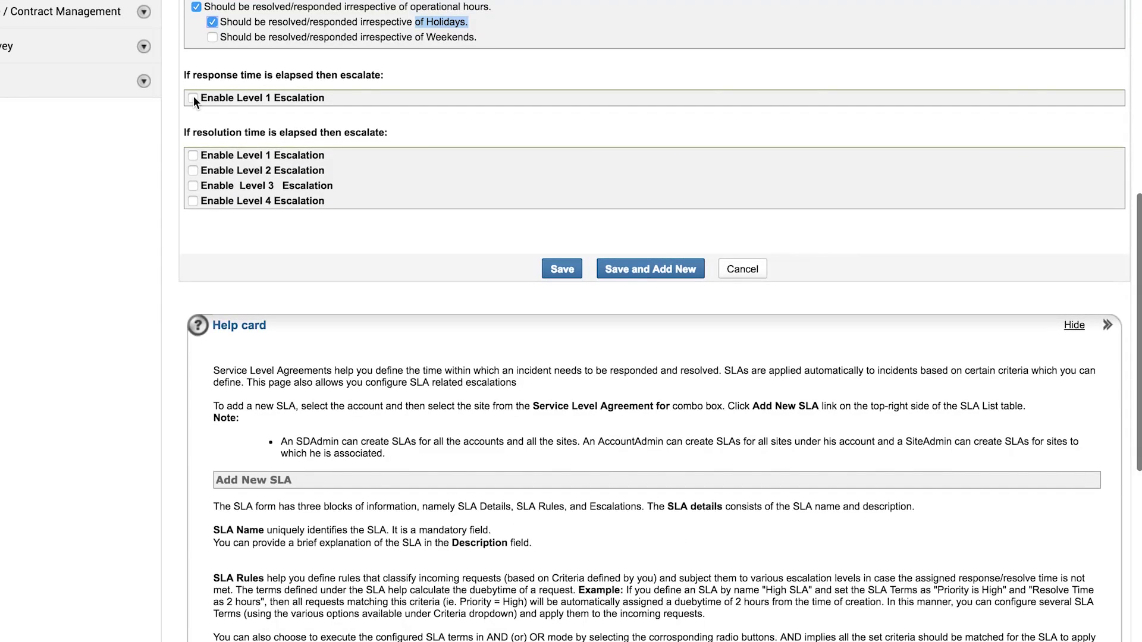
Enable level 1 escalations for late responses and resolutions, escalating after the deadline
left_click(193, 98)
left_click(194, 218)
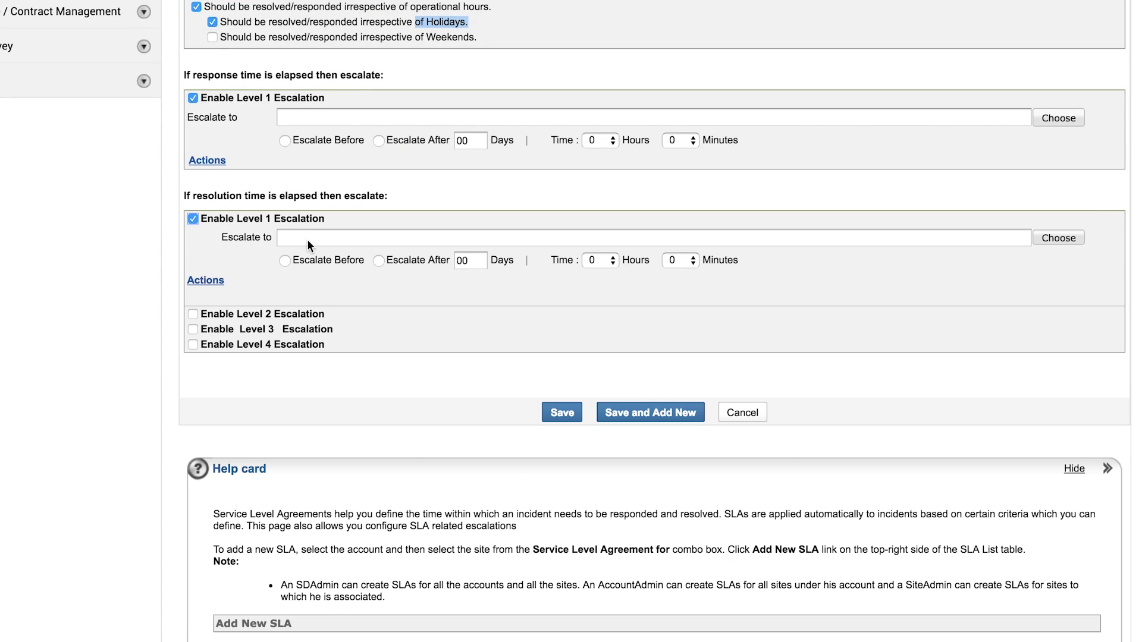
left_click(286, 260)
left_click(379, 260)
left_click(207, 281)
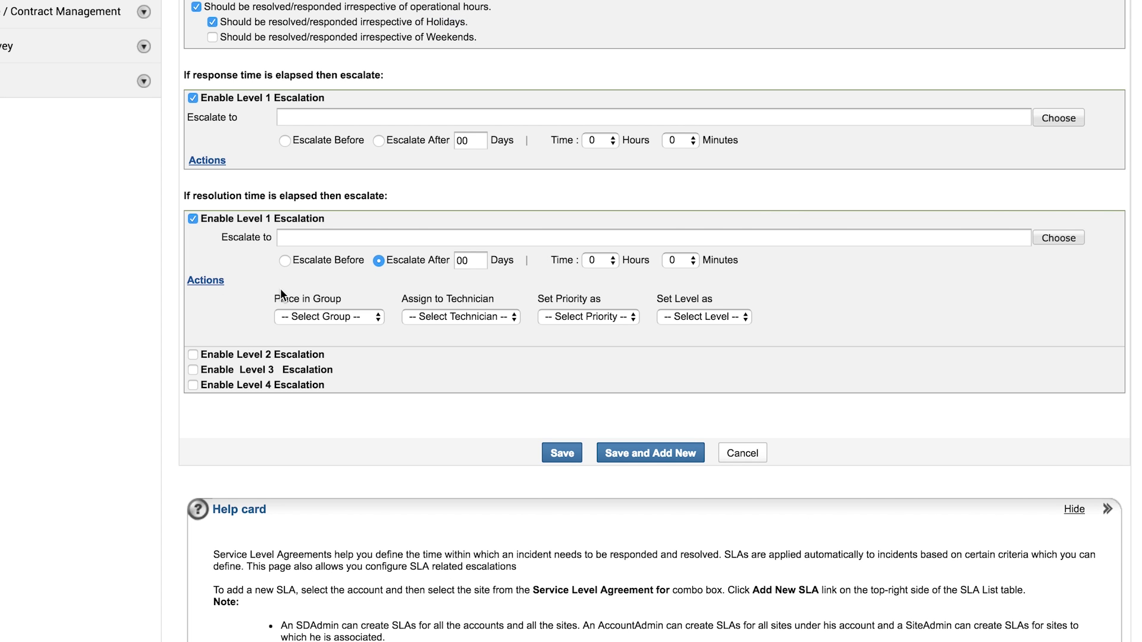
left_click(415, 313)
left_click(358, 313)
left_click(358, 312)
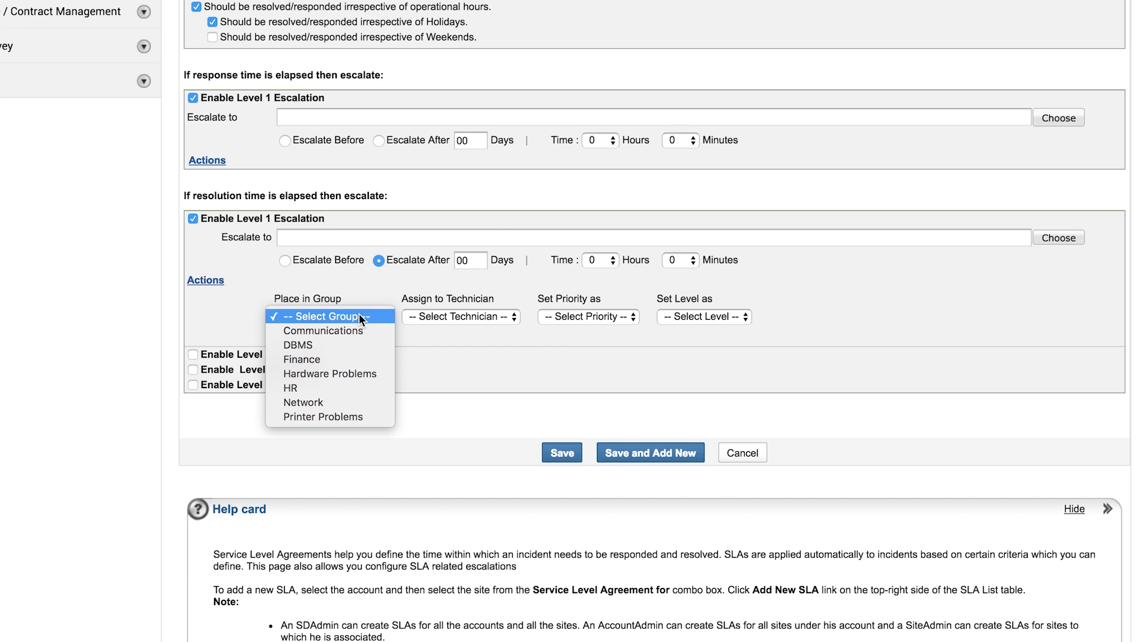
left_click(598, 316)
left_click(598, 315)
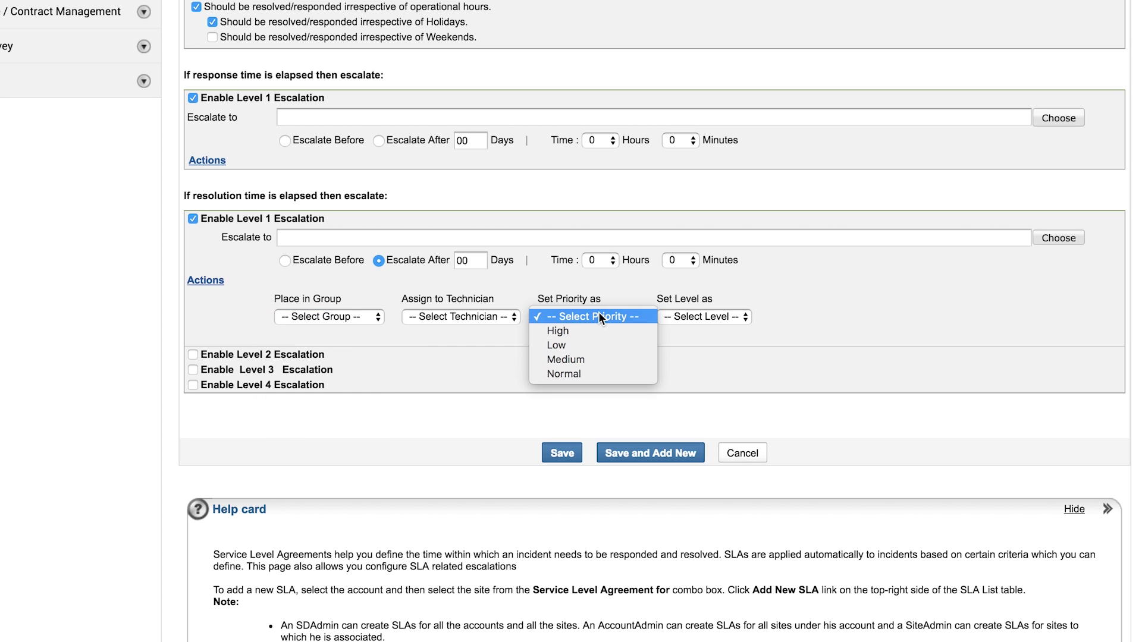
left_click(683, 315)
left_click(683, 315)
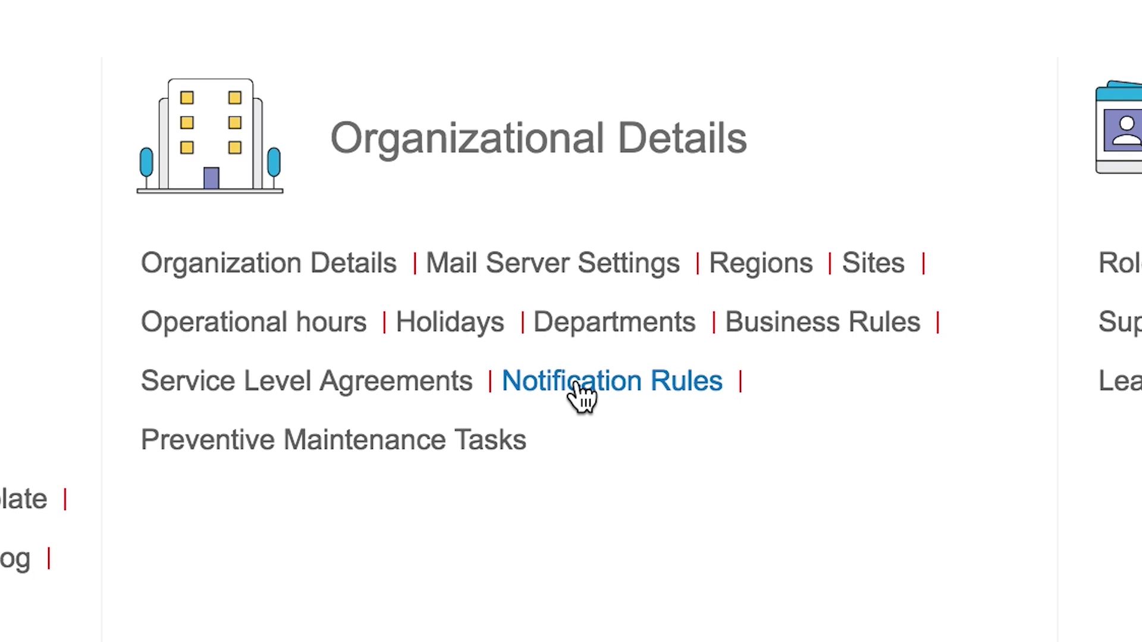
left_click(575, 385)
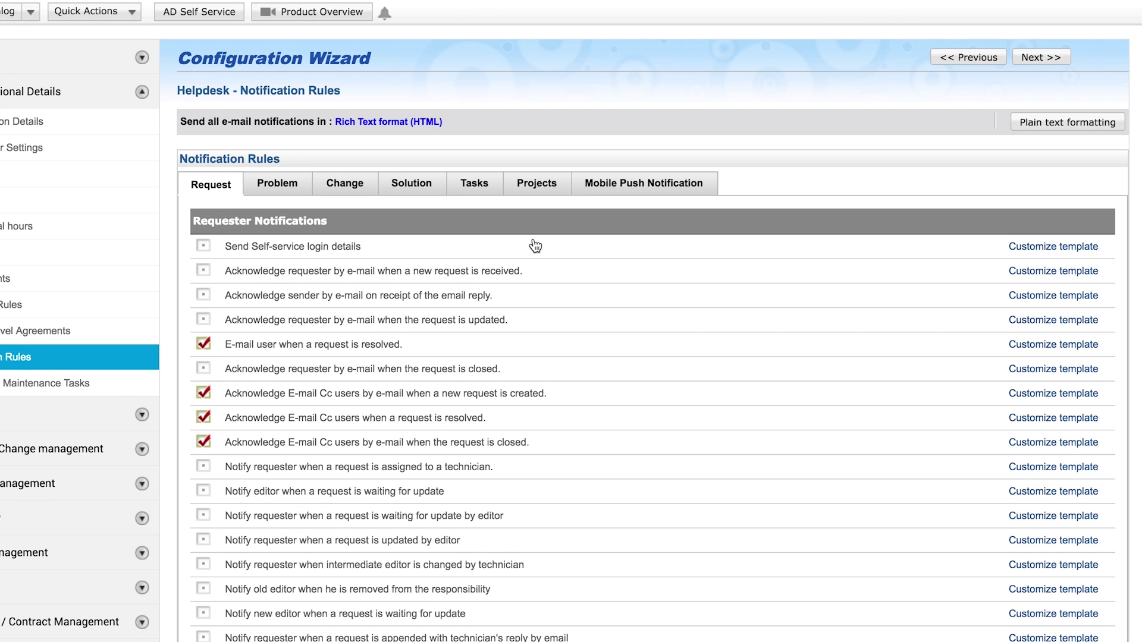
Review the notification rules and the new-request Cc acknowledgement e-mail template
scroll(535, 246, "down", 8)
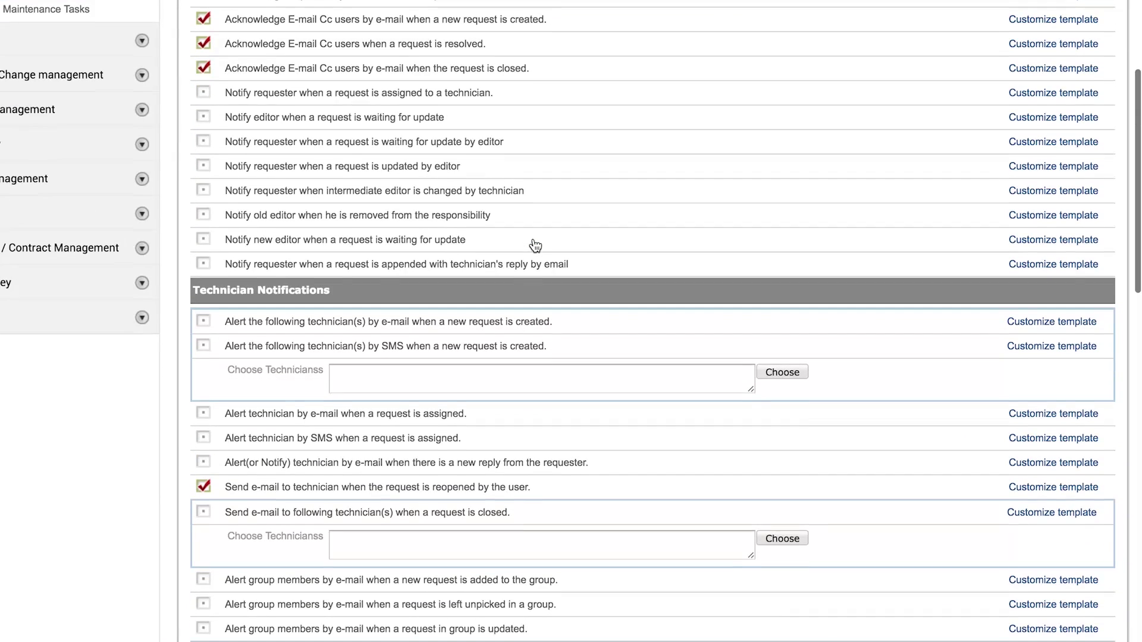
scroll(535, 245, "down", 4)
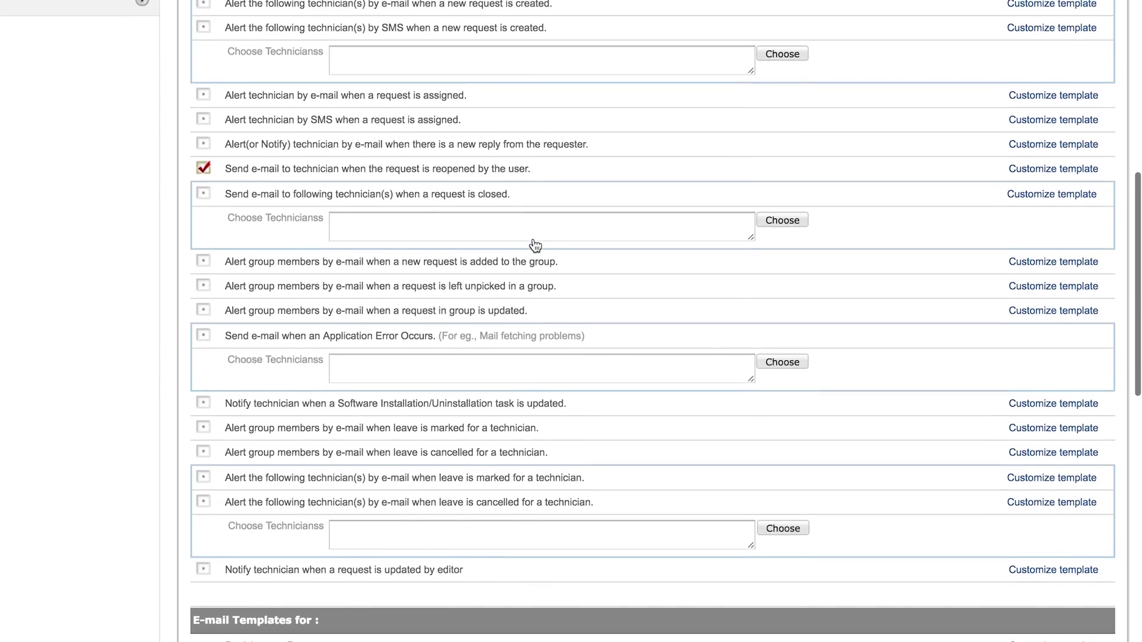
scroll(535, 246, "up", 6)
scroll(535, 246, "up", 3)
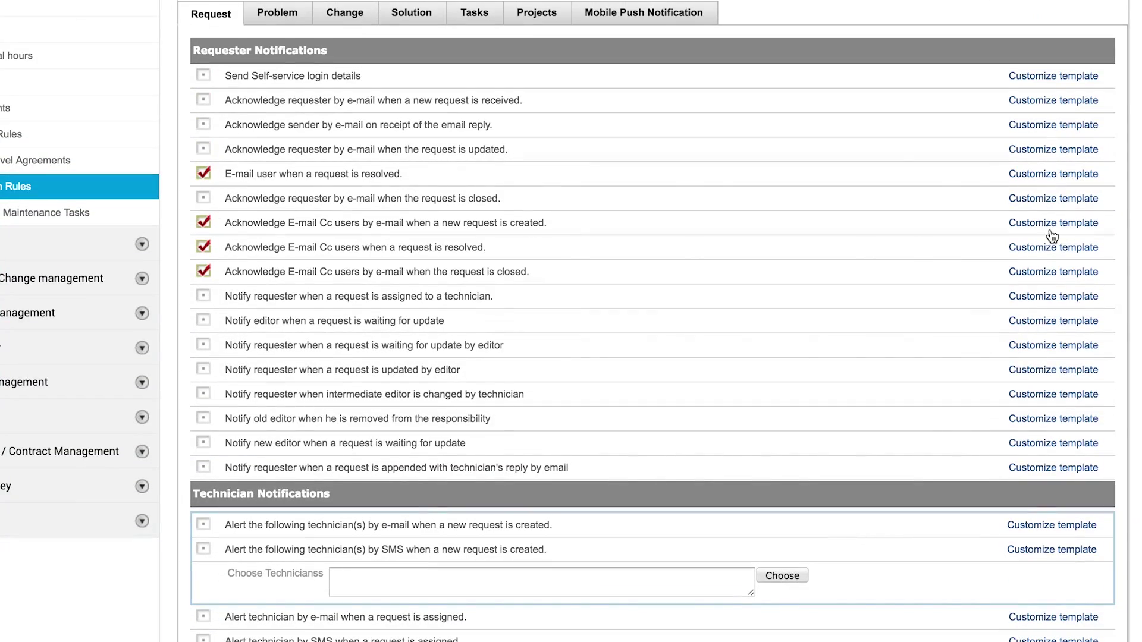
left_click(1052, 224)
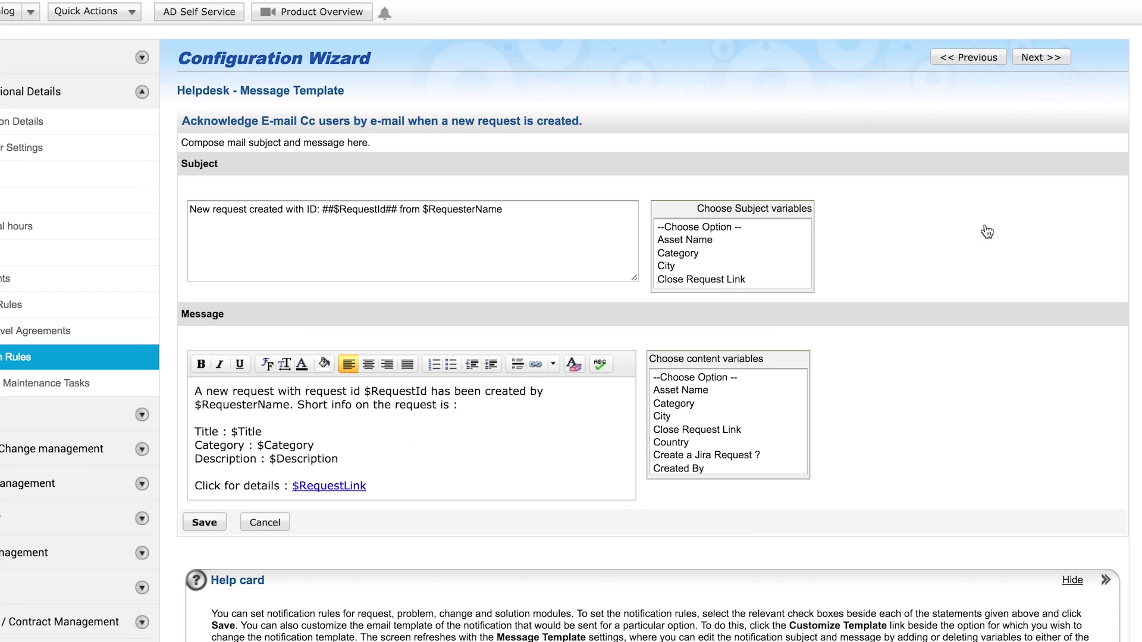
scroll(892, 259, "down", 2)
scroll(895, 262, "up", 2)
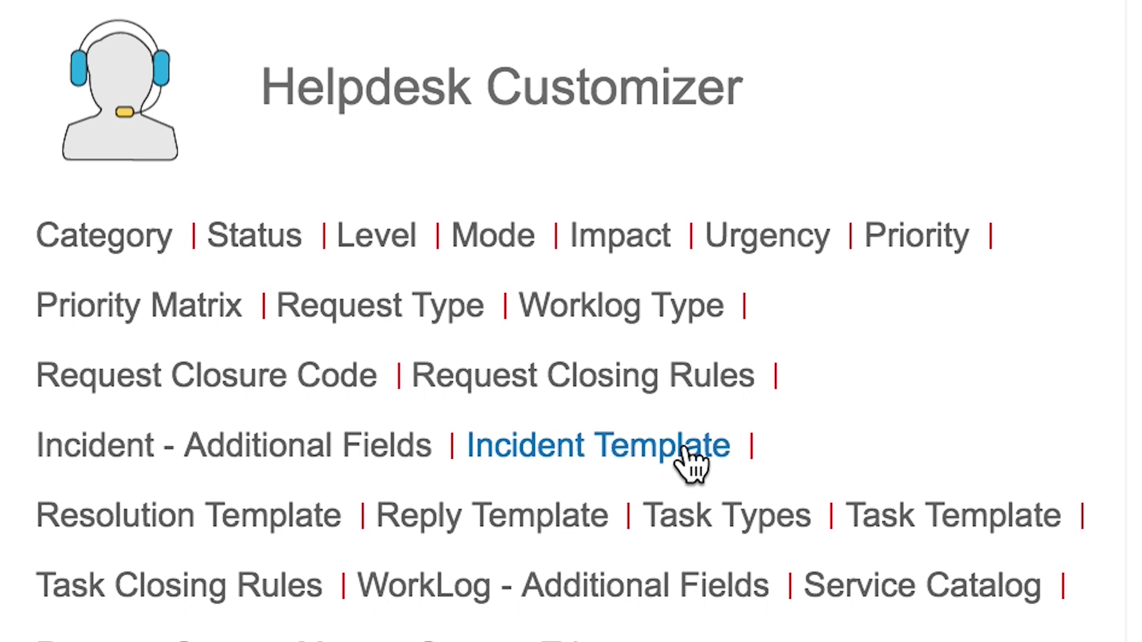
Open the Incident Template list
left_click(687, 455)
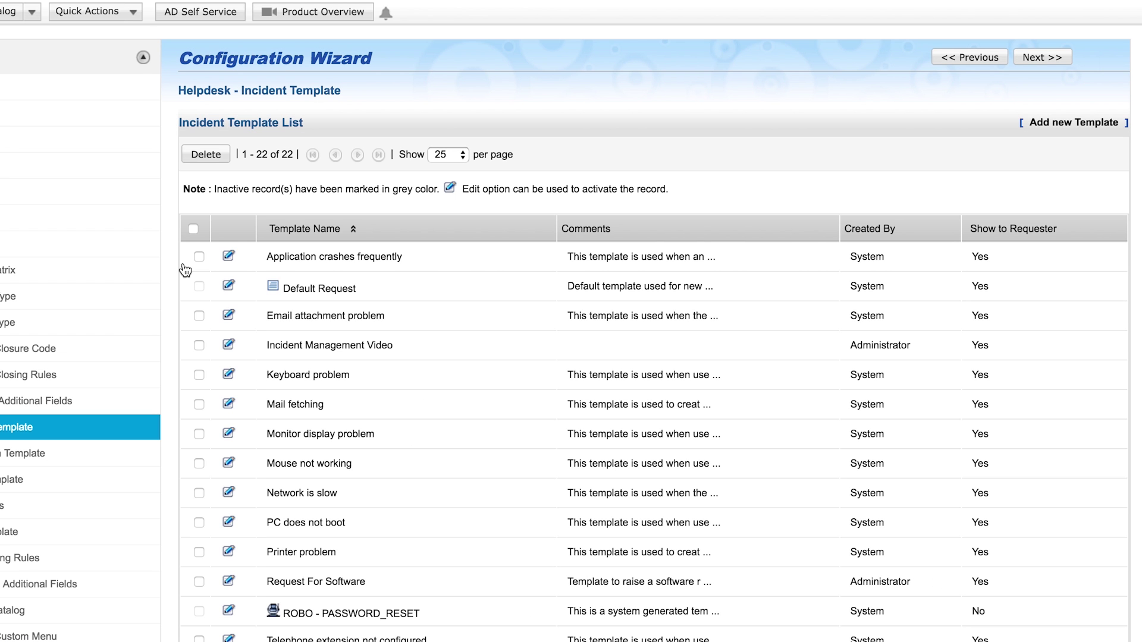
scroll(401, 297, "down", 10)
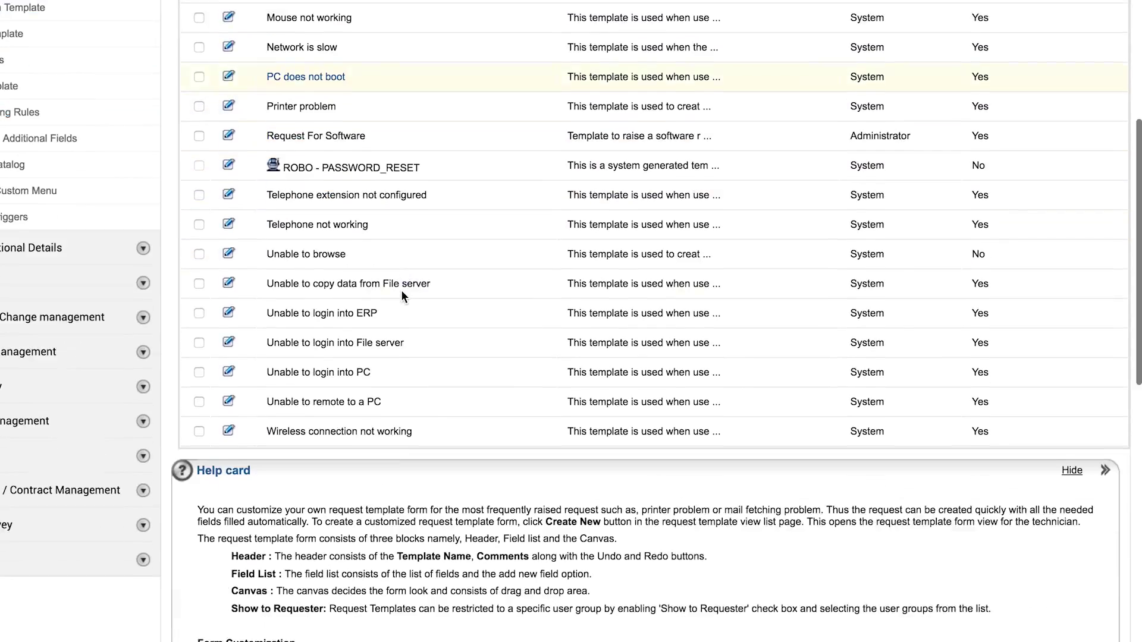
scroll(401, 296, "up", 5)
scroll(402, 293, "down", 2)
scroll(401, 292, "up", 6)
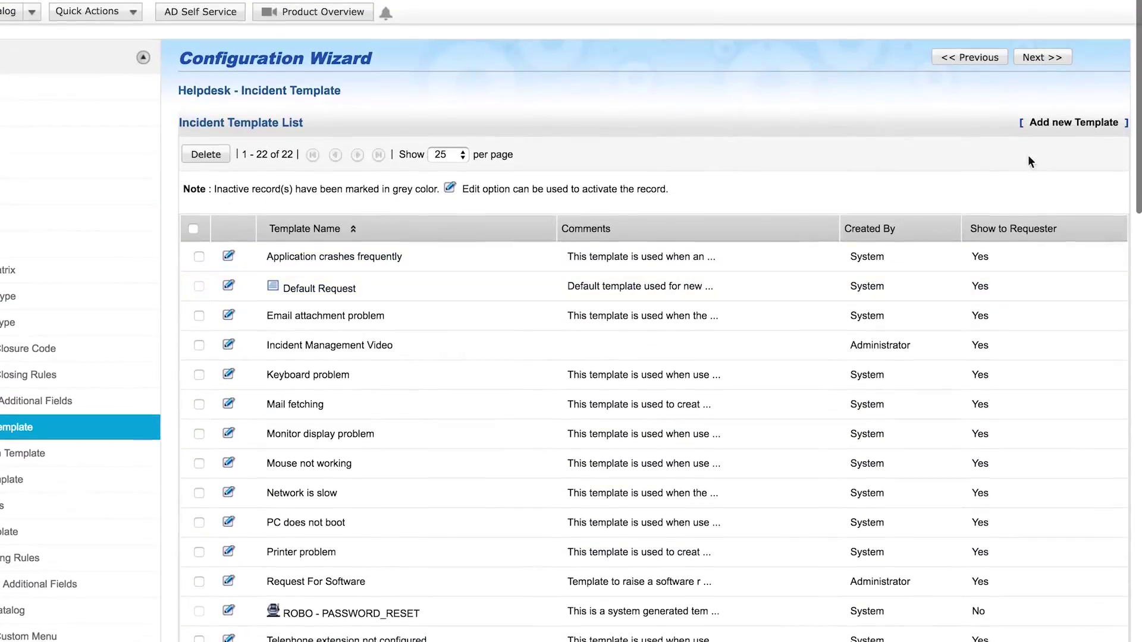
Start a new incident template and drop Add New Field onto an empty form slot
left_click(1093, 124)
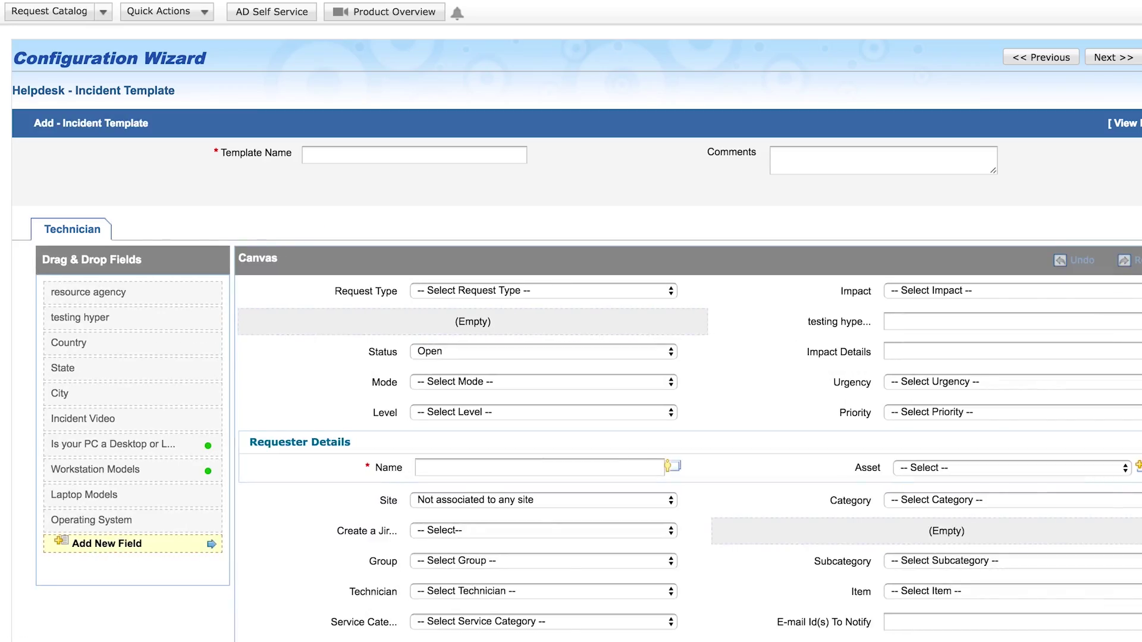
scroll(555, 212, "down", 3)
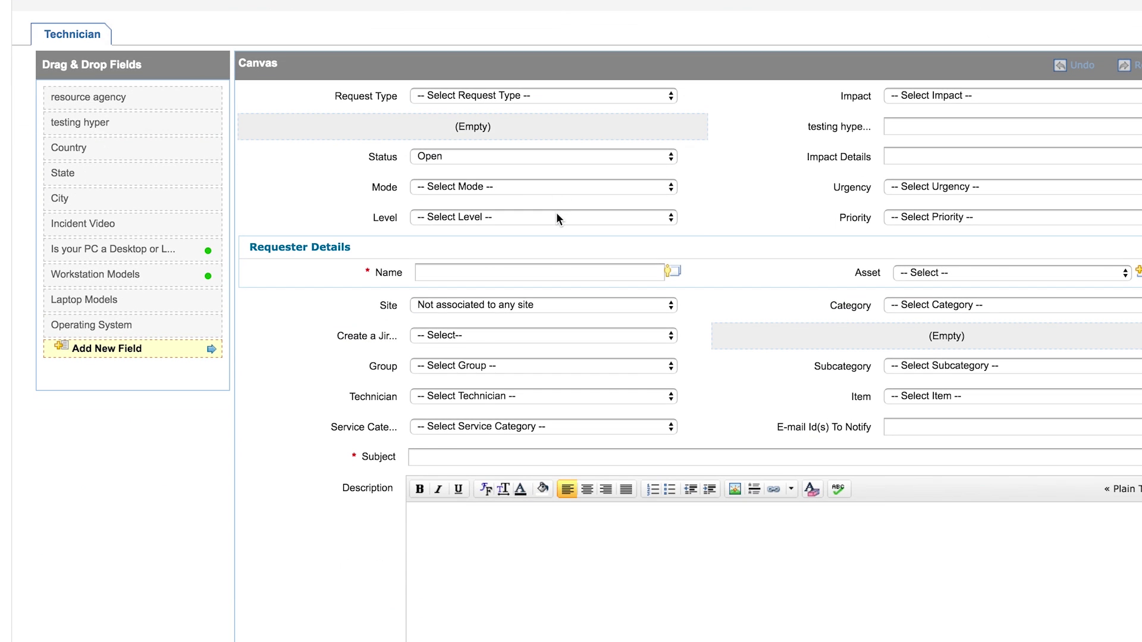
left_click_drag(196, 349, 400, 123)
Preview the Pick List, Multi Select, Multi Line, Numeric, Date/Time and Decimal field types, then close without adding
left_click(301, 151)
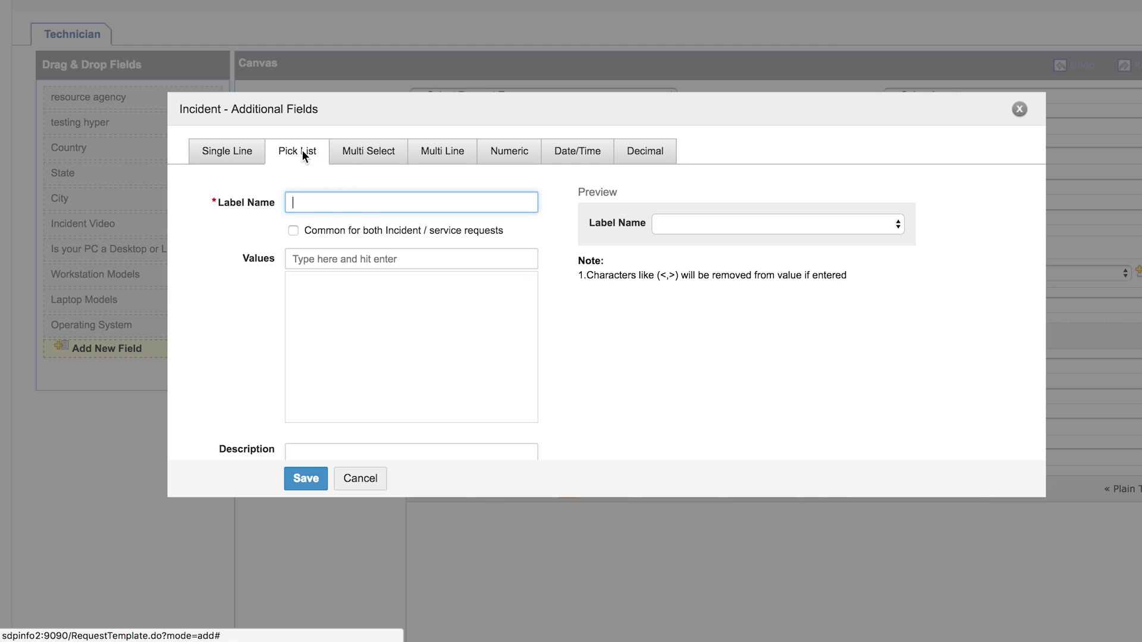
left_click(355, 156)
left_click(442, 153)
left_click(509, 153)
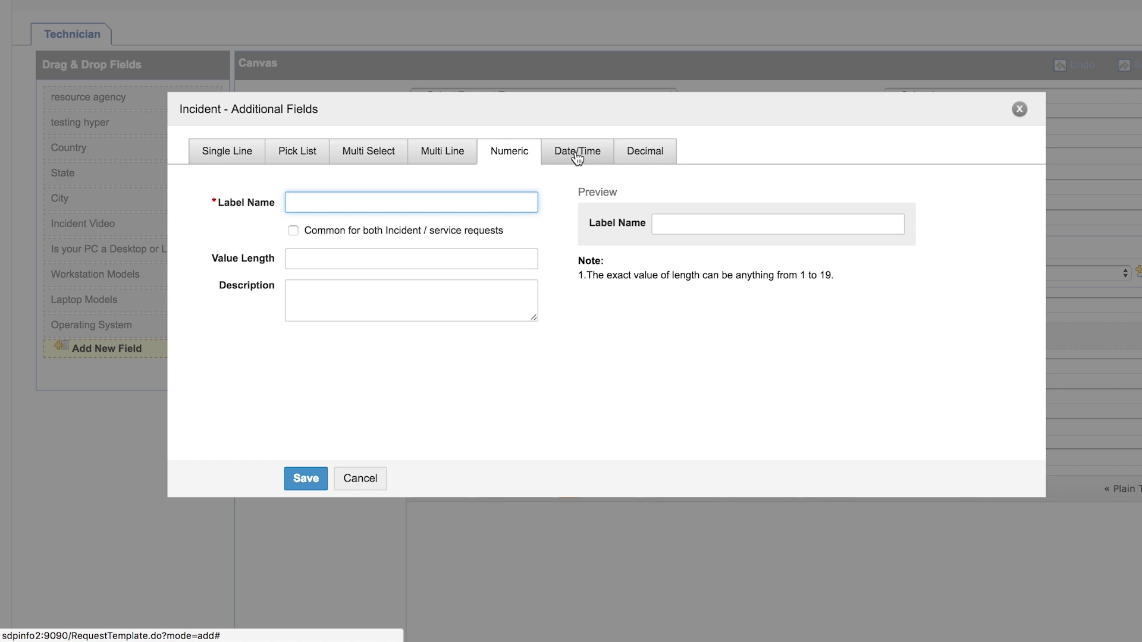
left_click(577, 153)
left_click(646, 156)
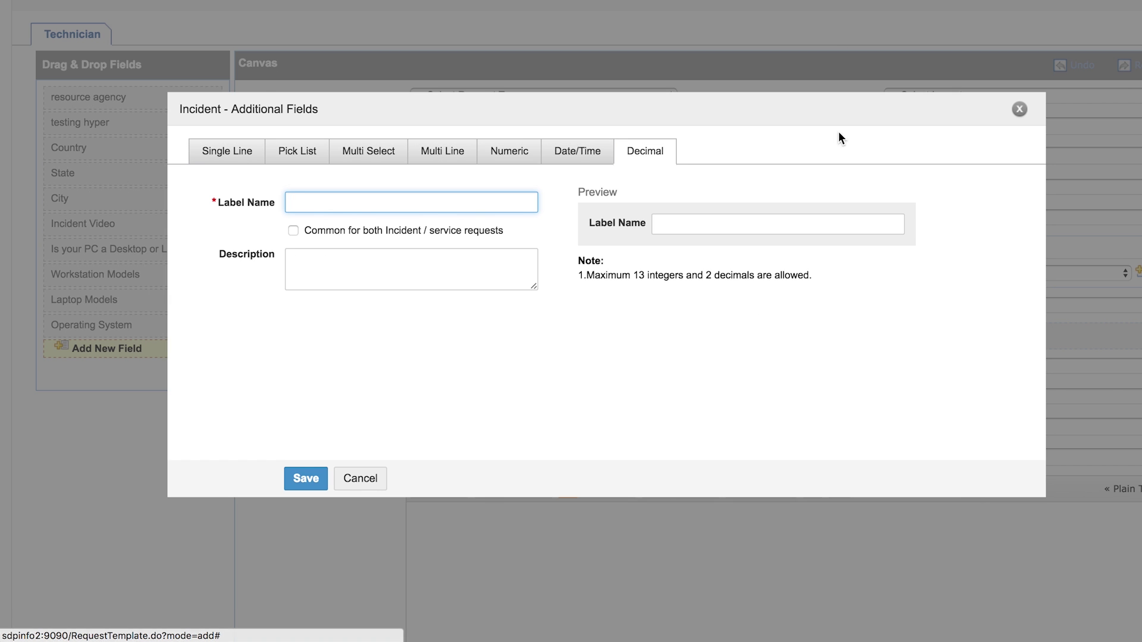
left_click(1019, 109)
Move the Mode field under Request Type and make it mandatory, not requester-editable
left_click_drag(291, 197, 295, 120)
left_click(271, 130)
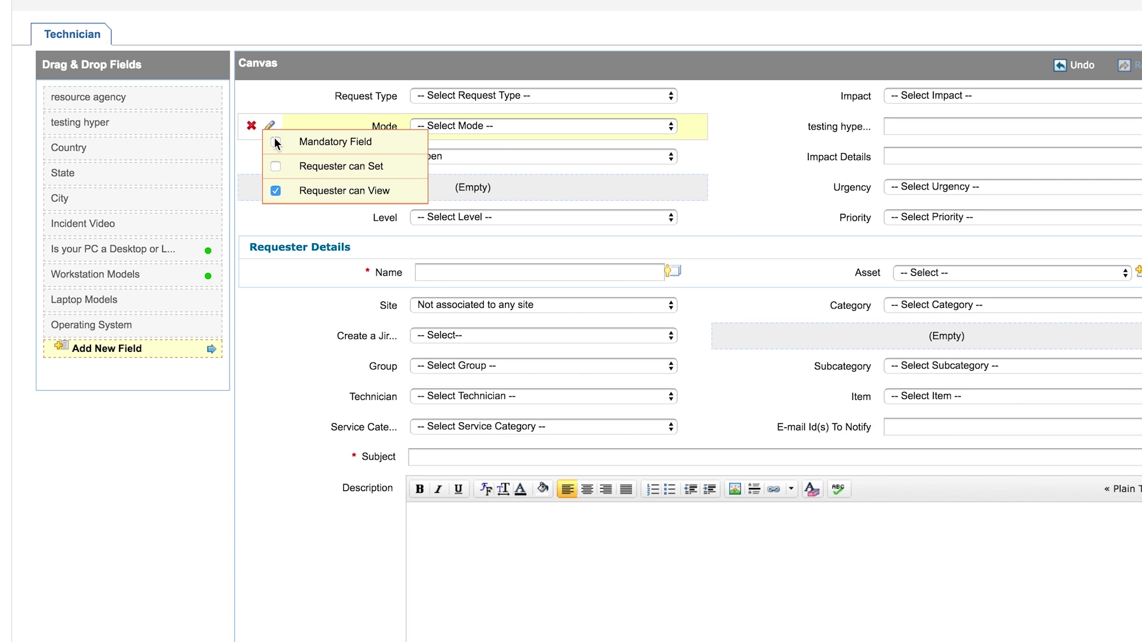
left_click(275, 141)
left_click(276, 167)
left_click(275, 167)
Associate the Hardware Problems group with the template
scroll(280, 336, "down", 1)
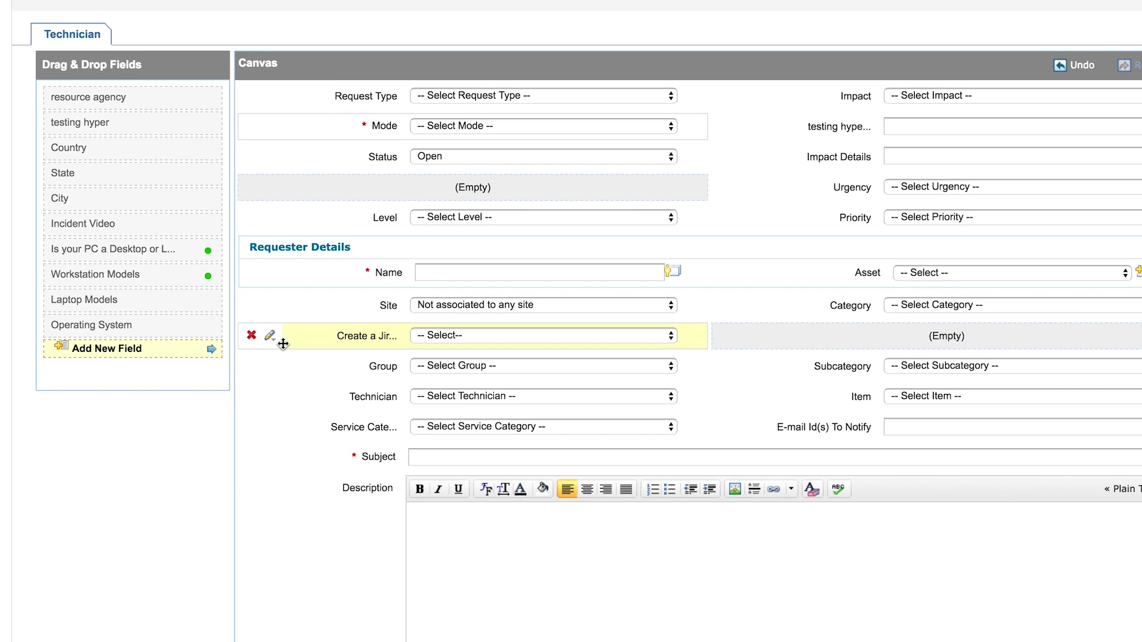
scroll(283, 344, "down", 10)
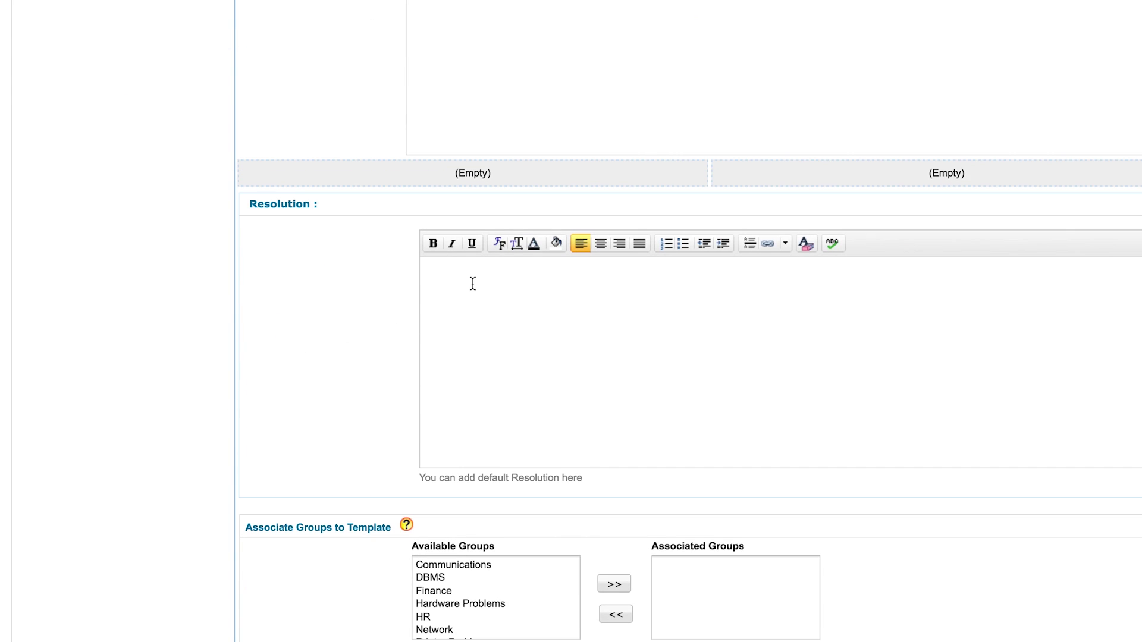
scroll(473, 284, "down", 6)
left_click(443, 248)
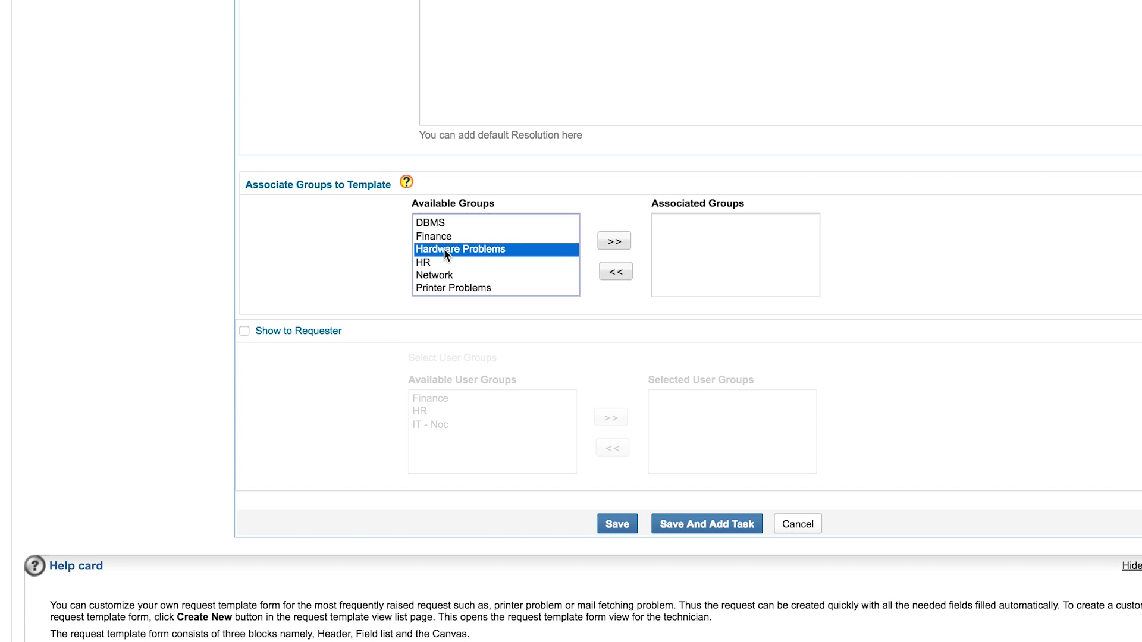
left_click(613, 241)
Show the template to requesters and give the Finance user group access
scroll(565, 235, "down", 2)
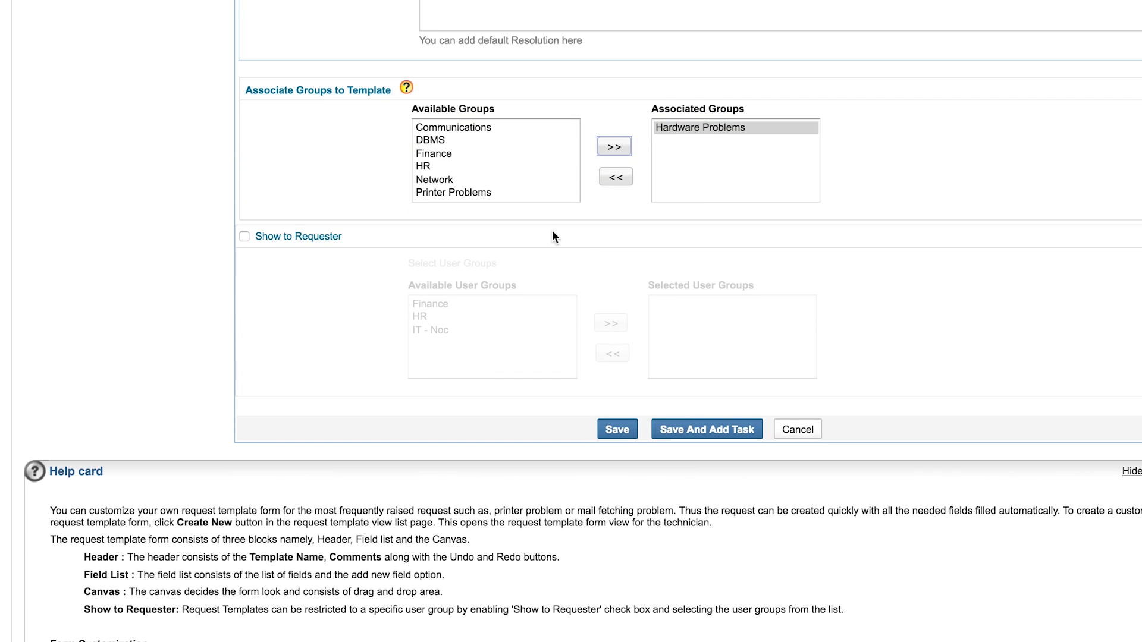
left_click(244, 237)
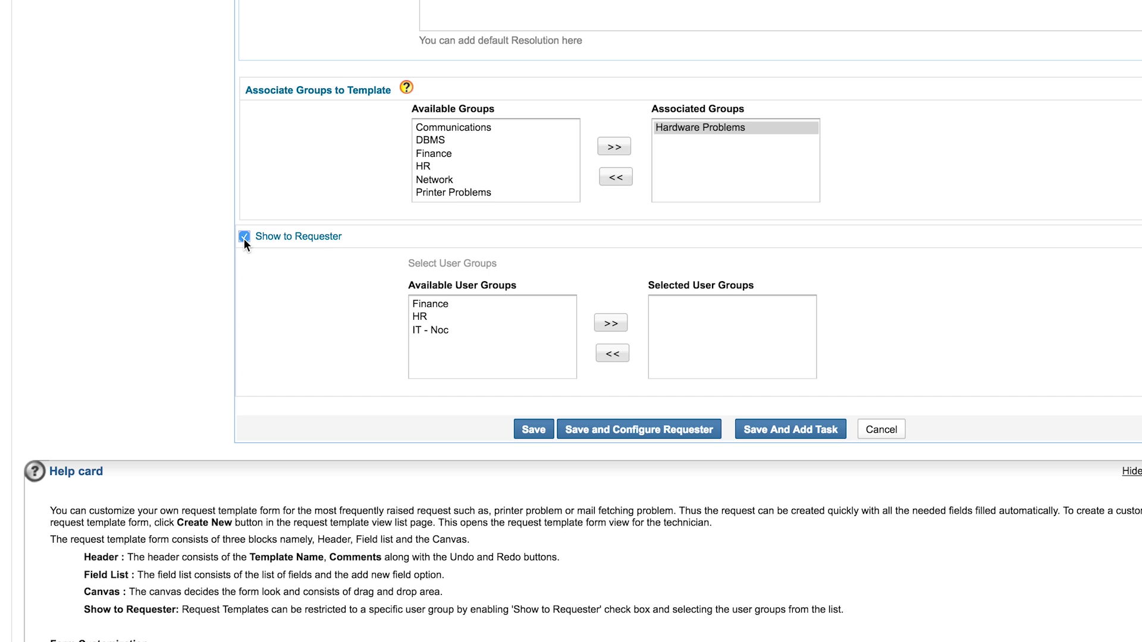
left_click(419, 304)
left_click(607, 325)
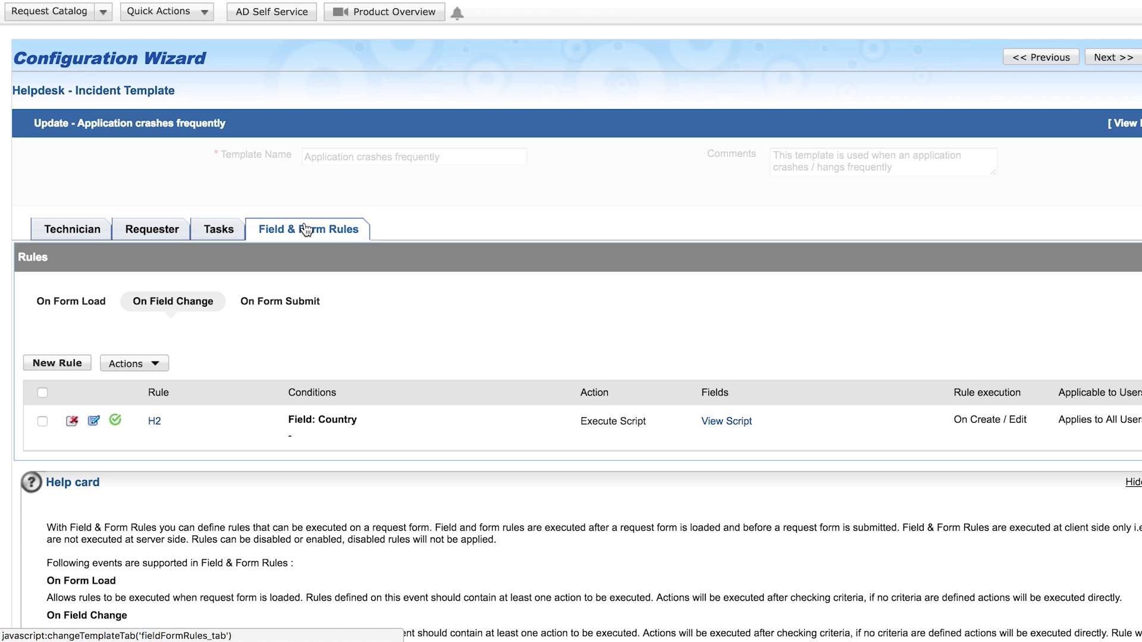
Browse the On Form Load, On Field Change and On Form Submit rules, then create an On Form Load rule
left_click(62, 303)
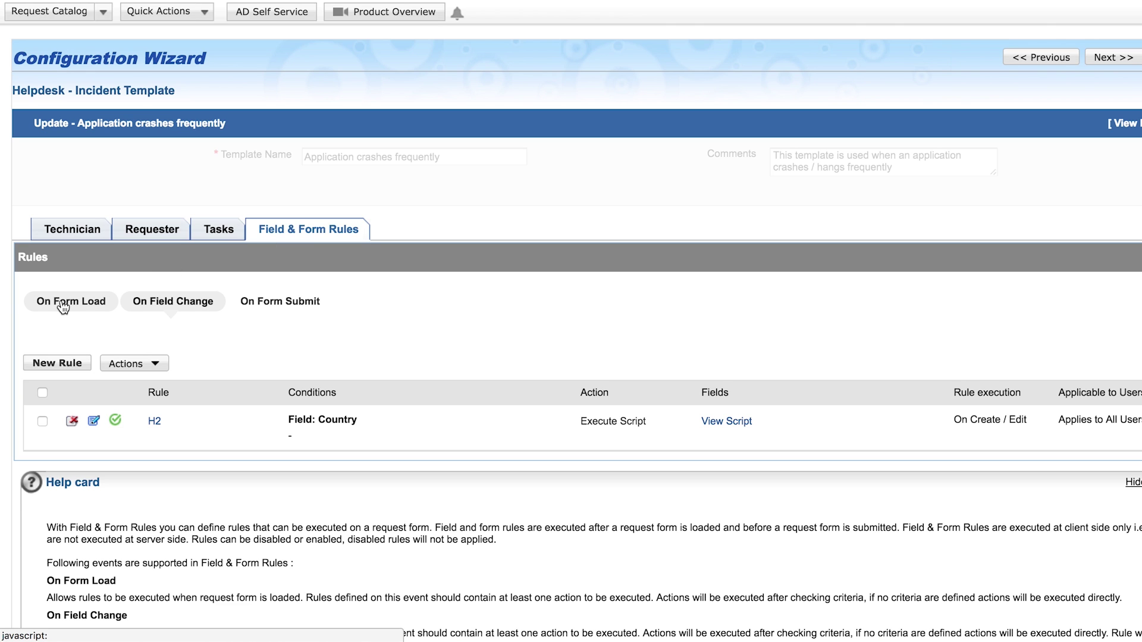
left_click(160, 303)
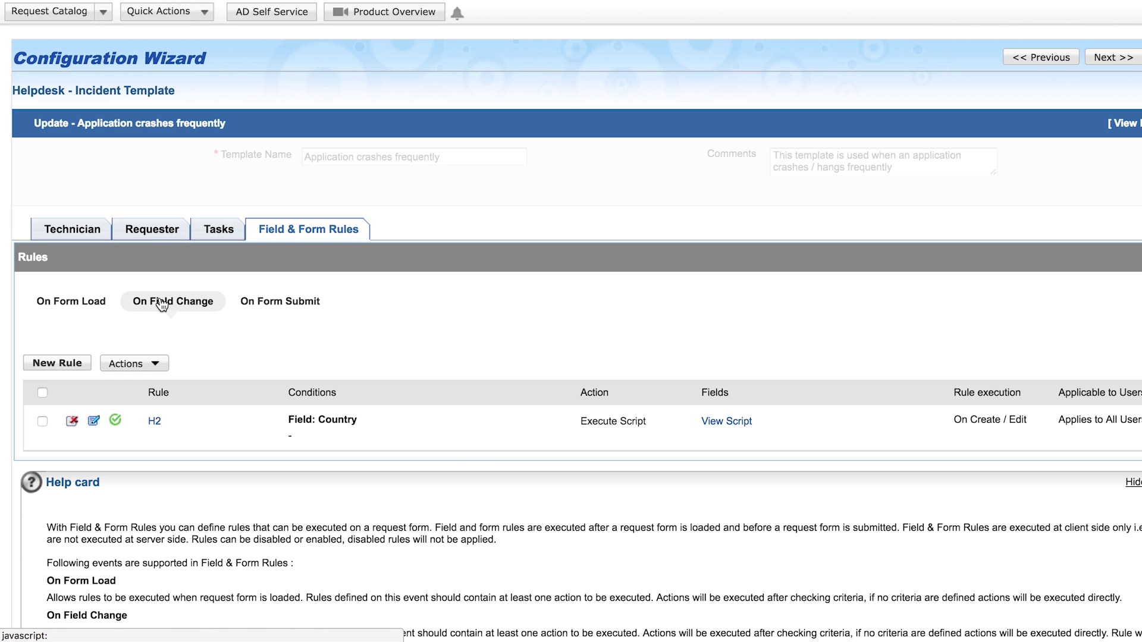
left_click(281, 303)
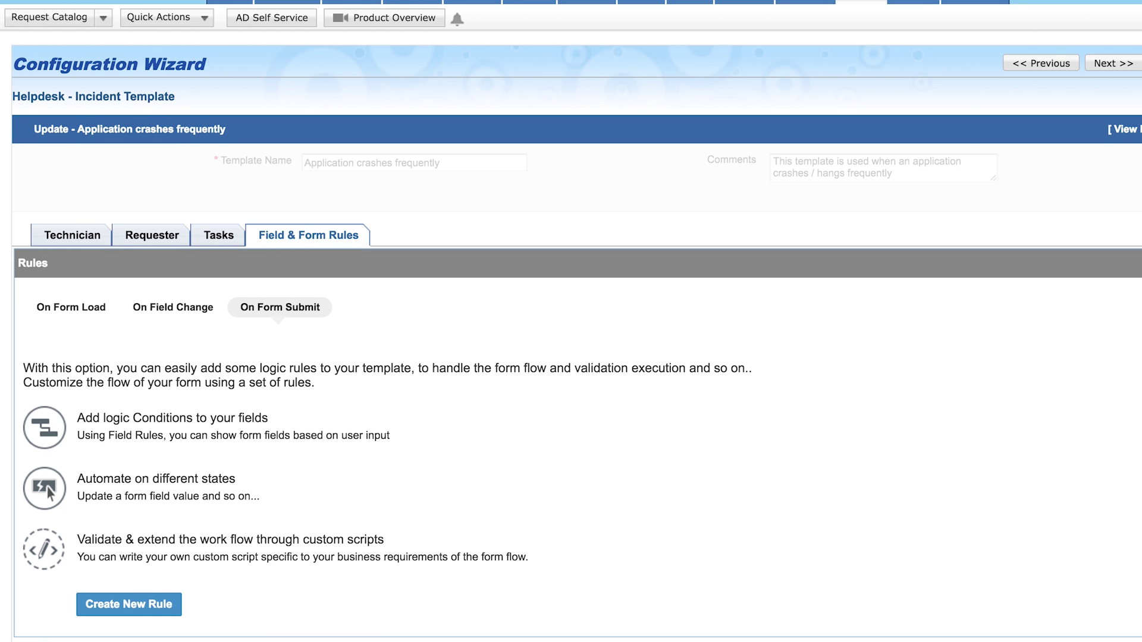
scroll(172, 500, "down", 2)
left_click(174, 497)
Set the rule's action to Execute Script and open the custom script editor
scroll(173, 498, "down", 2)
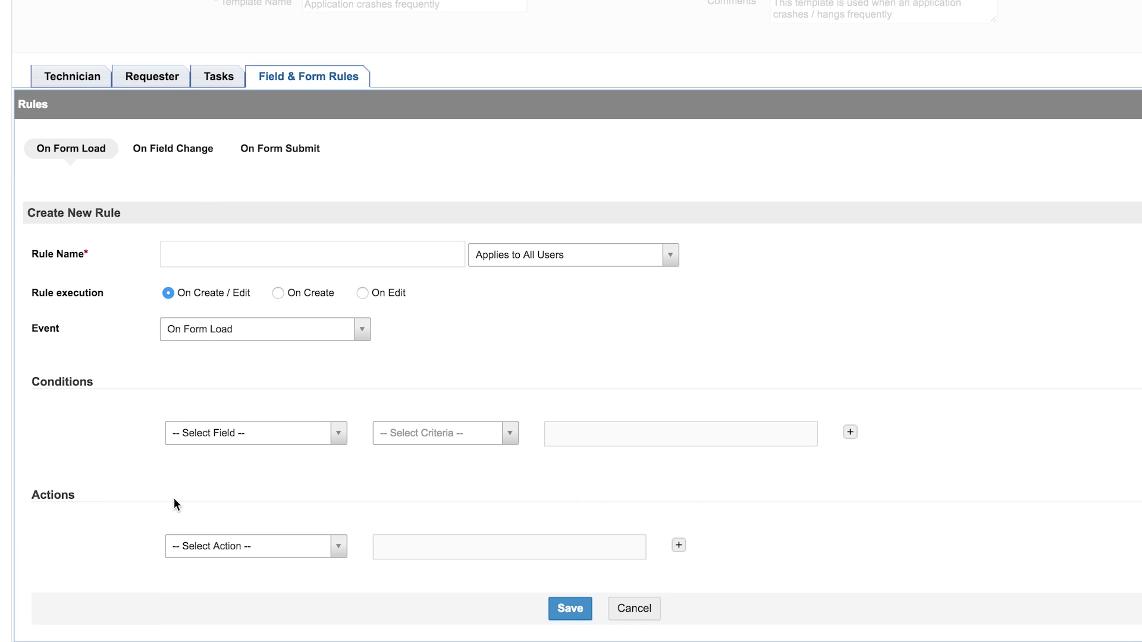
scroll(308, 452, "down", 1)
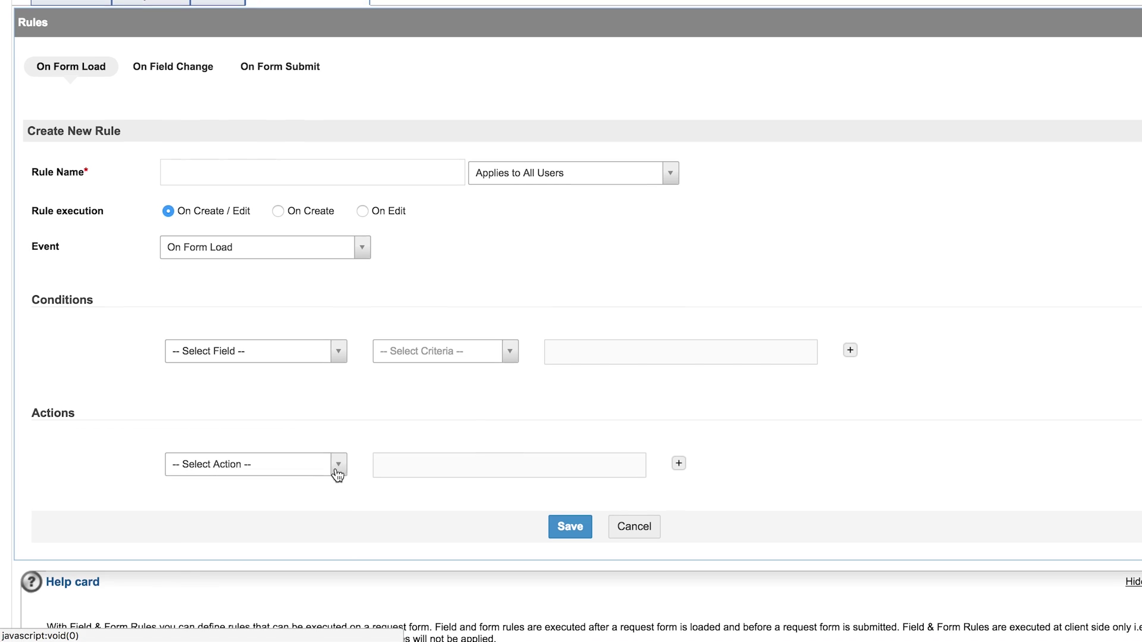
left_click(326, 476)
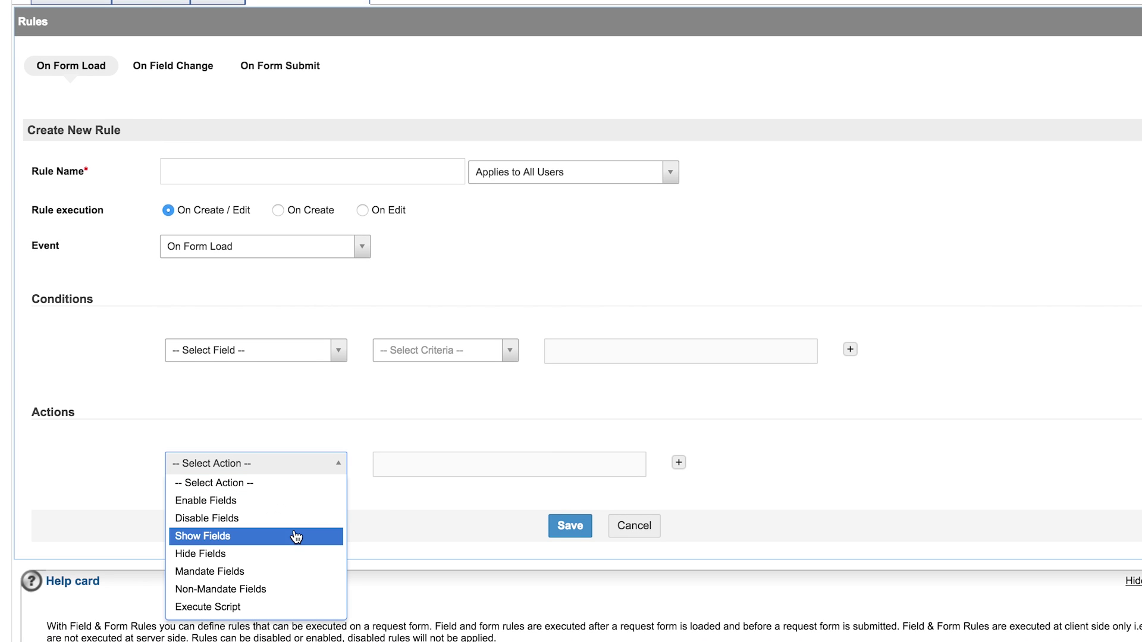
left_click(287, 606)
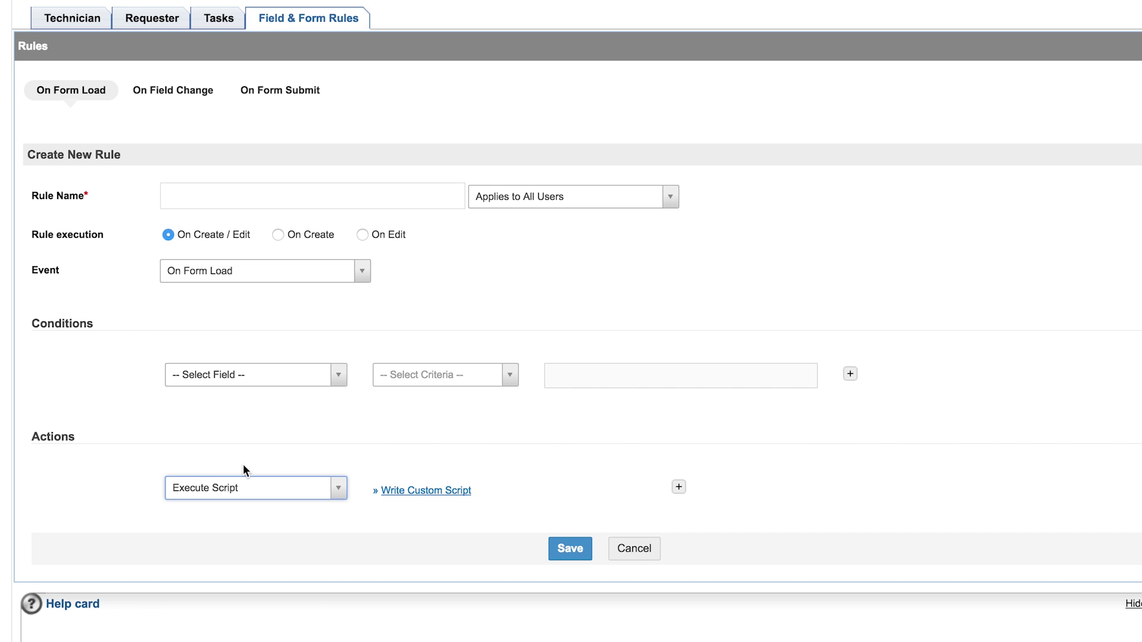
left_click(415, 491)
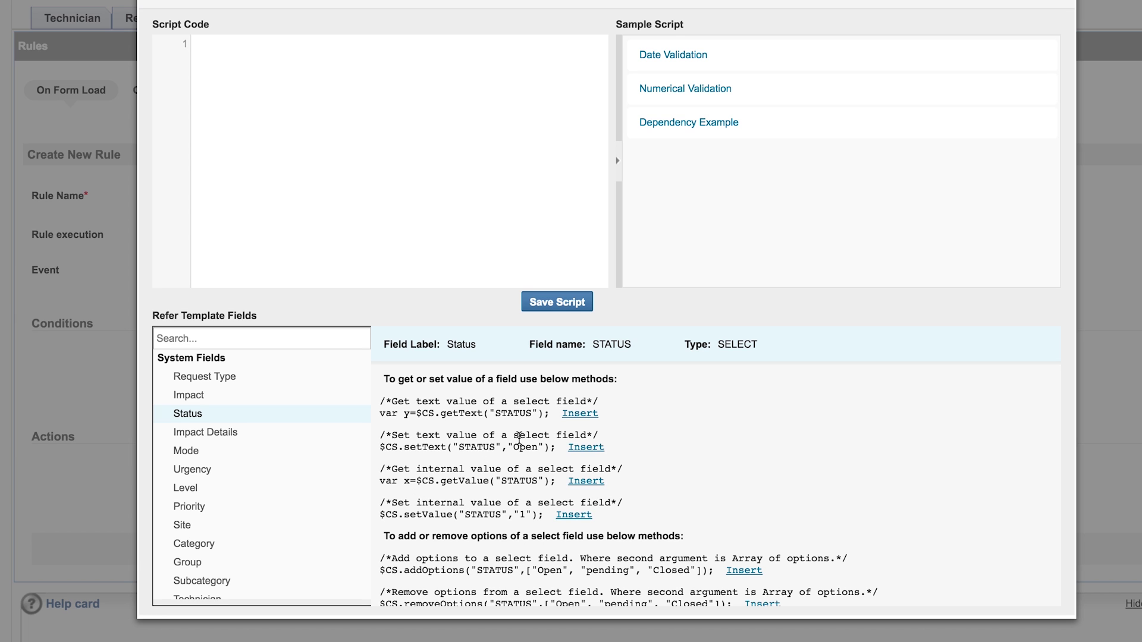
Browse the Date Validation and Numerical Validation samples, ending on the Dependency Example sample
left_click(664, 58)
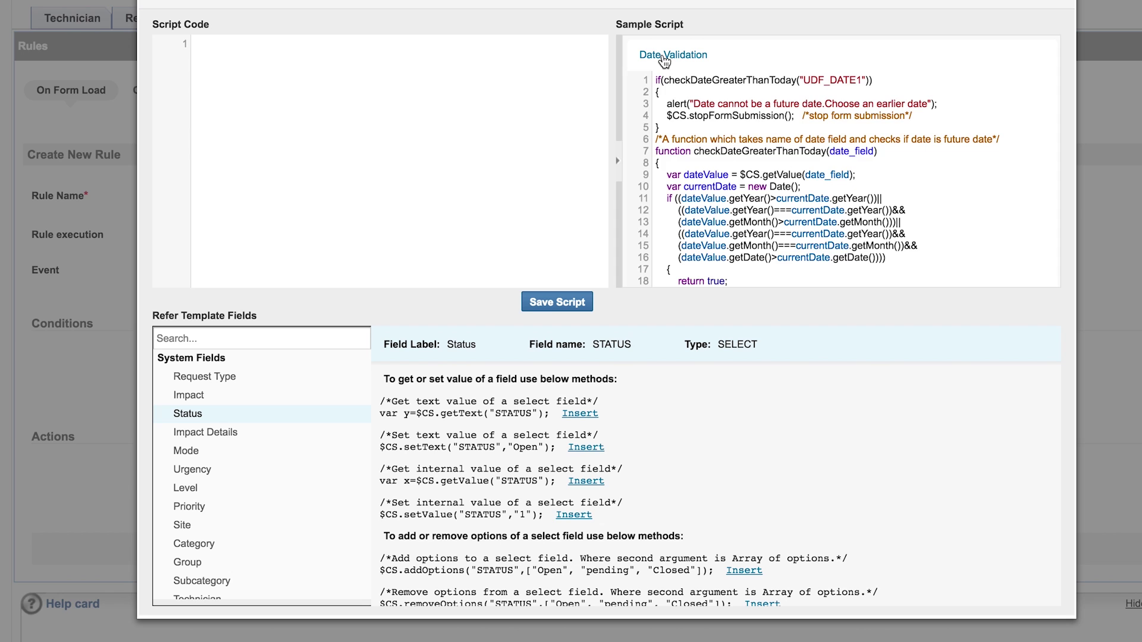
left_click(664, 57)
left_click(670, 89)
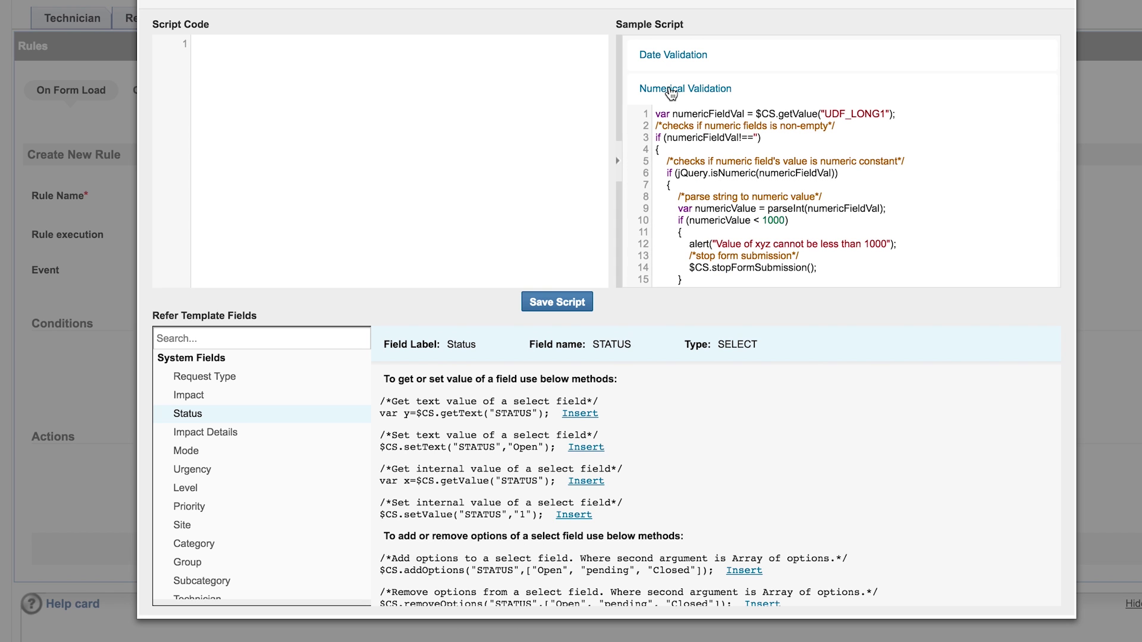
left_click(671, 92)
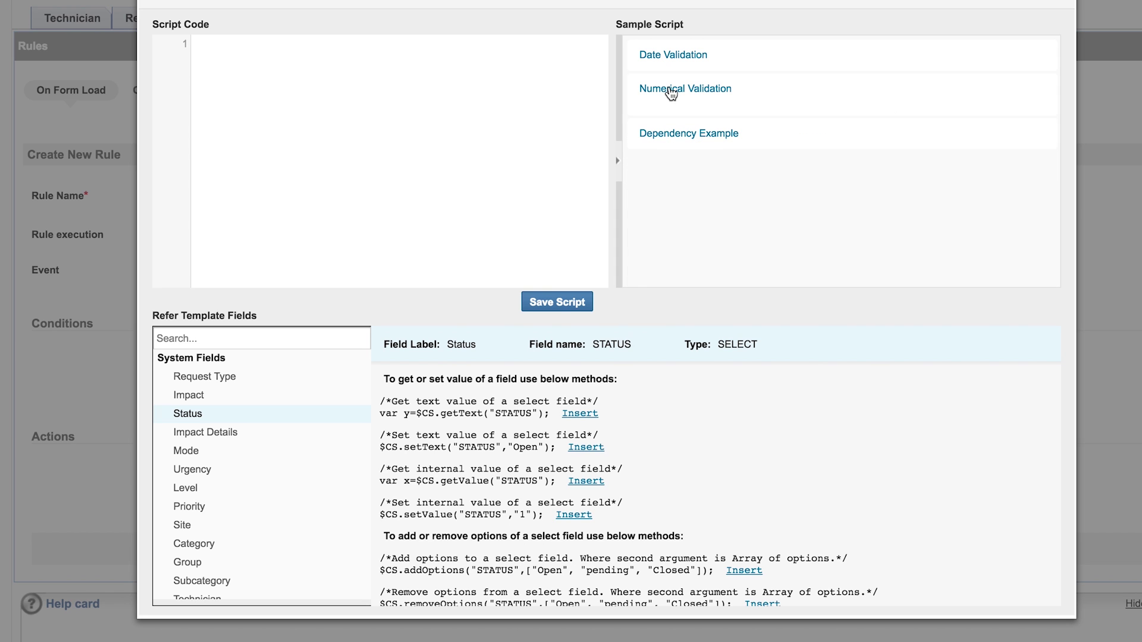
left_click(677, 123)
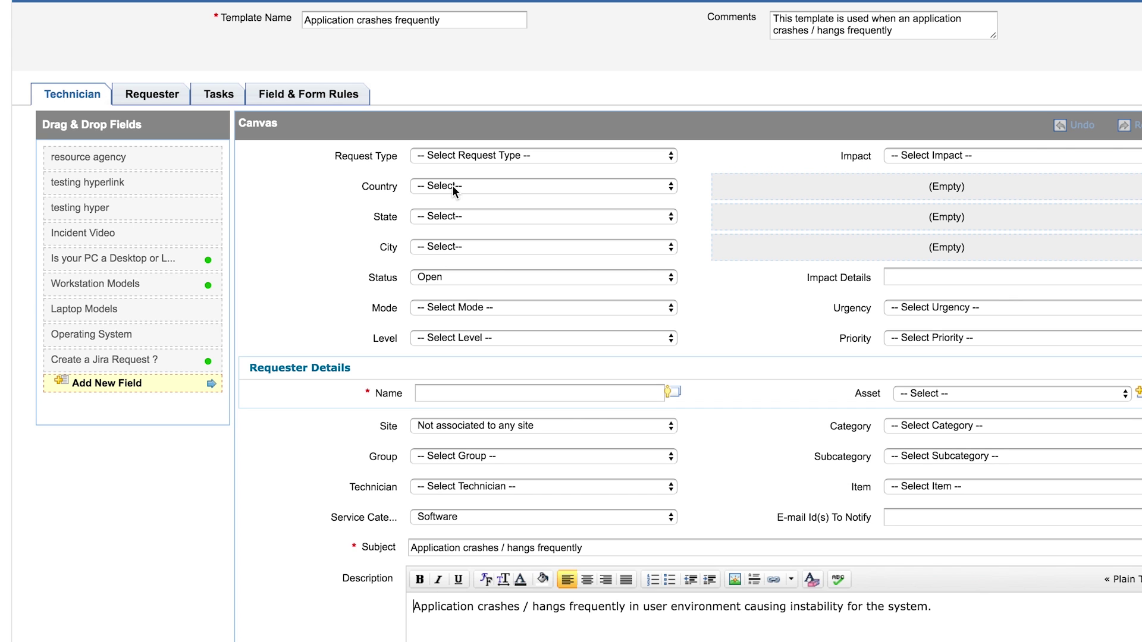
Check the option lists of the Country, State and City pick-list fields
left_click(452, 188)
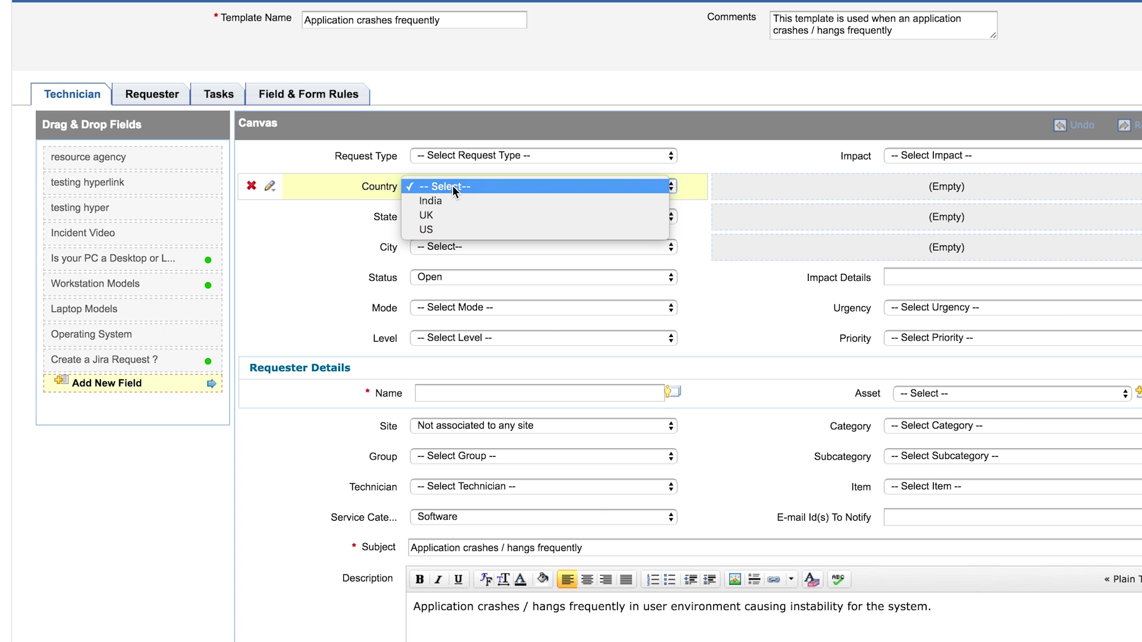
left_click(434, 217)
left_click(434, 218)
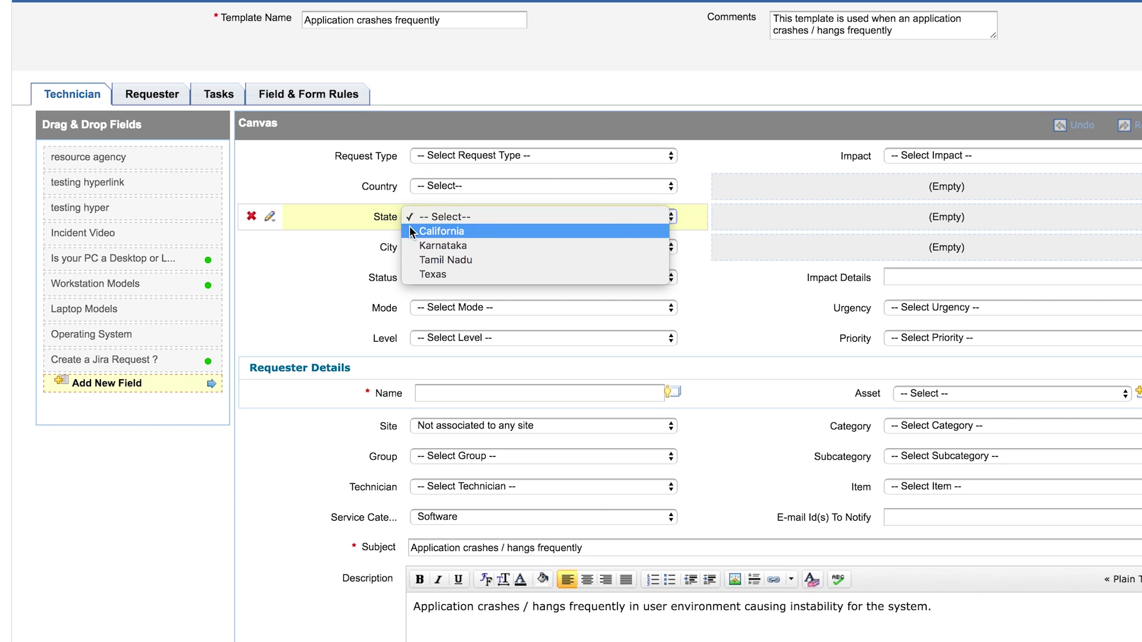
left_click(374, 244)
left_click(424, 248)
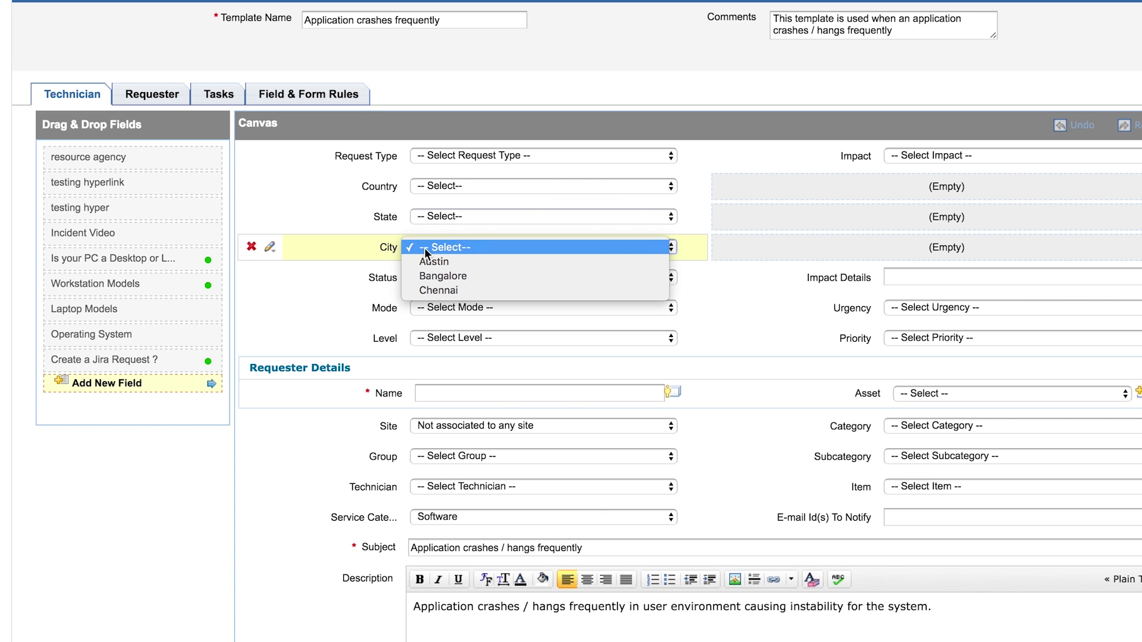
left_click(315, 99)
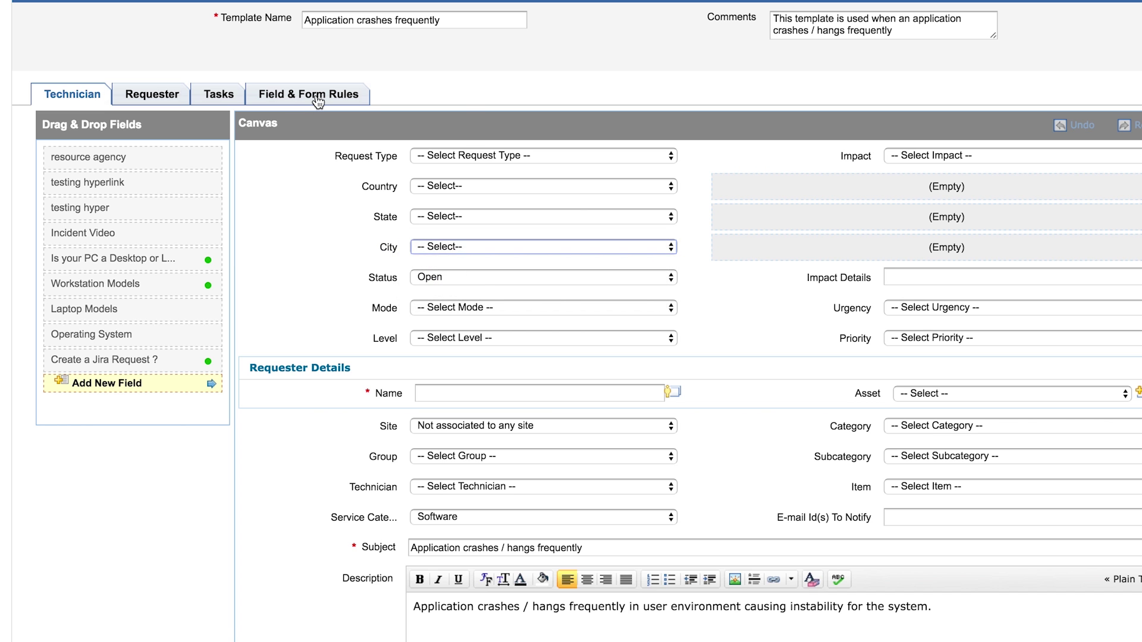
Save the template, open rule H2's custom script and select the Dependency Example's country-state-city lines
left_click(315, 93)
left_click(565, 334)
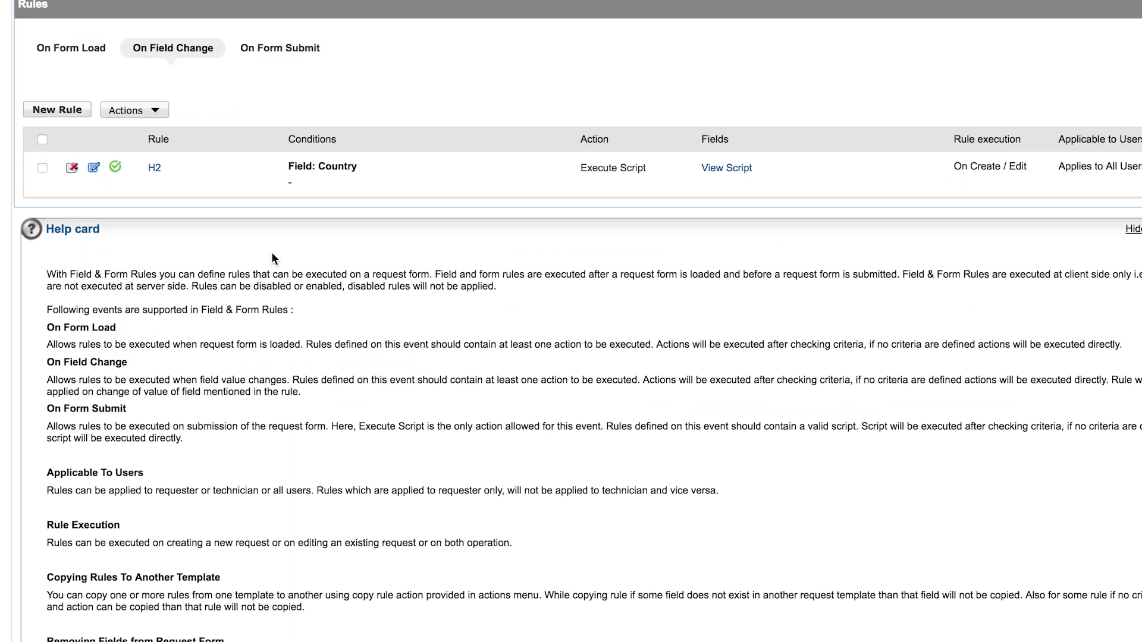
left_click(154, 168)
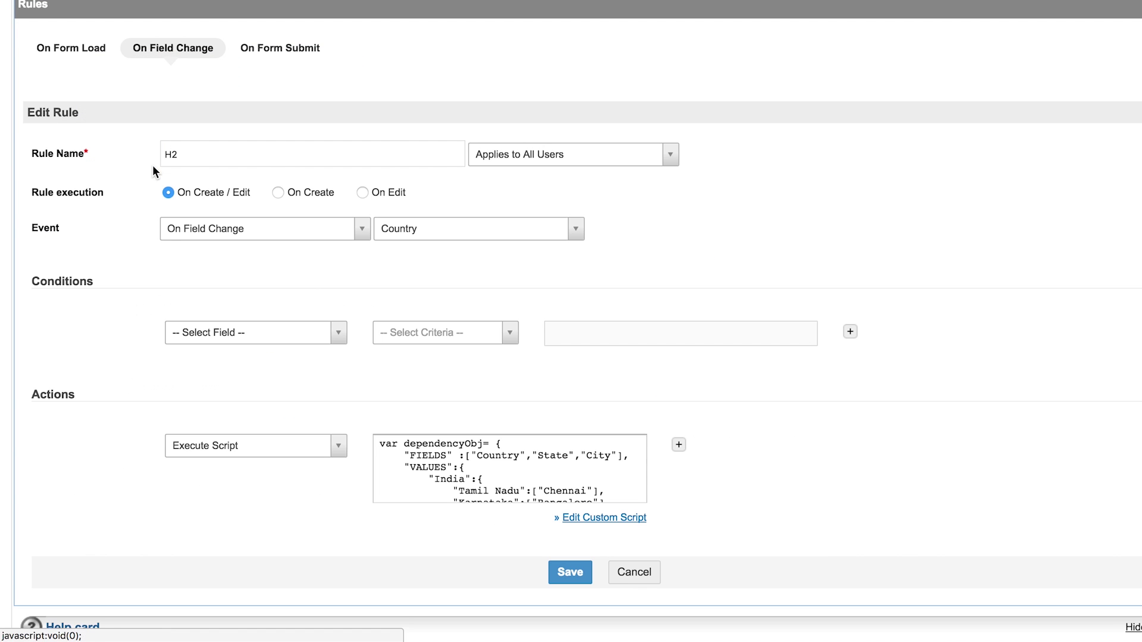
scroll(399, 349, "down", 8)
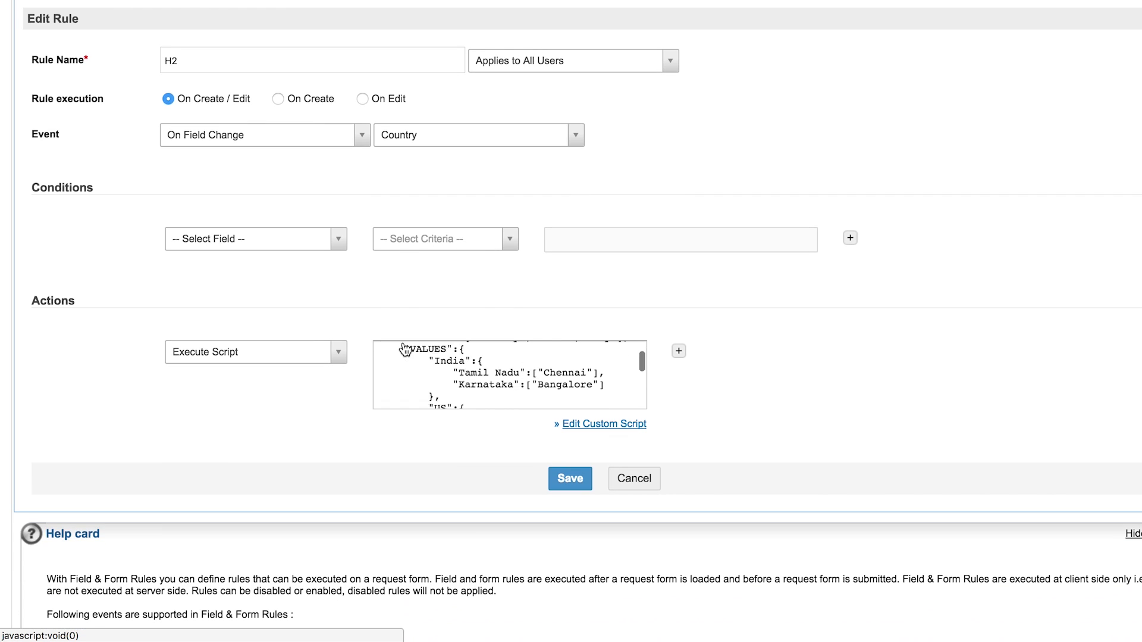
left_click(634, 425)
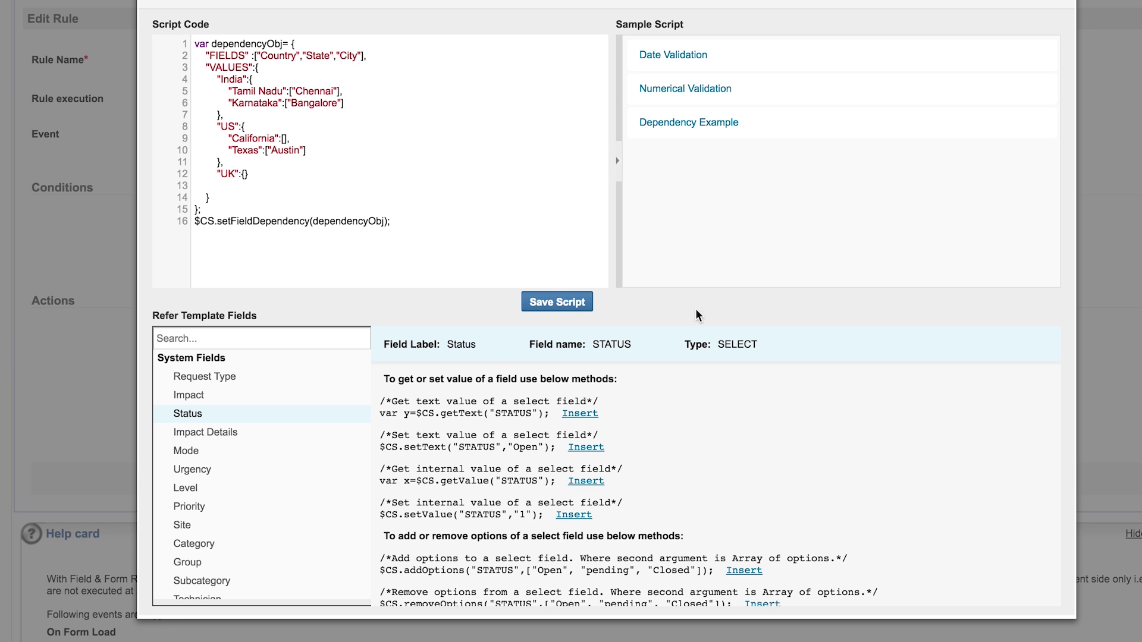
left_click(649, 125)
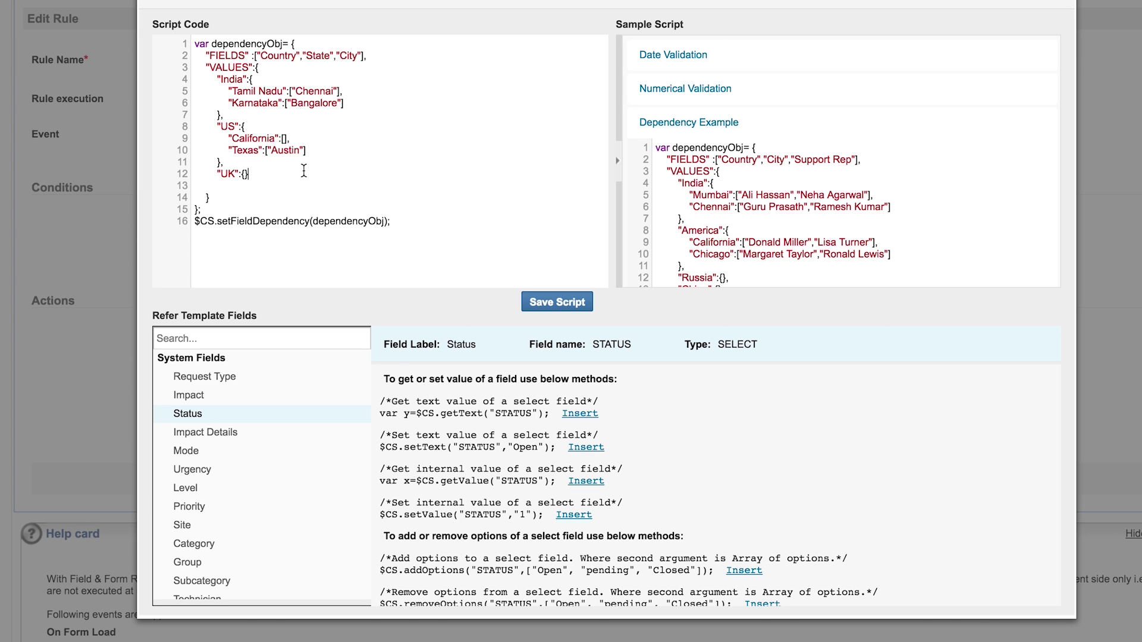
left_click_drag(248, 174, 189, 45)
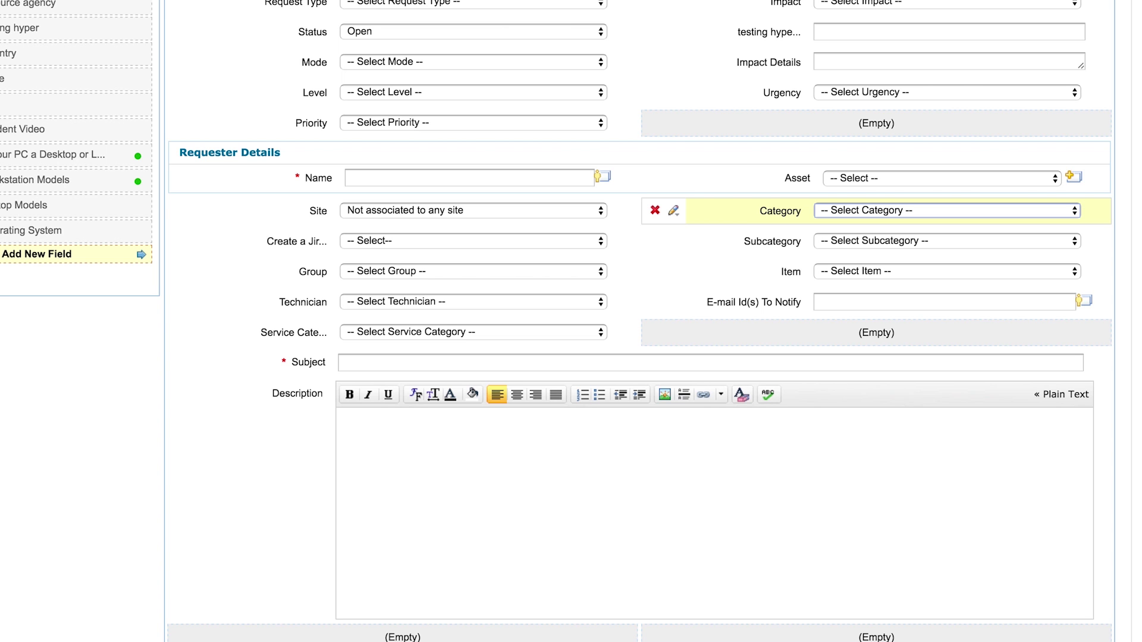
Check the Category options, then open the Show only Software Categories rule's custom script
left_click(843, 213)
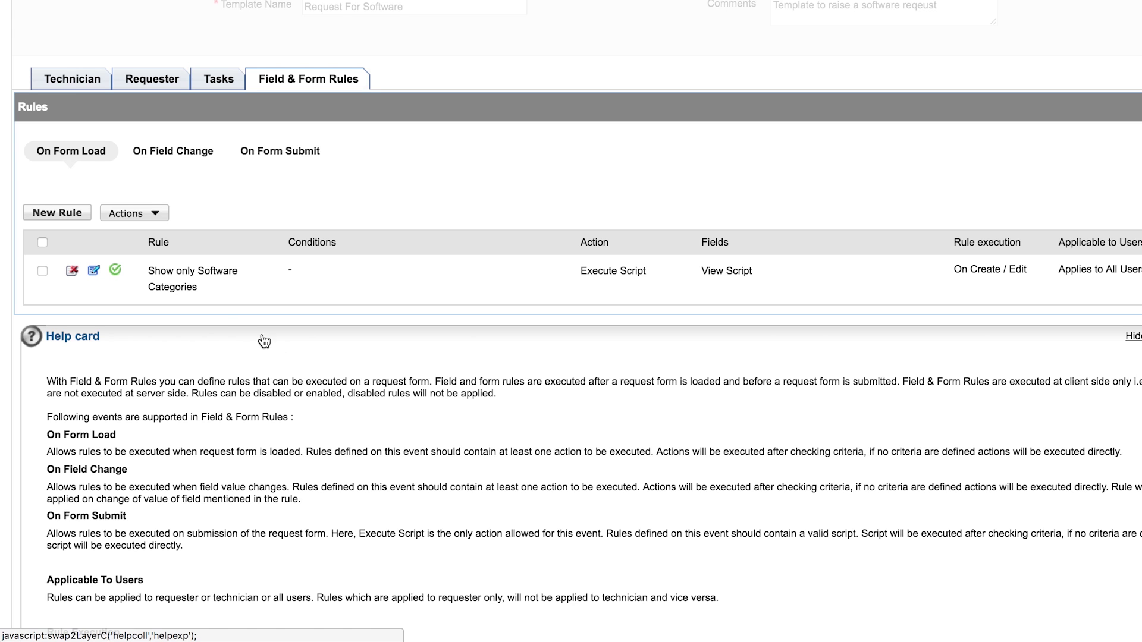
left_click(93, 271)
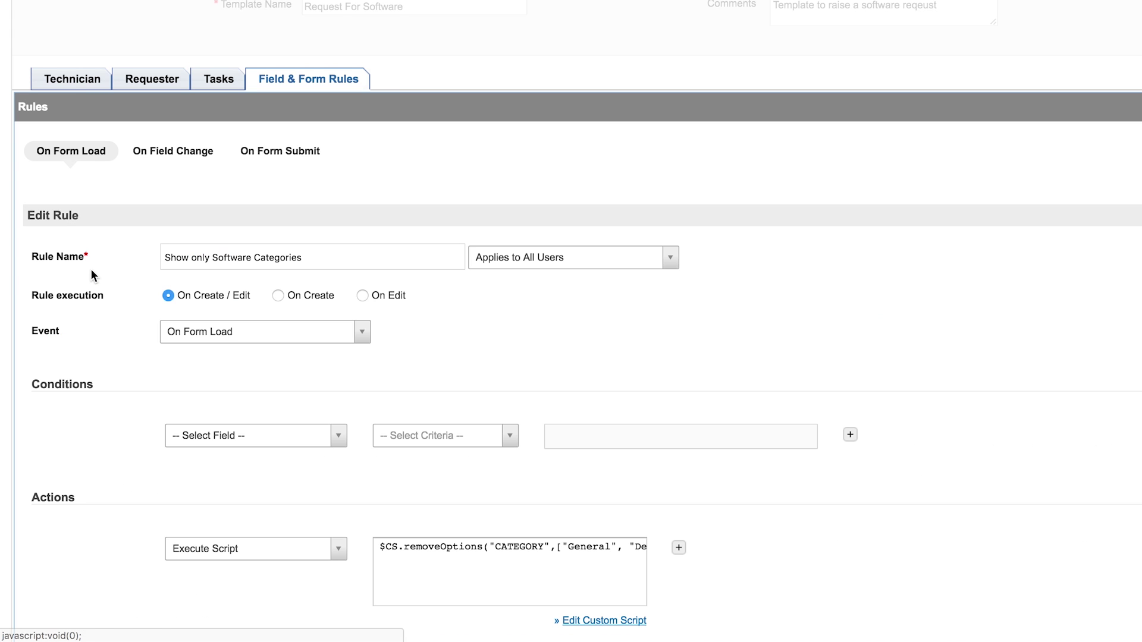
scroll(167, 439, "down", 3)
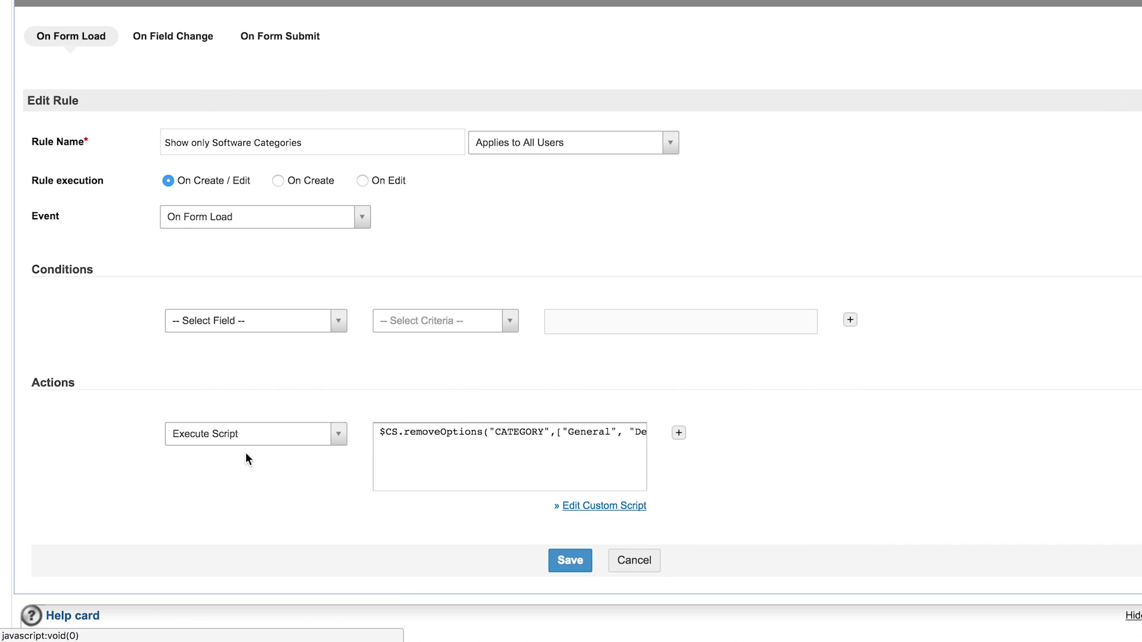
left_click(591, 508)
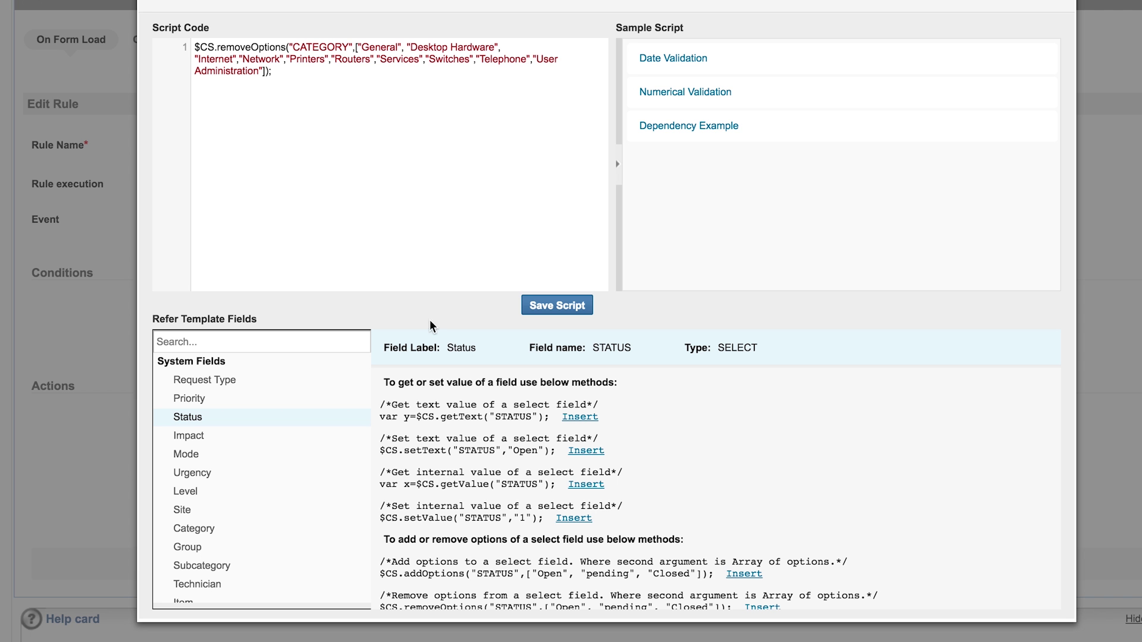
Select the category-removal script, then check a new Request For Software incident's Category choices
left_click(280, 71)
left_click(187, 42, "shift")
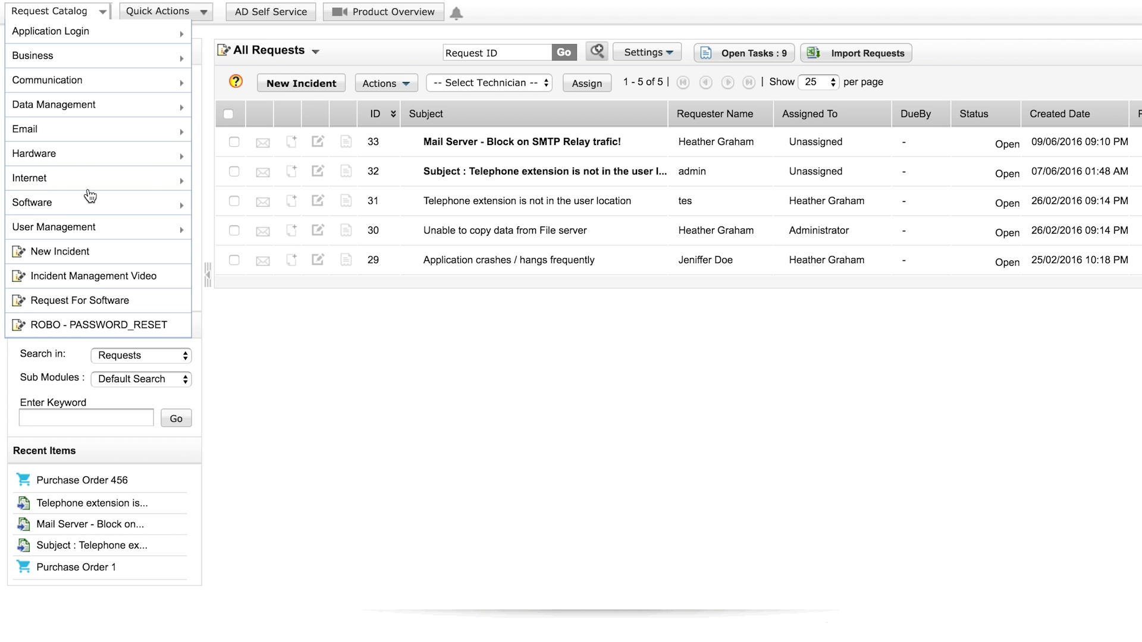
left_click(106, 302)
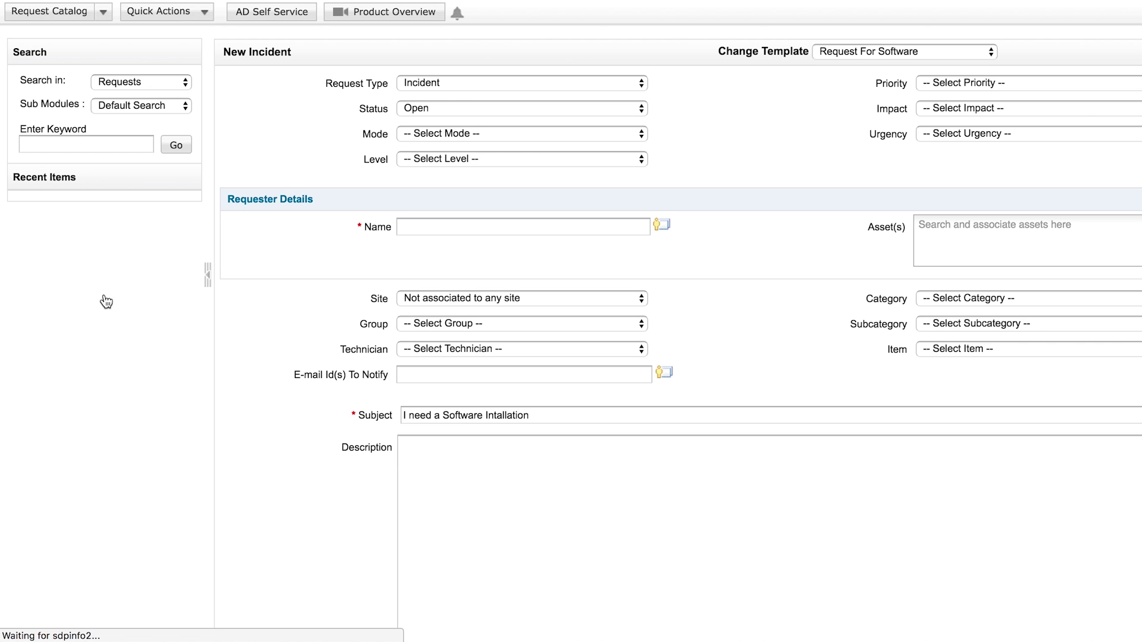
left_click(967, 297)
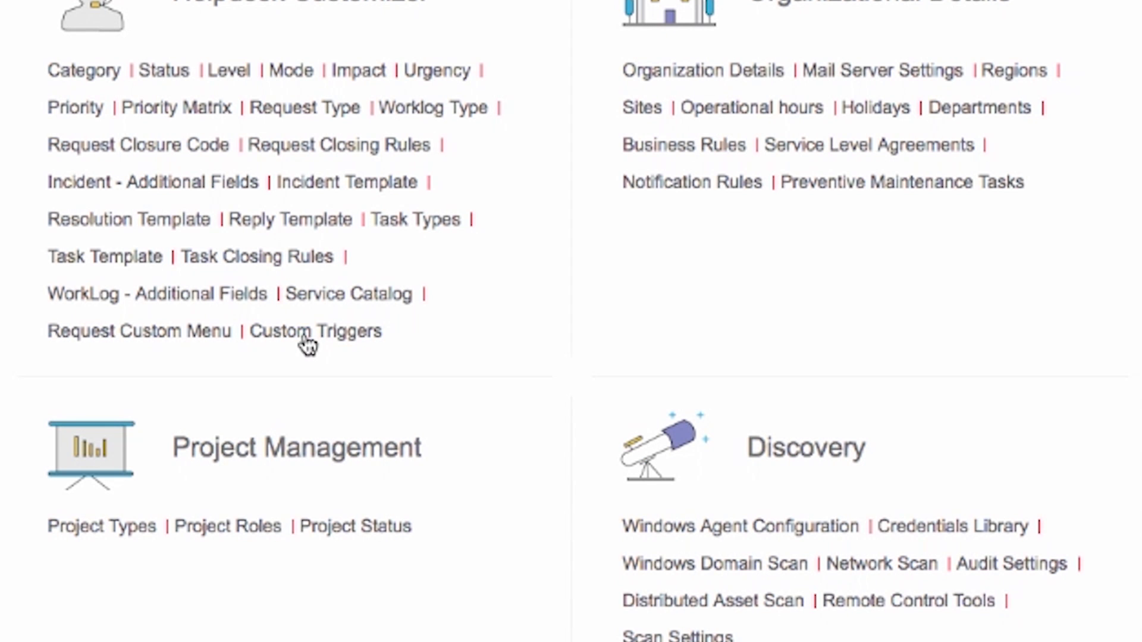
Edit the Create Jira Issue custom trigger and select its script command
left_click(309, 343)
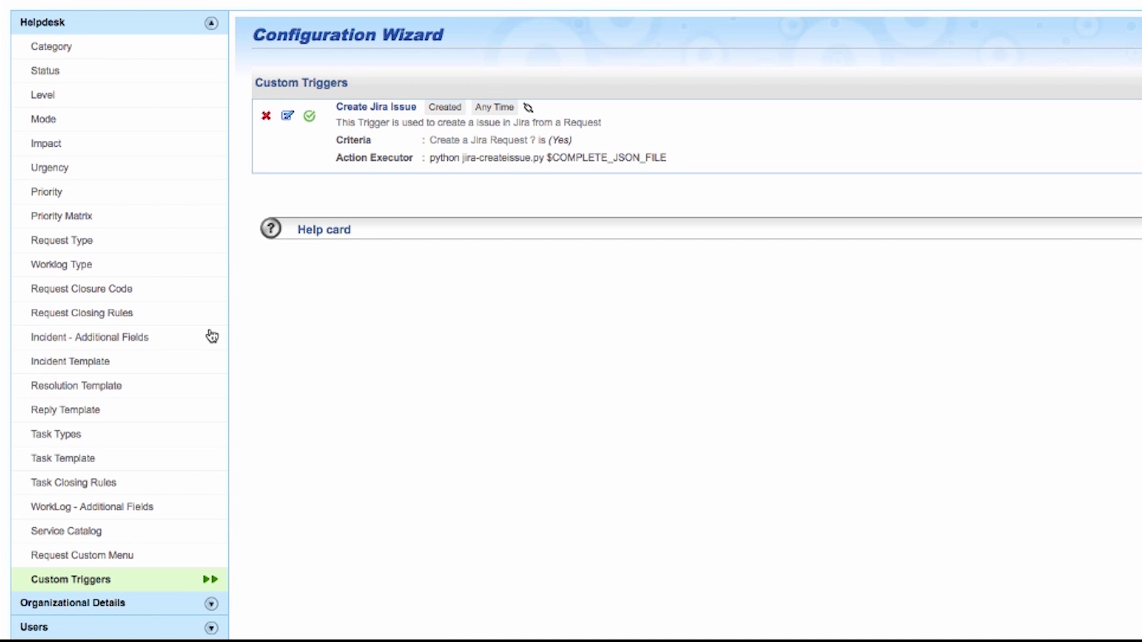
left_click(367, 110)
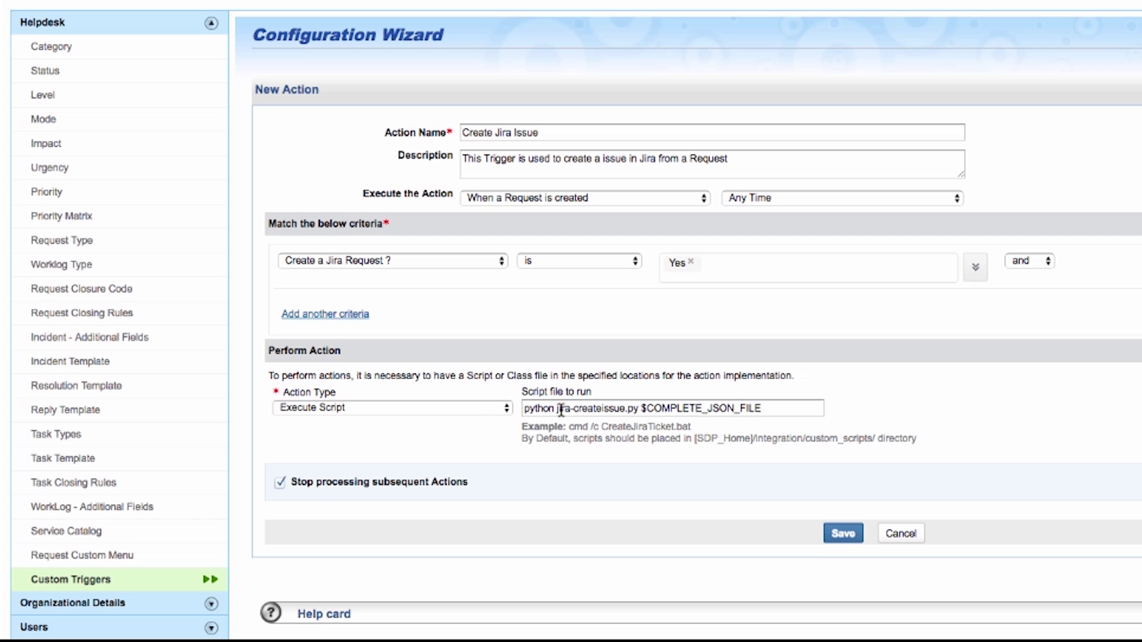
triple_click(775, 409)
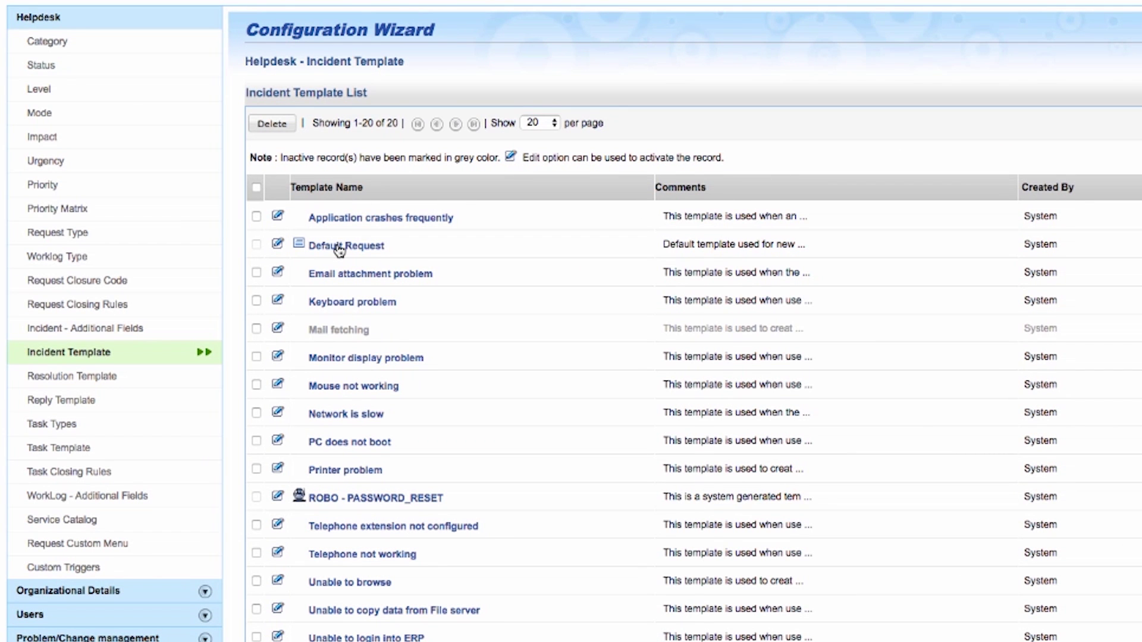
Check the Default Request template's Jira fields, then open request 167, SIS SOFTWARE ISSUE
left_click(339, 249)
scroll(594, 368, "down", 10)
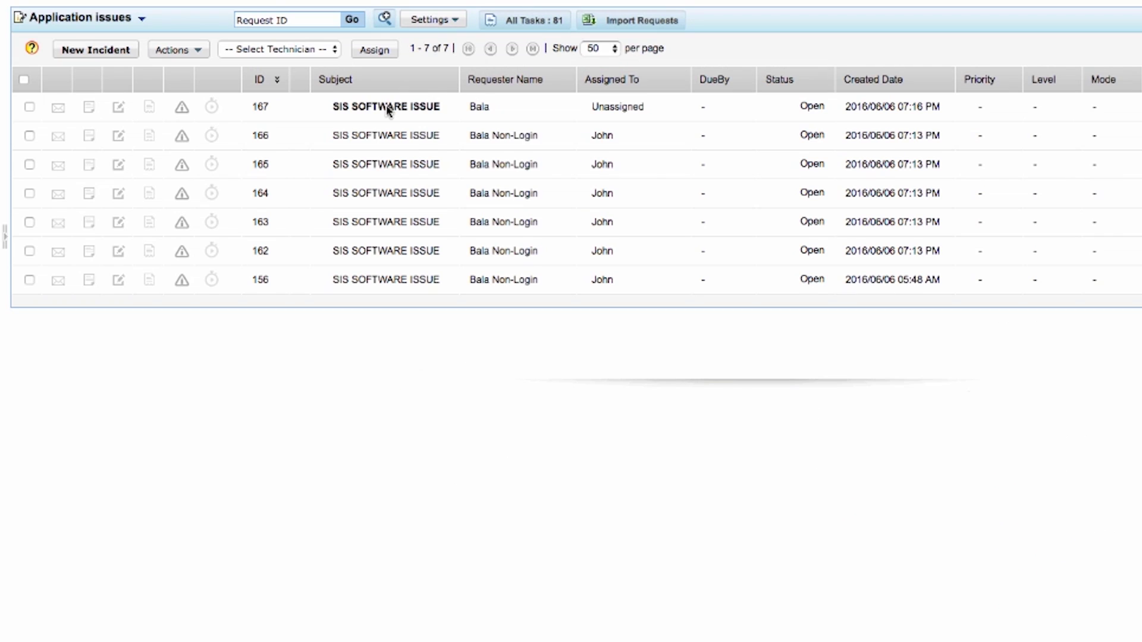
mouse_move(391, 112)
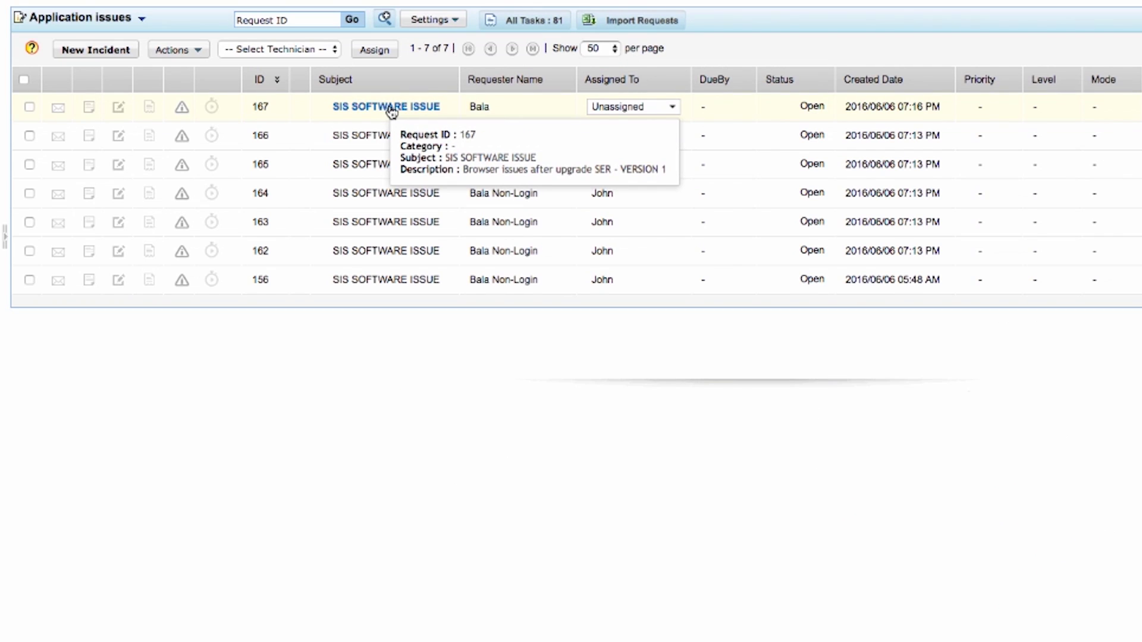
left_click(392, 110)
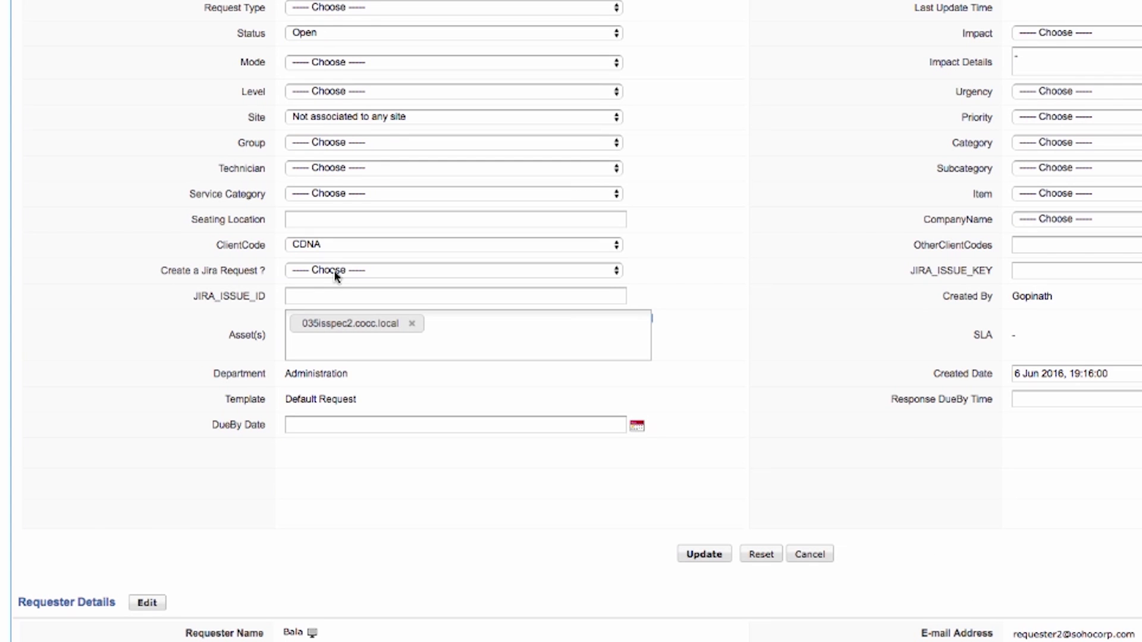
Set Create a Jira Request to Yes with project SER, issue type Bug and High priority
left_click(336, 274)
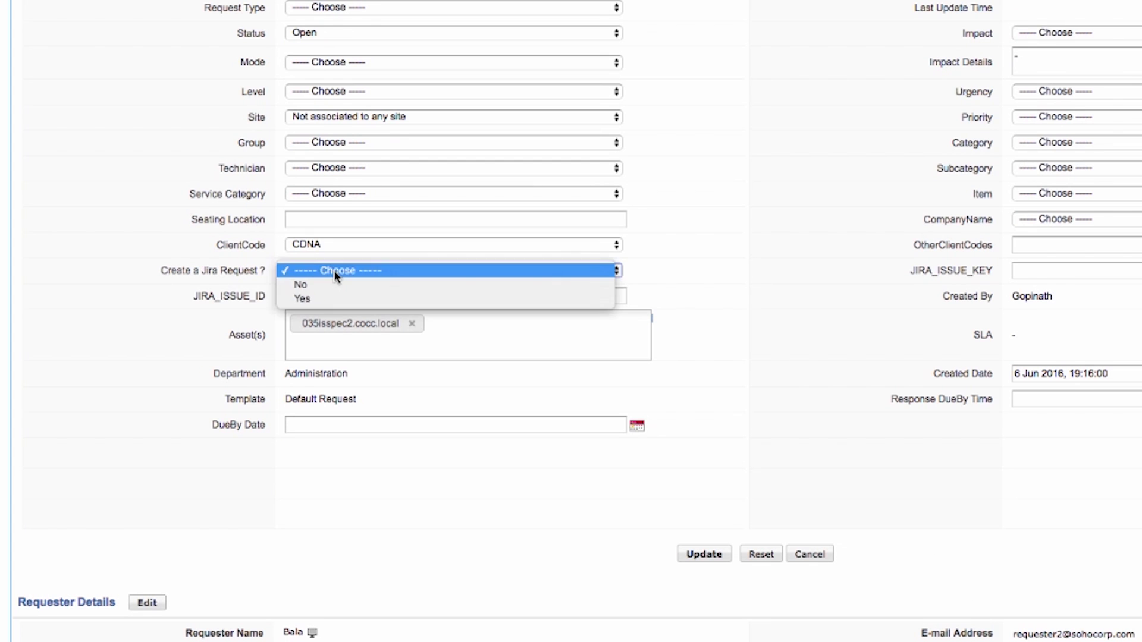
left_click(329, 296)
left_click(331, 297)
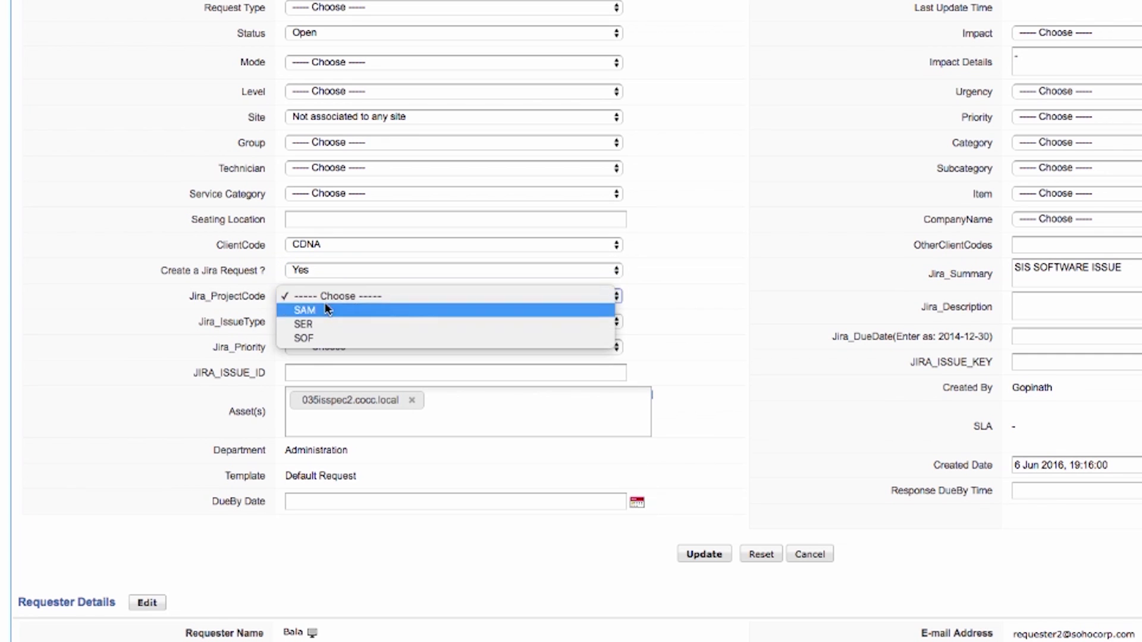
left_click(324, 306)
left_click(325, 321)
left_click(325, 335)
left_click(325, 347)
left_click(324, 369)
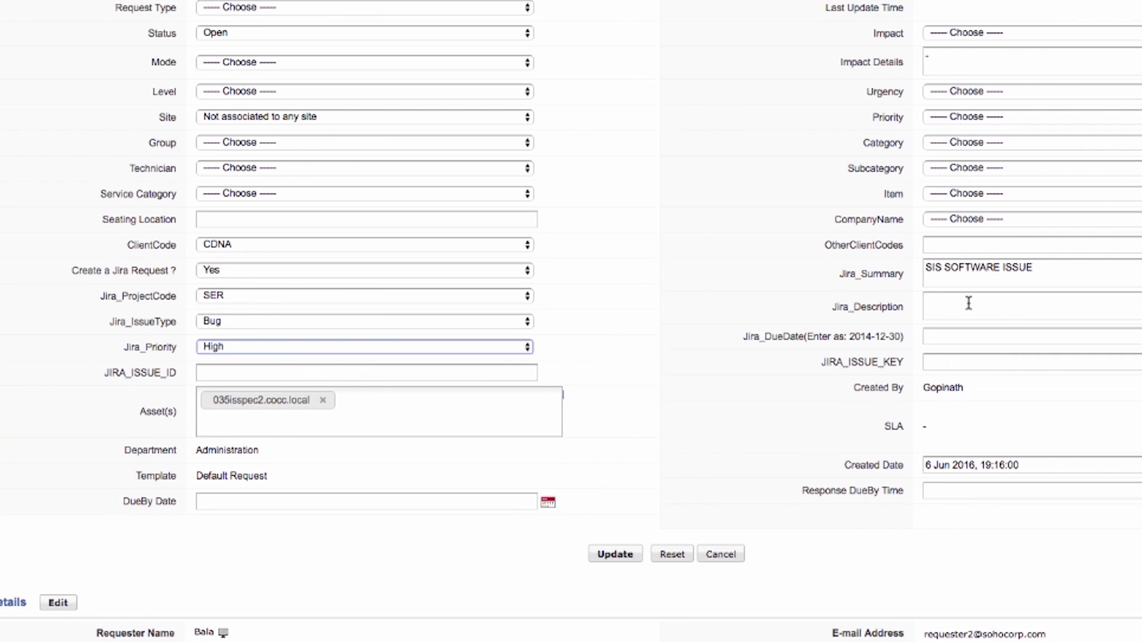
Add due date 2016-06-06 and description 'Application issue with browser', update, and select the returned ID 10315 and key SER-5
left_click(1042, 337)
type("2016-06-06")
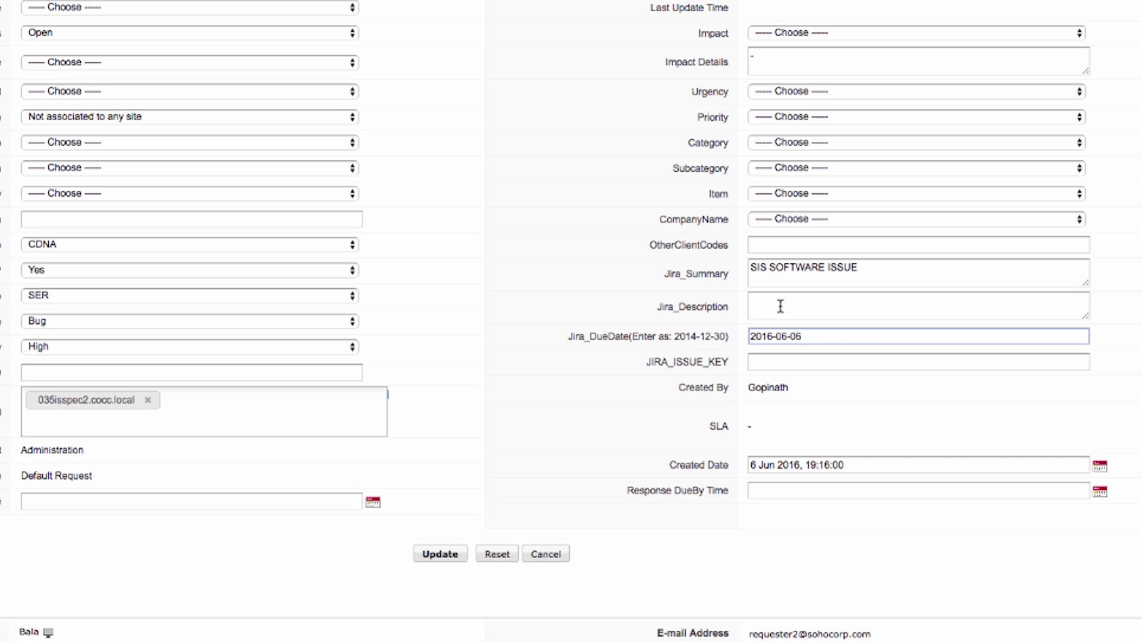
left_click(777, 305)
type("Application issue with browser")
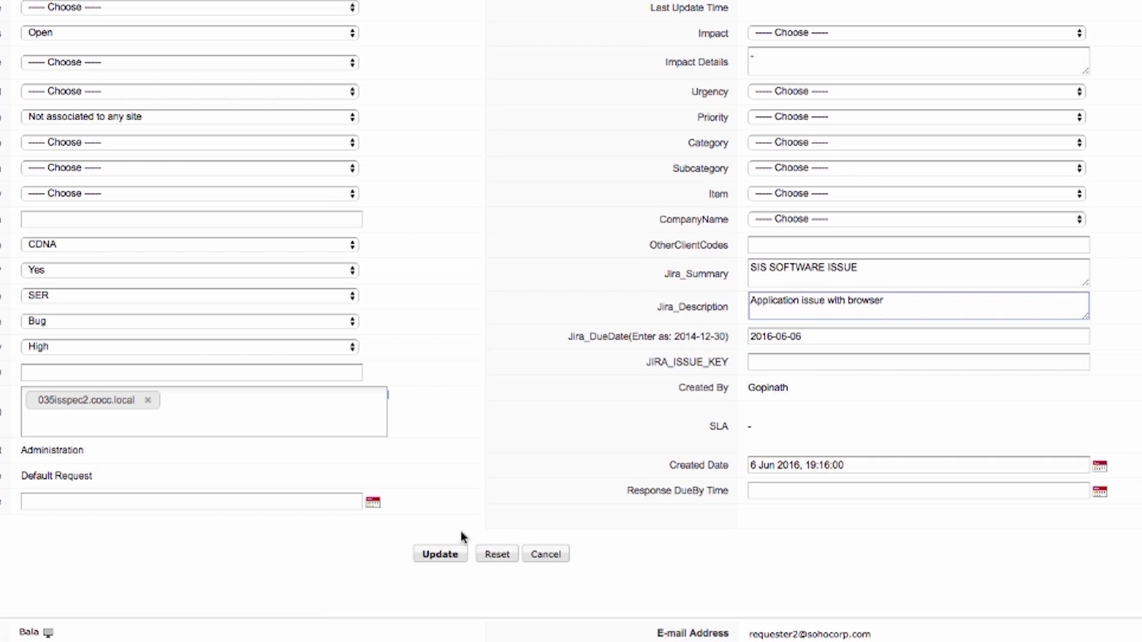
left_click(454, 559)
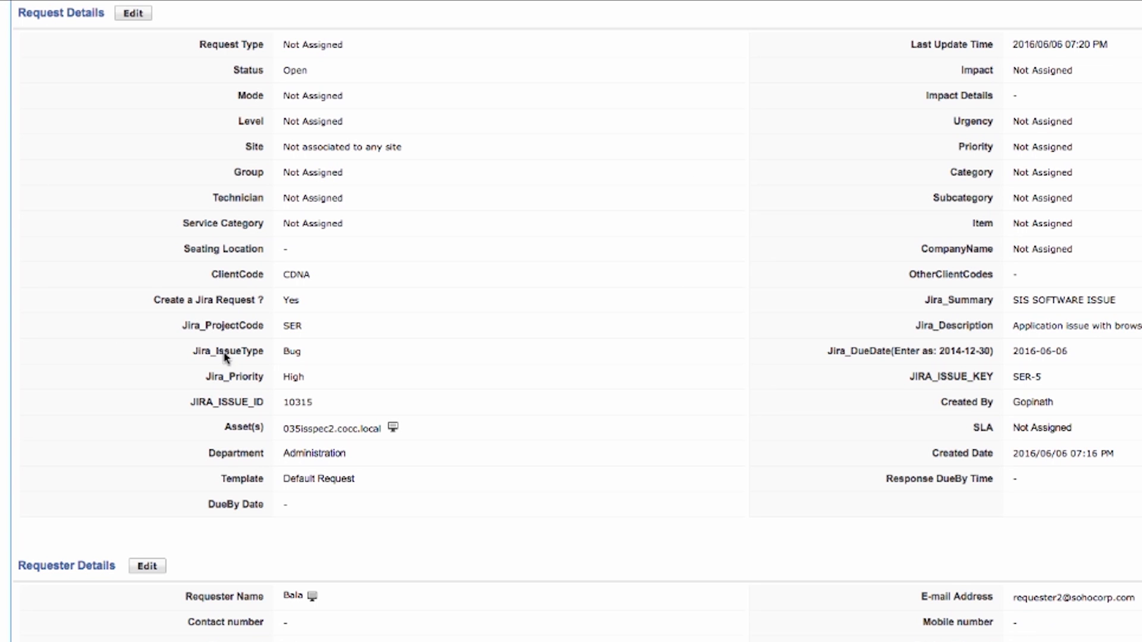
left_click_drag(311, 402, 277, 401)
left_click_drag(1044, 376, 1010, 379)
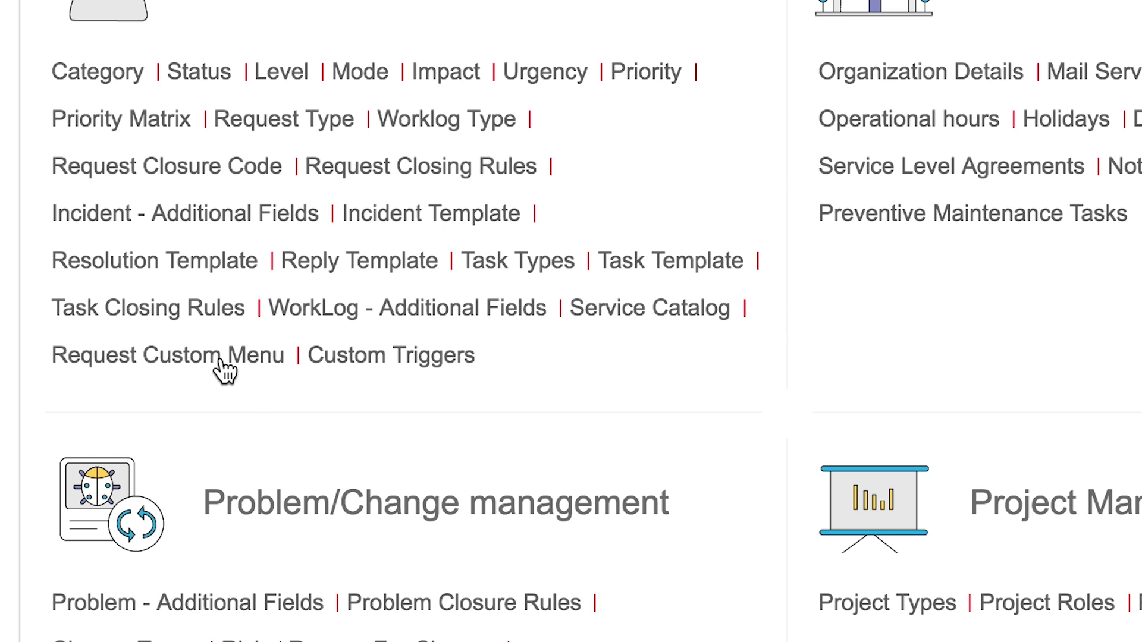
Open Request Custom Menu, then show request 33's Actions list including Create Social IT Plus
left_click(237, 356)
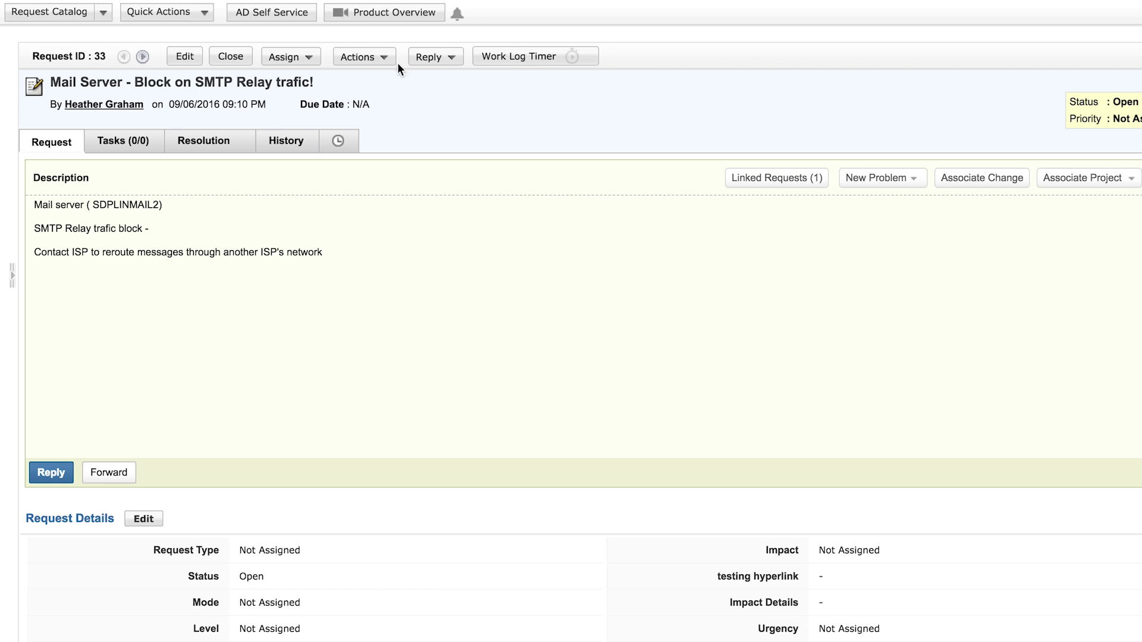
left_click(387, 59)
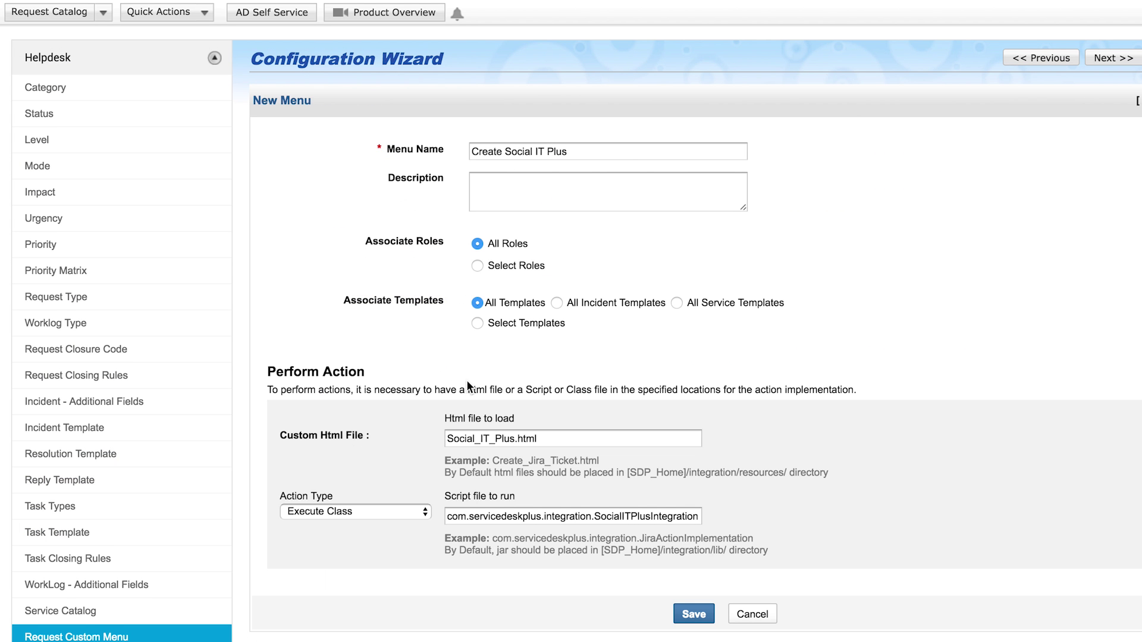
scroll(466, 386, "down", 3)
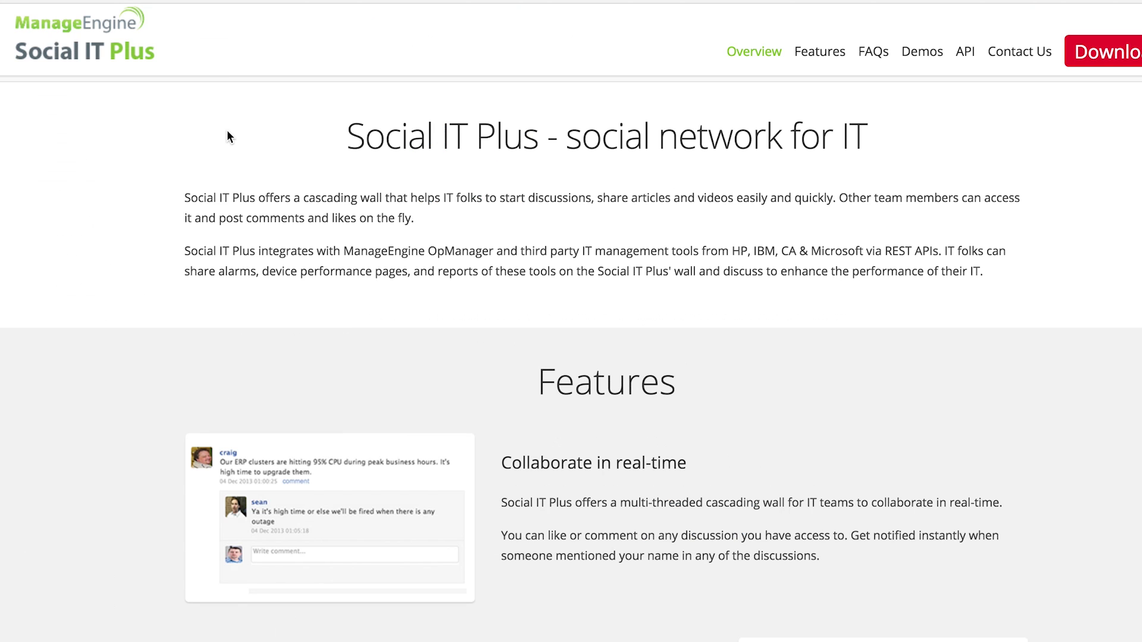
scroll(227, 130, "down", 5)
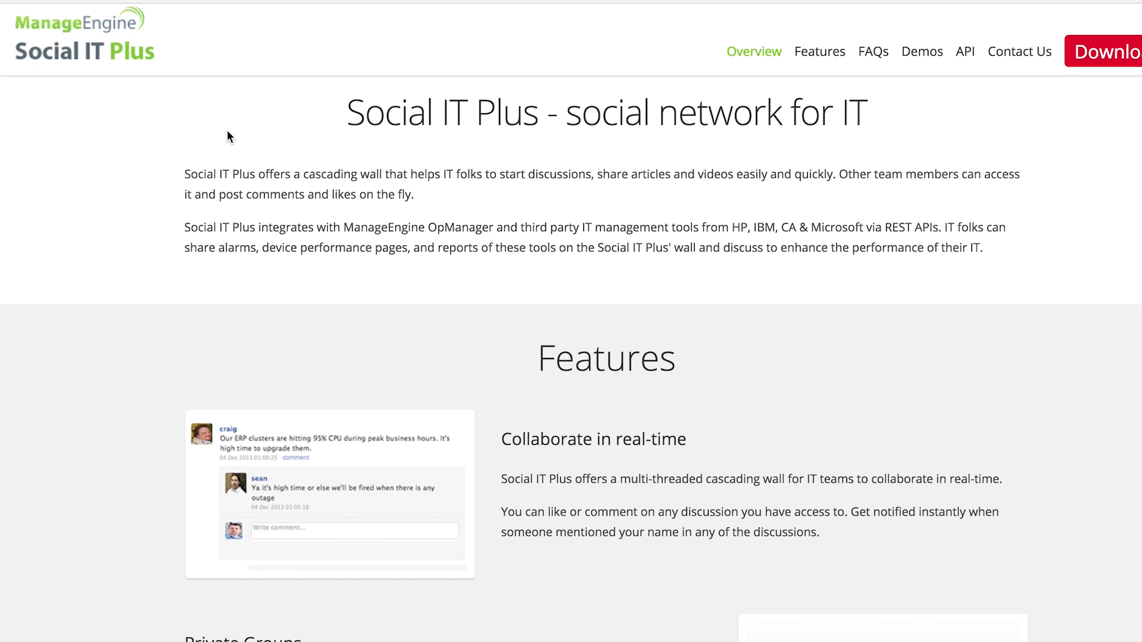
scroll(228, 131, "down", 10)
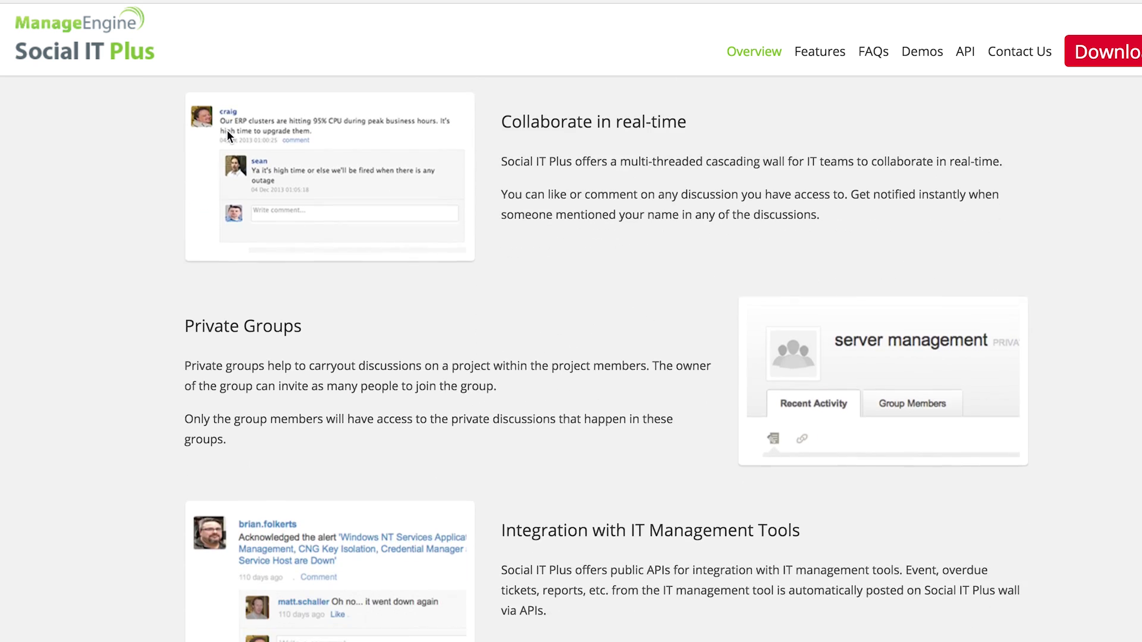
scroll(227, 133, "down", 5)
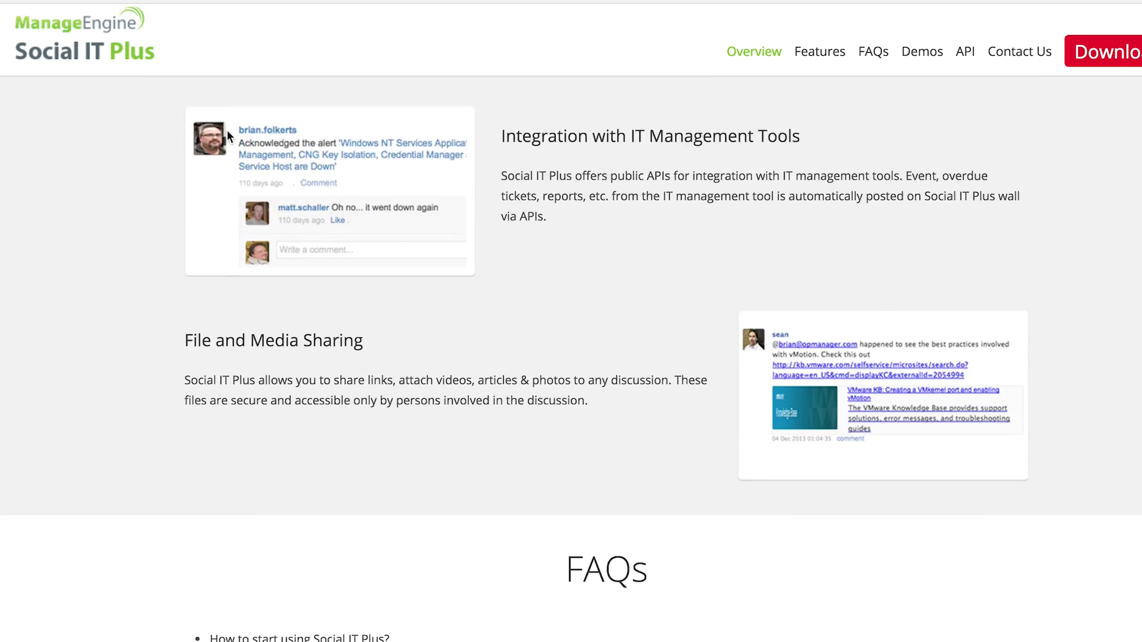
scroll(227, 132, "up", 14)
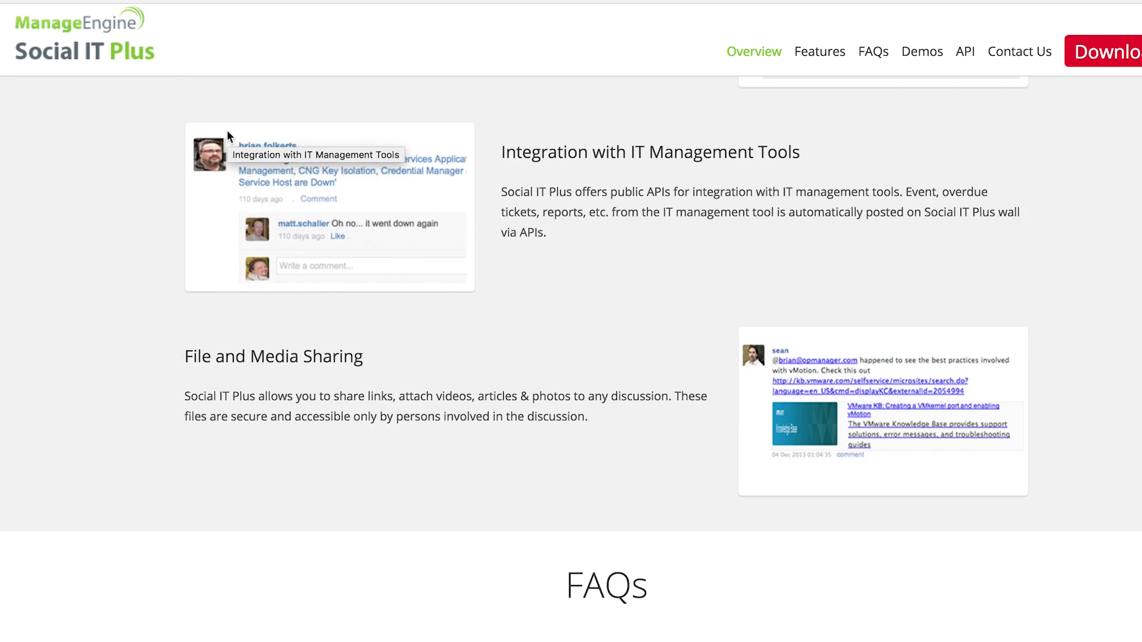
scroll(227, 136, "up", 7)
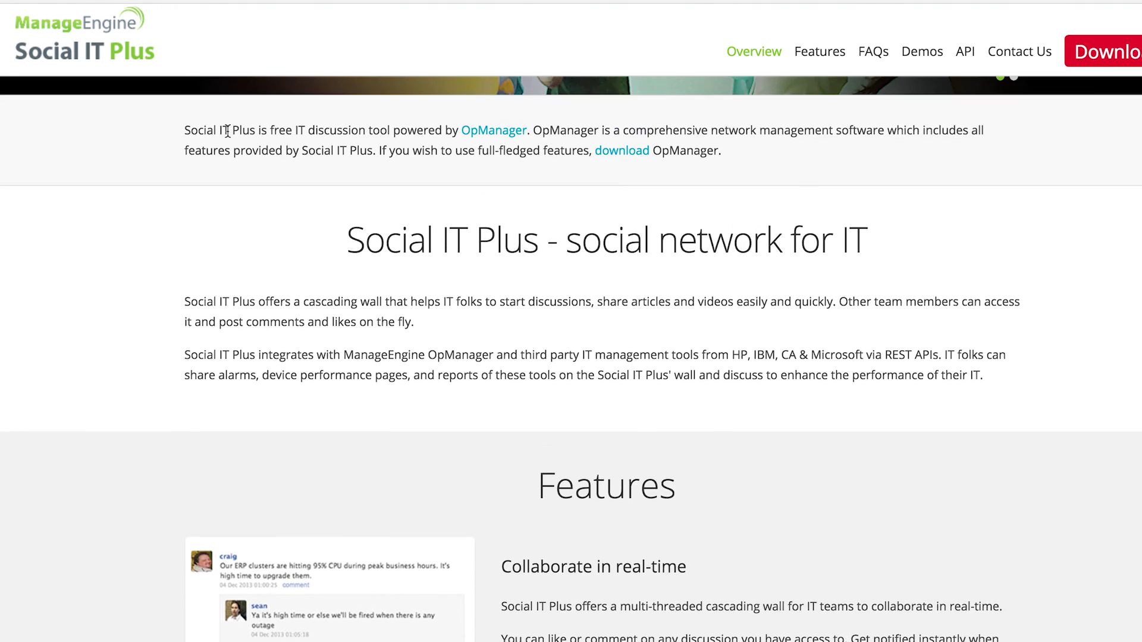
scroll(228, 132, "down", 1)
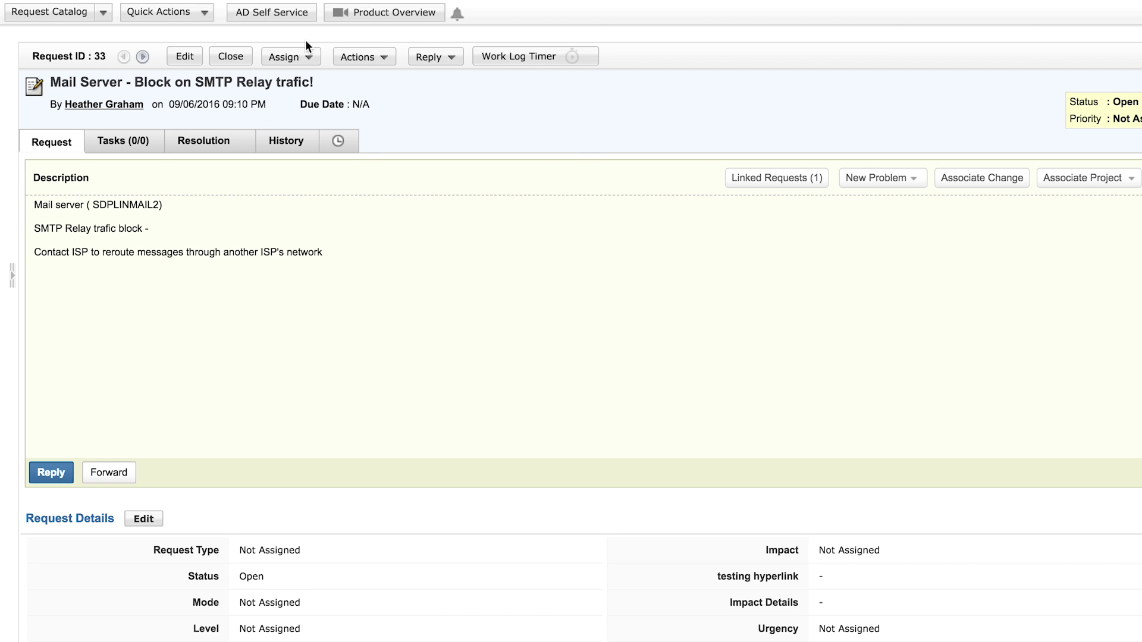
Post the request to Social IT Plus with an added line '10 MINUTE DOWN TIME'
left_click(381, 58)
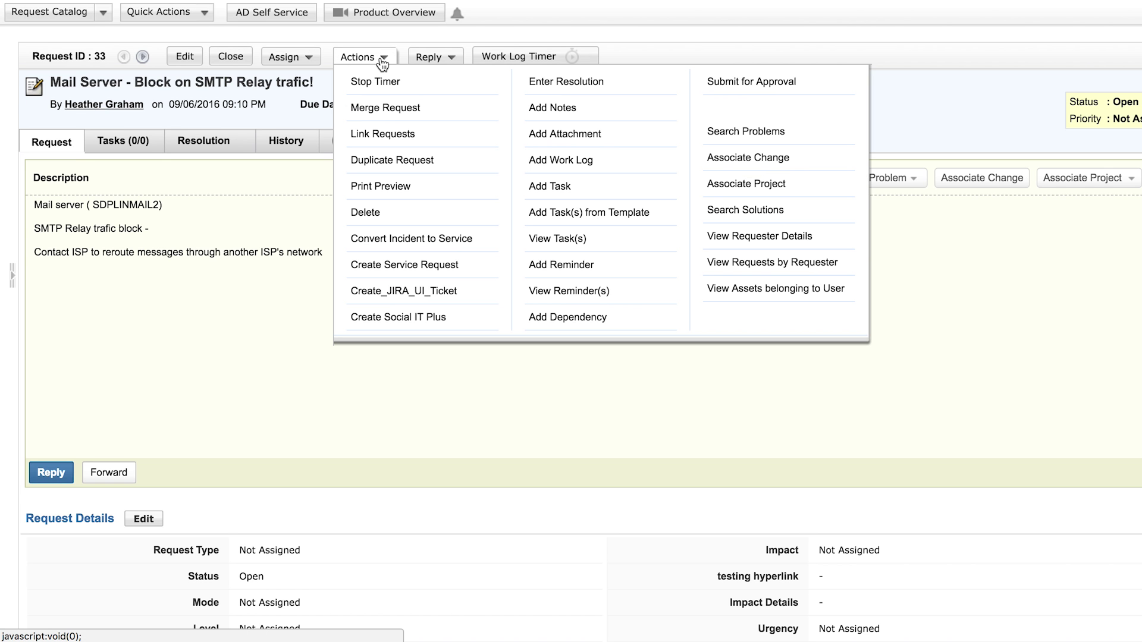
left_click(376, 319)
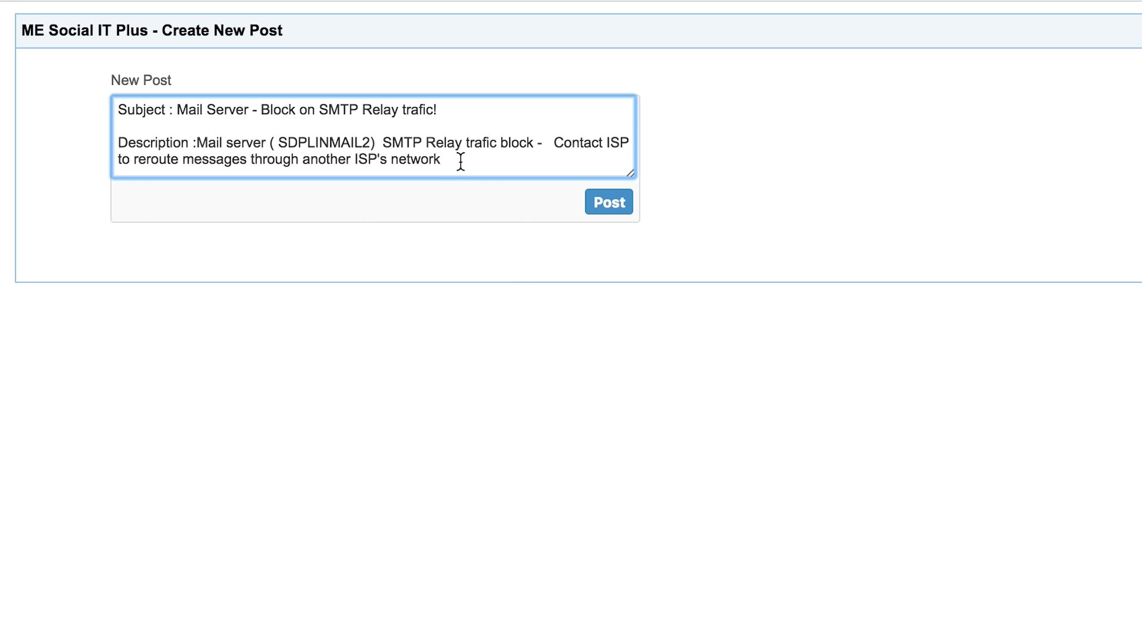
key("Return")
key("Return")
type("10 MINI")
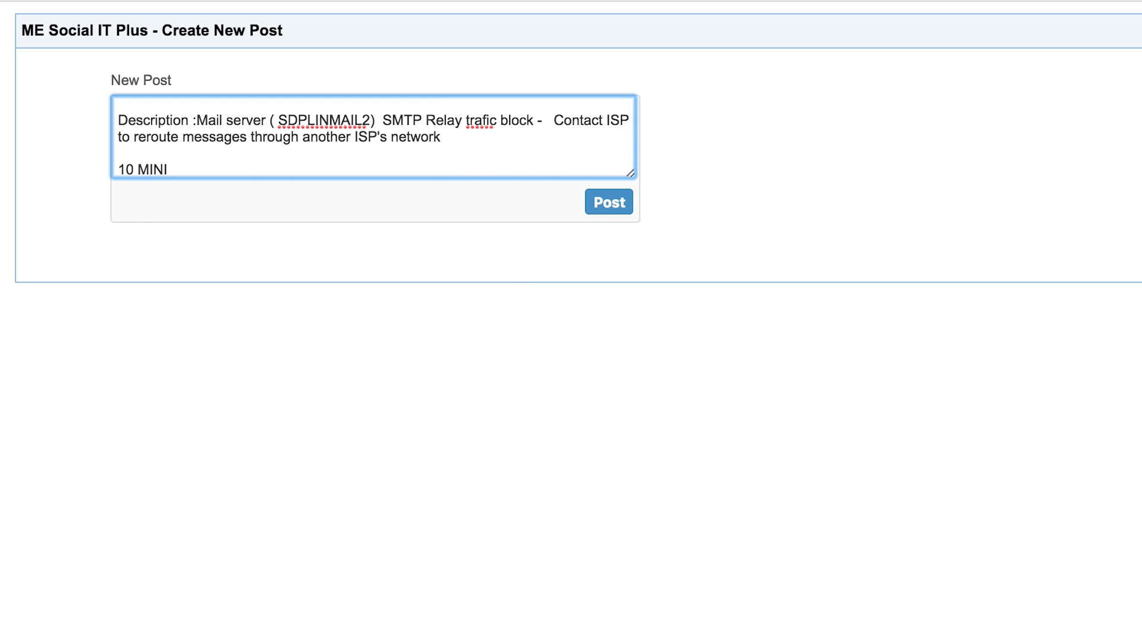
key("BackSpace")
type("UTE DOWN TIME")
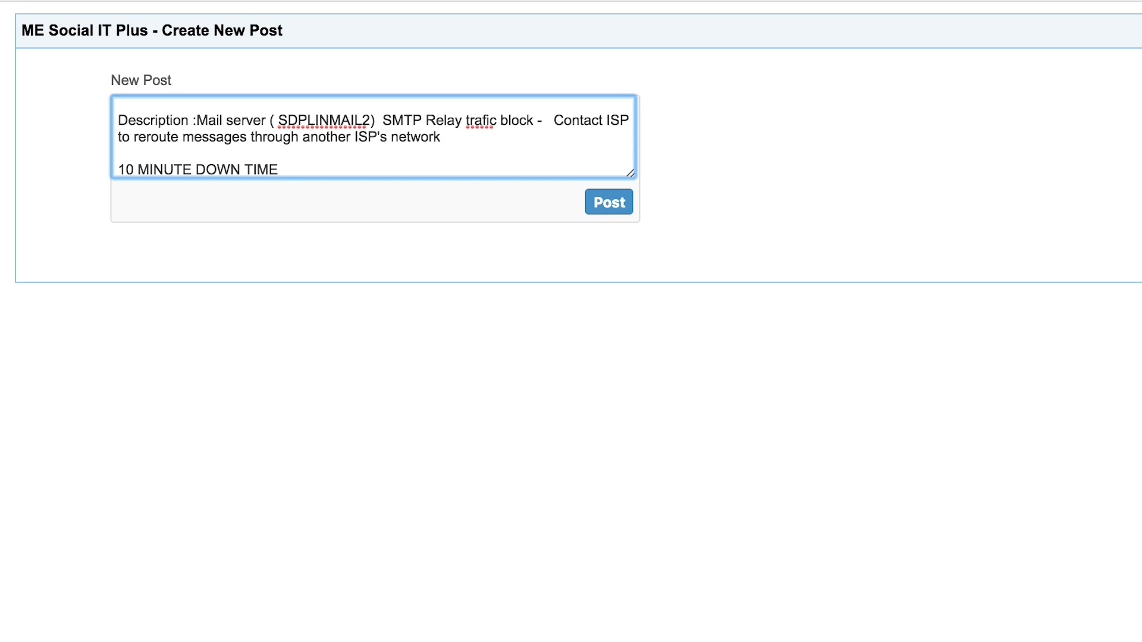
left_click(602, 204)
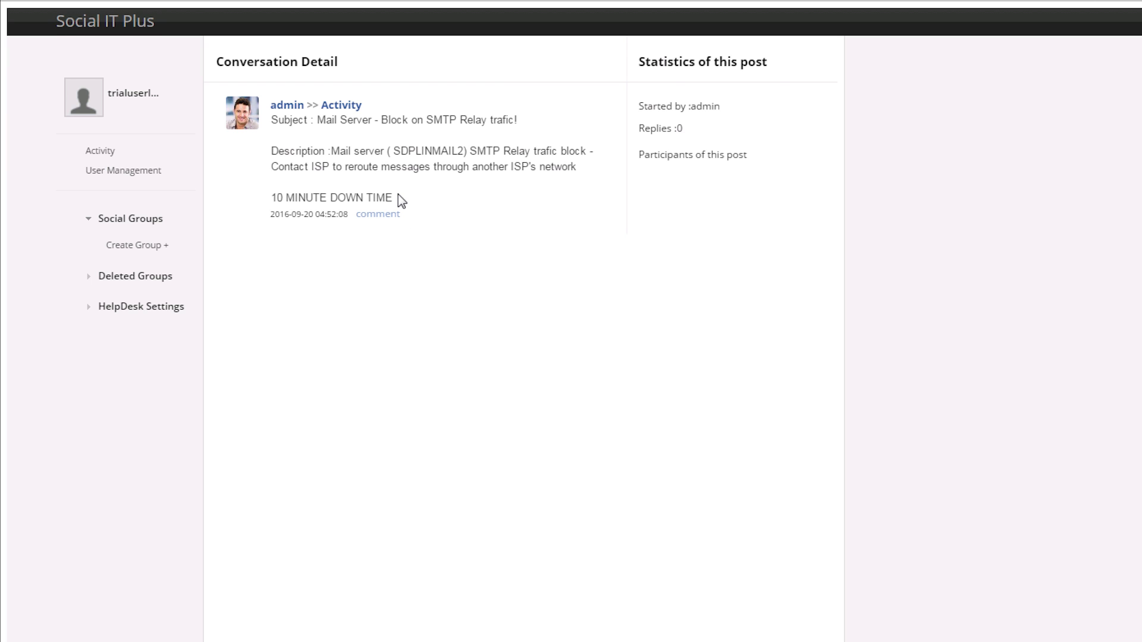
Highlight the 10 MINUTE DOWN TIME line in the mail server post, then go to Business Rules
left_click_drag(398, 199, 272, 203)
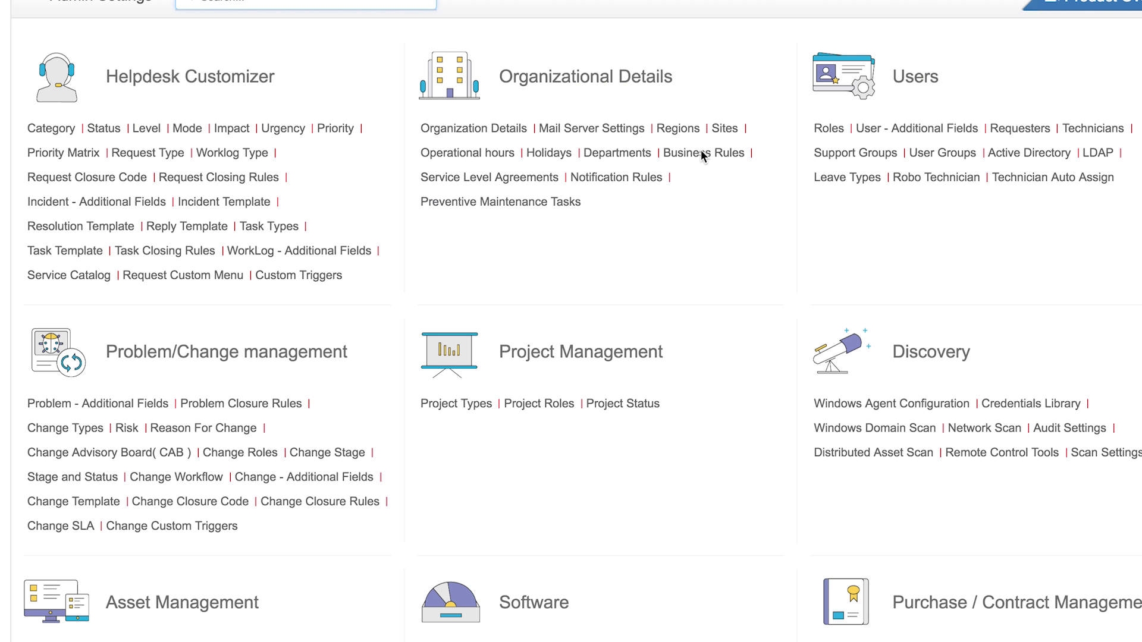
left_click(701, 152)
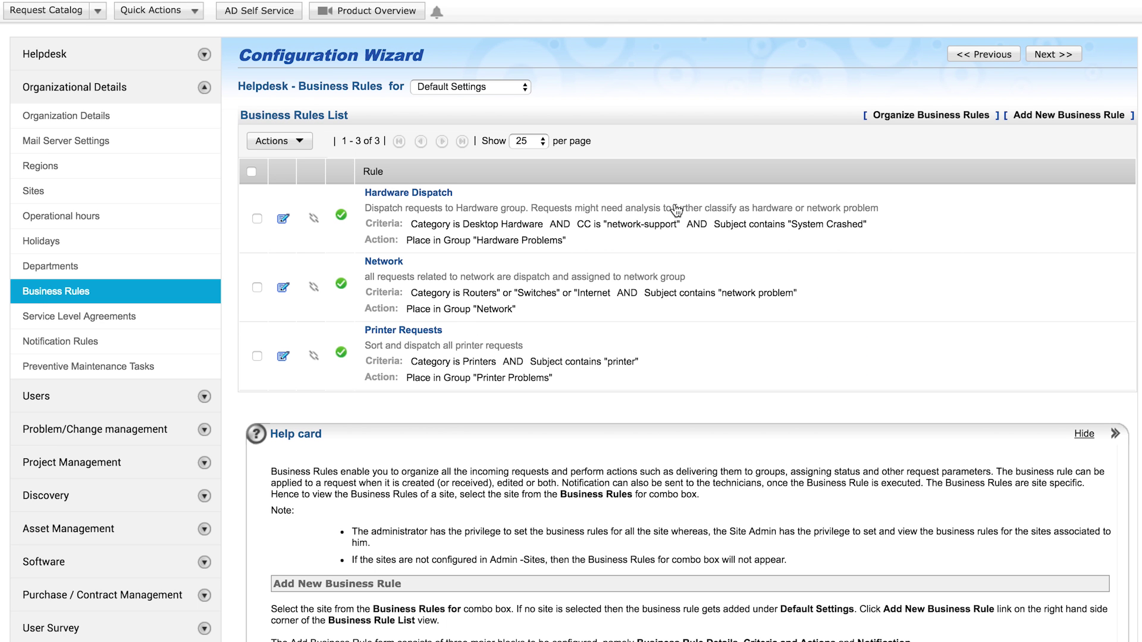
Start a new business rule and browse its criteria list without choosing any
left_click(1040, 119)
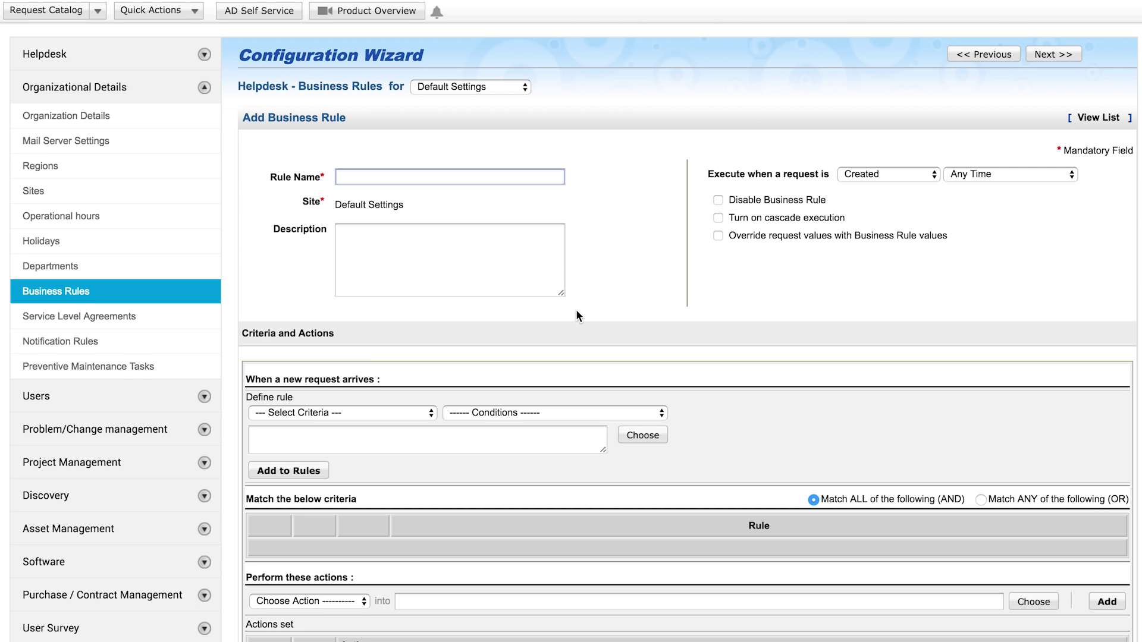
scroll(576, 312, "down", 3)
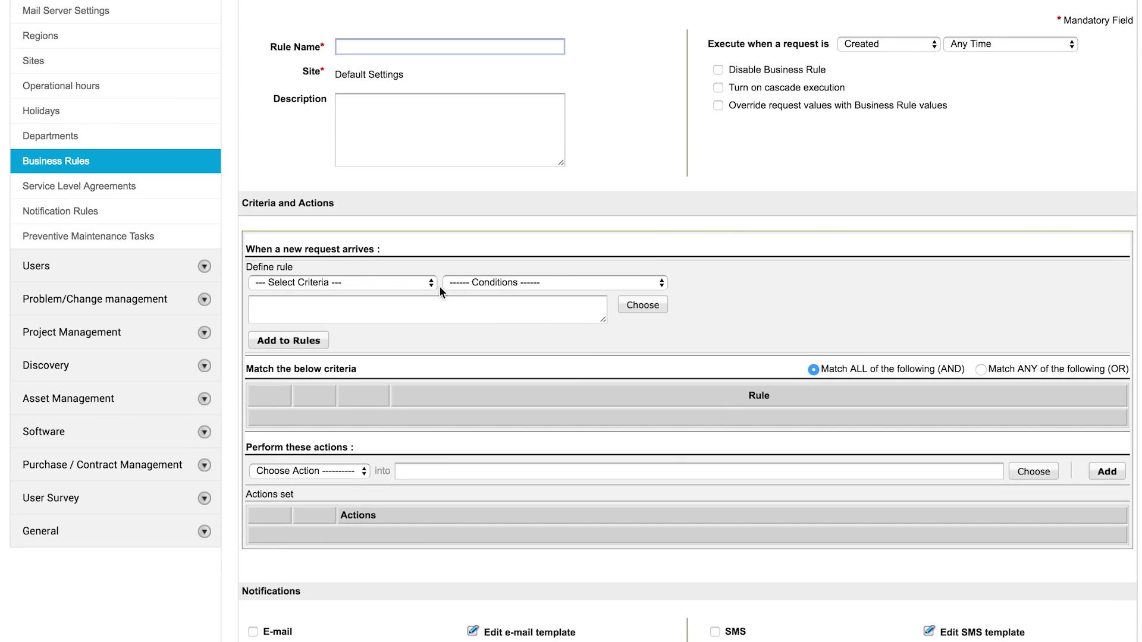
left_click(431, 284)
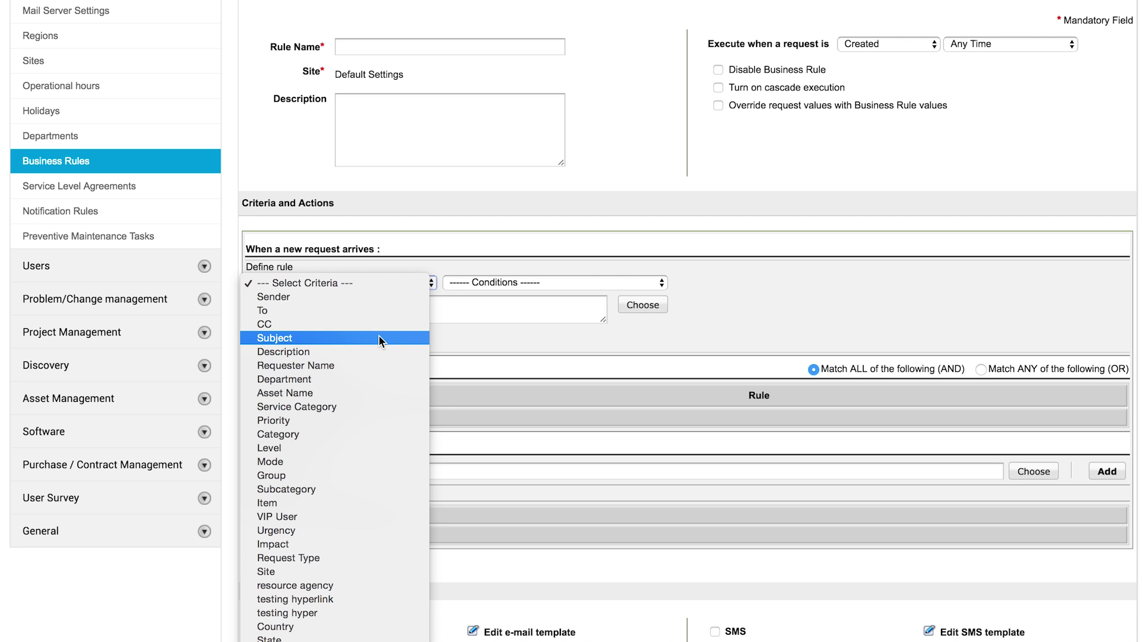
left_click(475, 342)
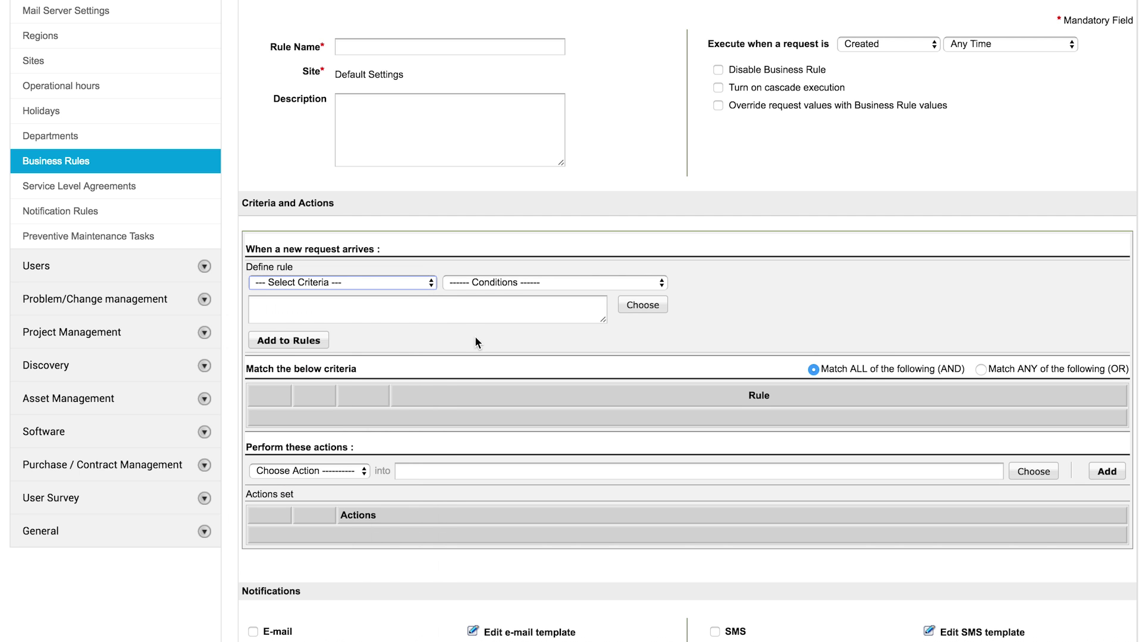
Review the rule's action options, then enable E-mail and SMS notifications
scroll(475, 343, "down", 3)
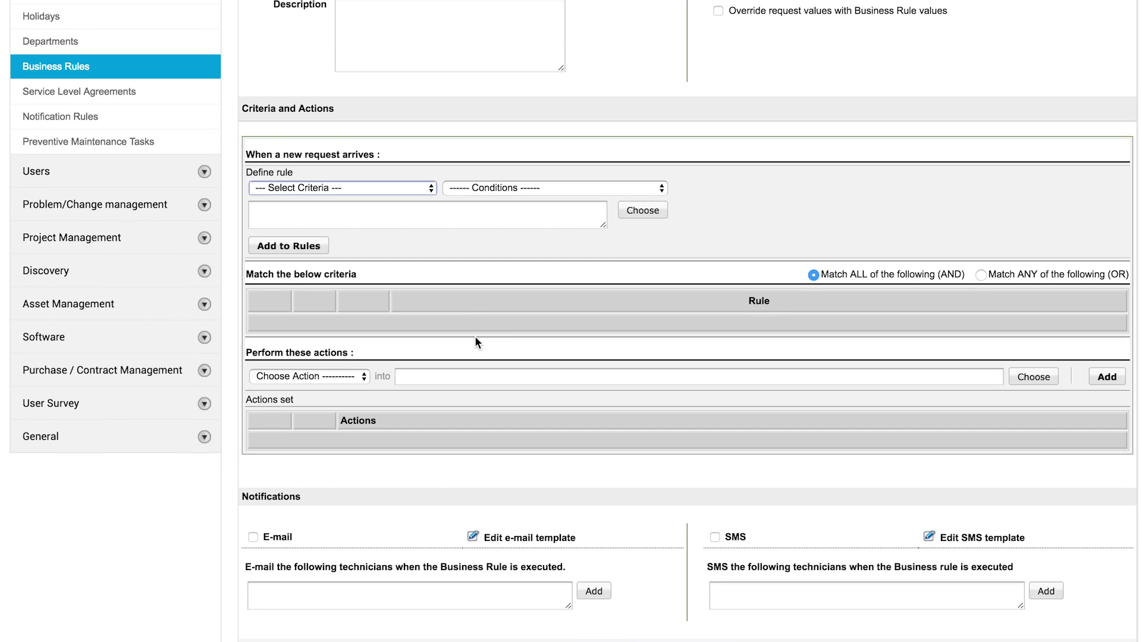
left_click(365, 376)
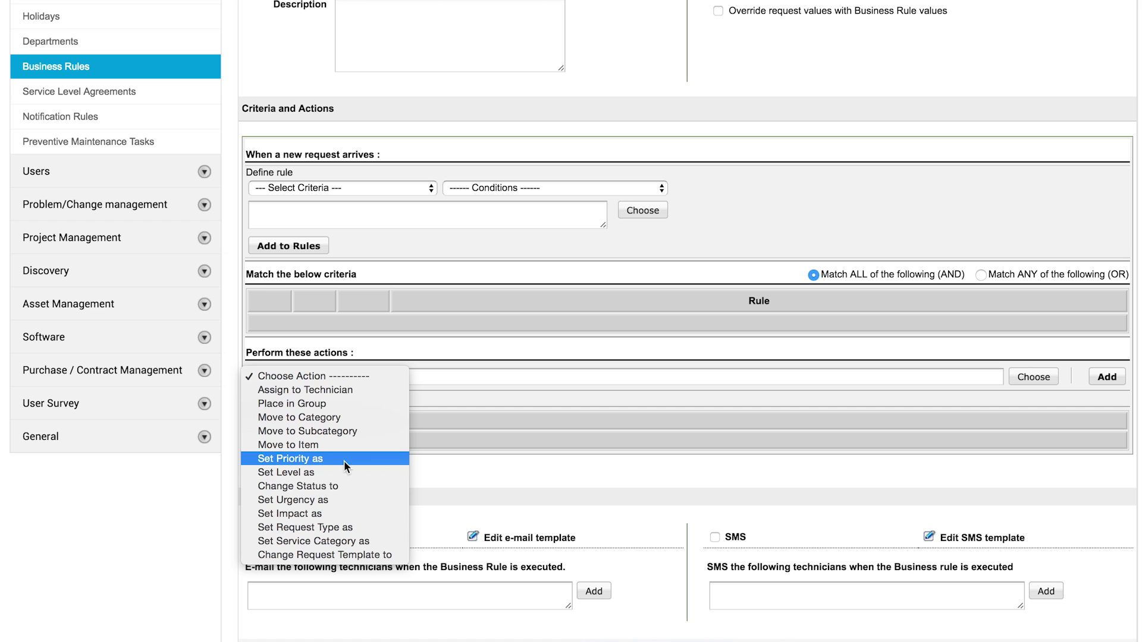
left_click(457, 488)
scroll(366, 462, "down", 4)
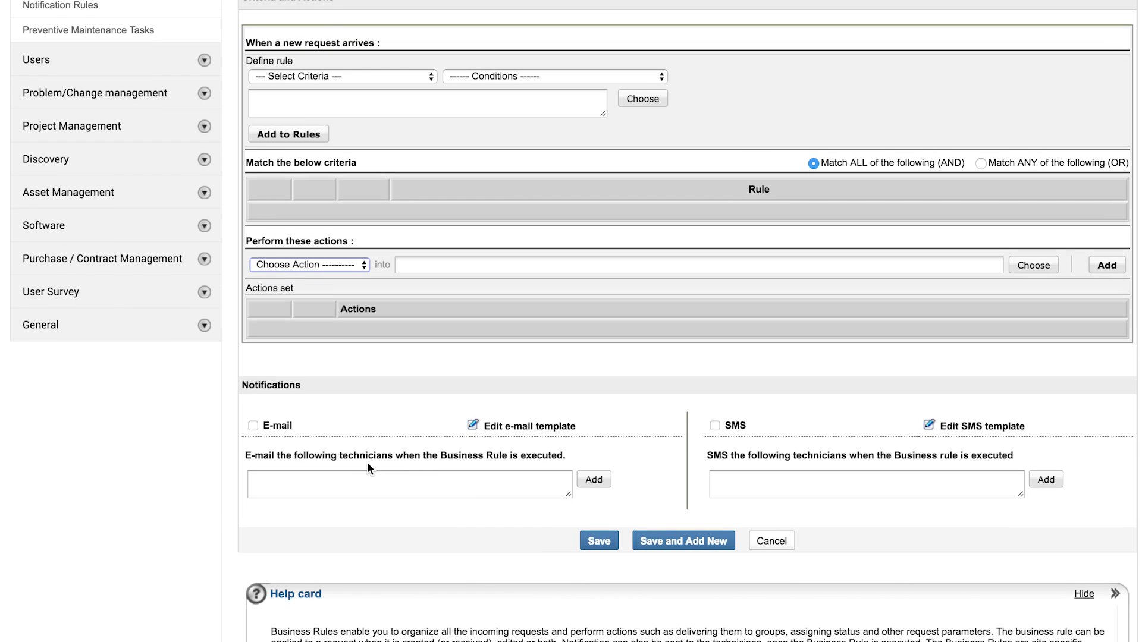
left_click(253, 426)
left_click(714, 426)
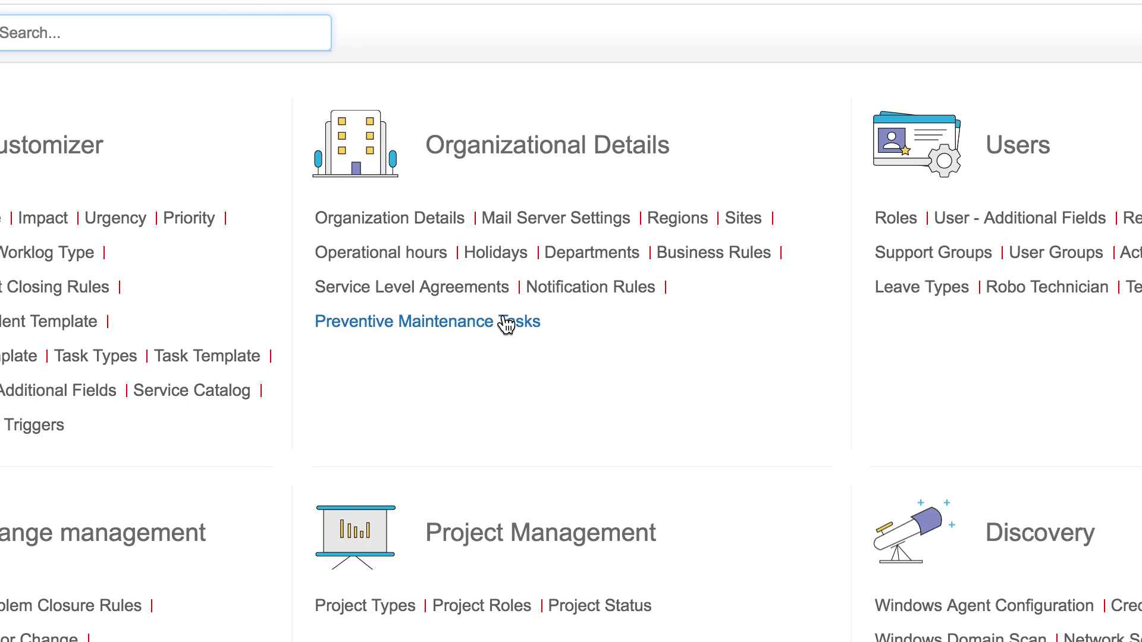
Add a PM task from the 'Application crashes frequently' template, excluding Check Server Specs and Restart Application Service
left_click(506, 322)
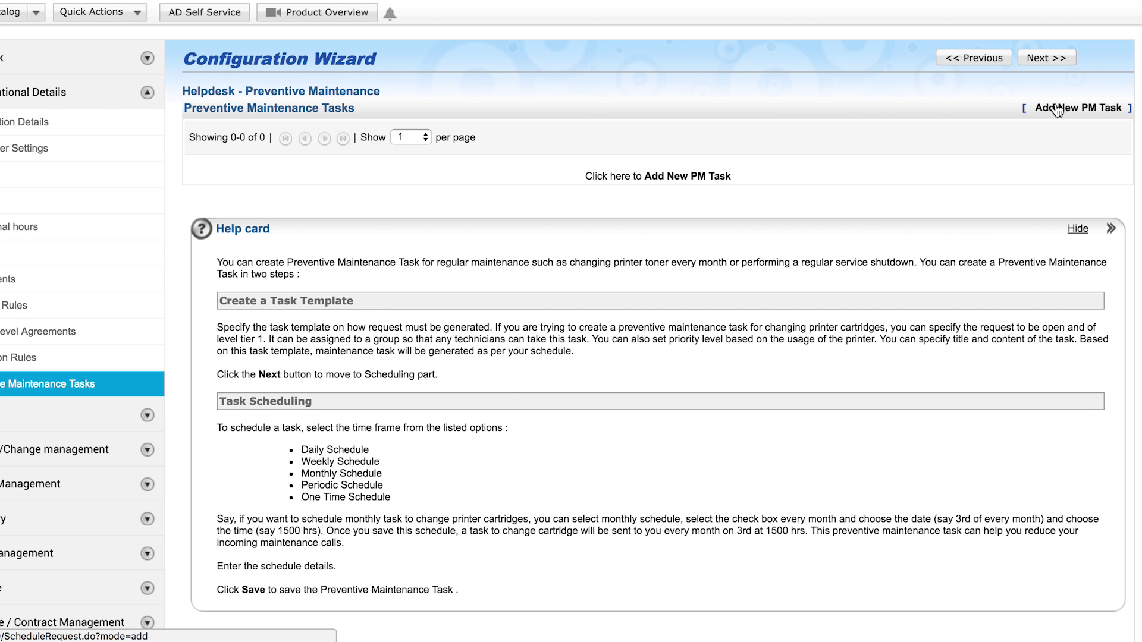
left_click(1057, 110)
left_click(864, 212)
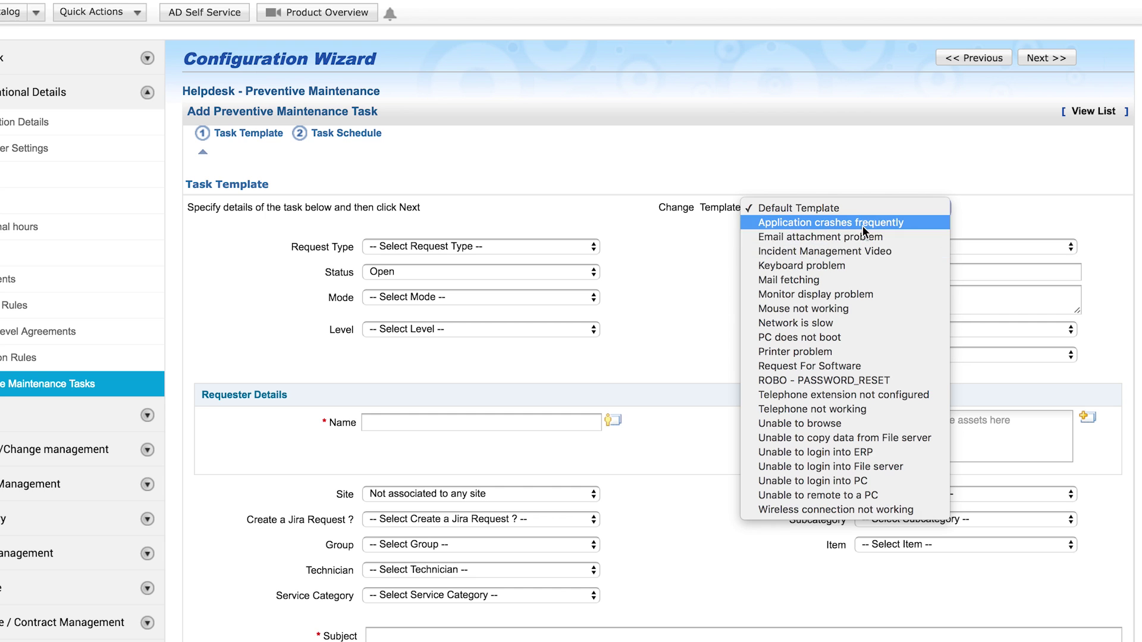
left_click(862, 223)
scroll(862, 226, "down", 5)
scroll(862, 226, "down", 5)
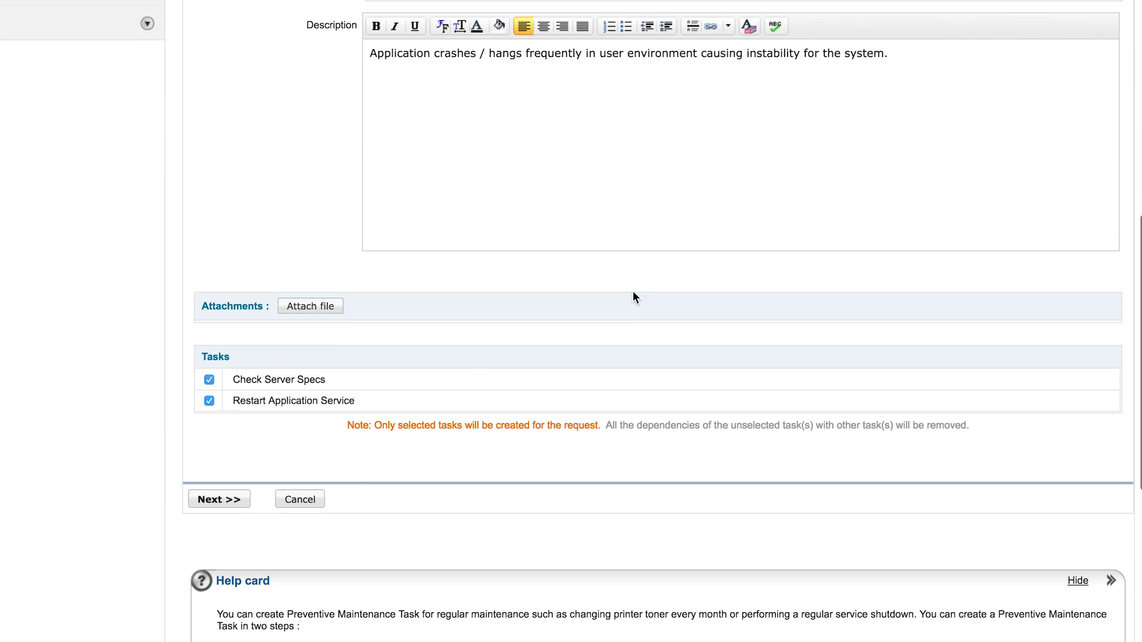
left_click(209, 373)
left_click(208, 394)
On the schedule step, compare Monthly, Periodic and One-time options, then choose Weekly Schedule
scroll(268, 344, "up", 10)
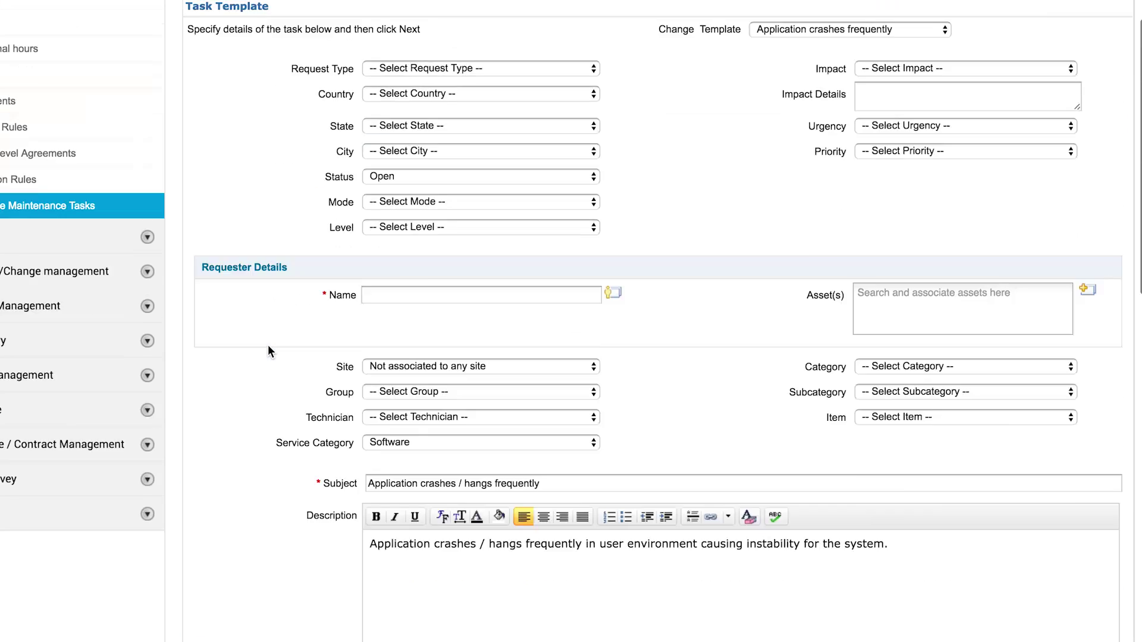
left_click(299, 132)
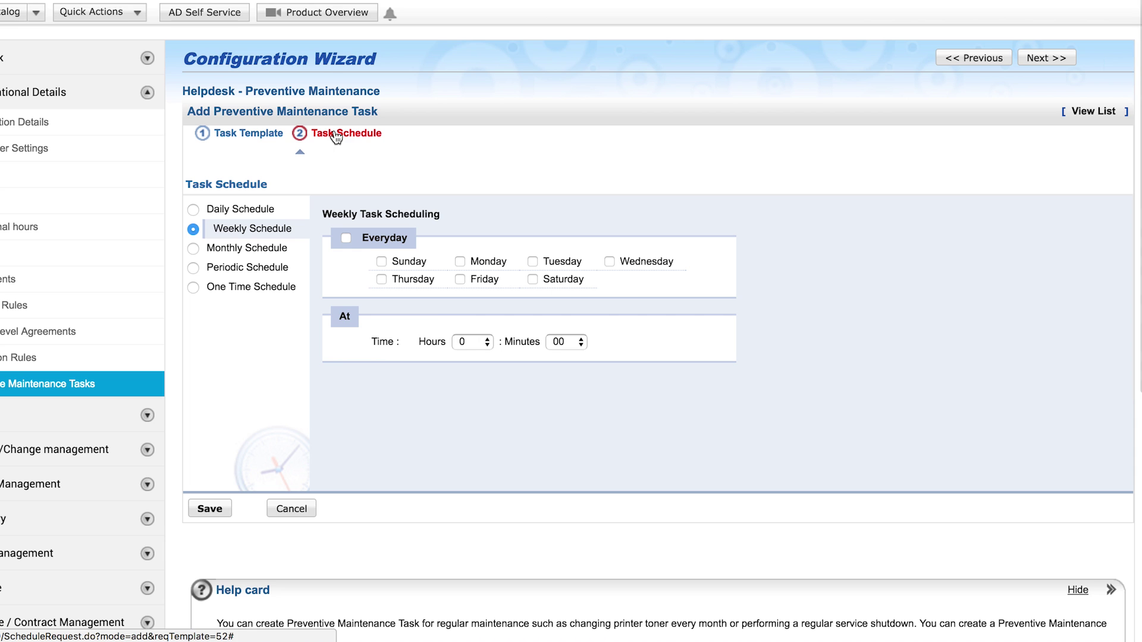
left_click(192, 248)
left_click(190, 267)
left_click(190, 286)
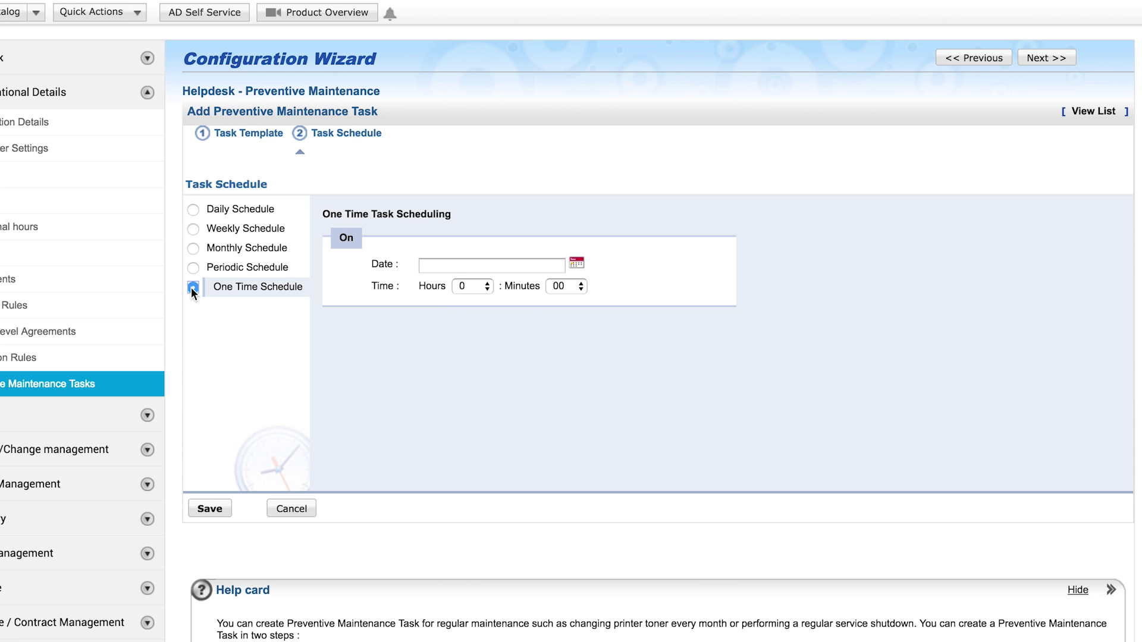
left_click(192, 229)
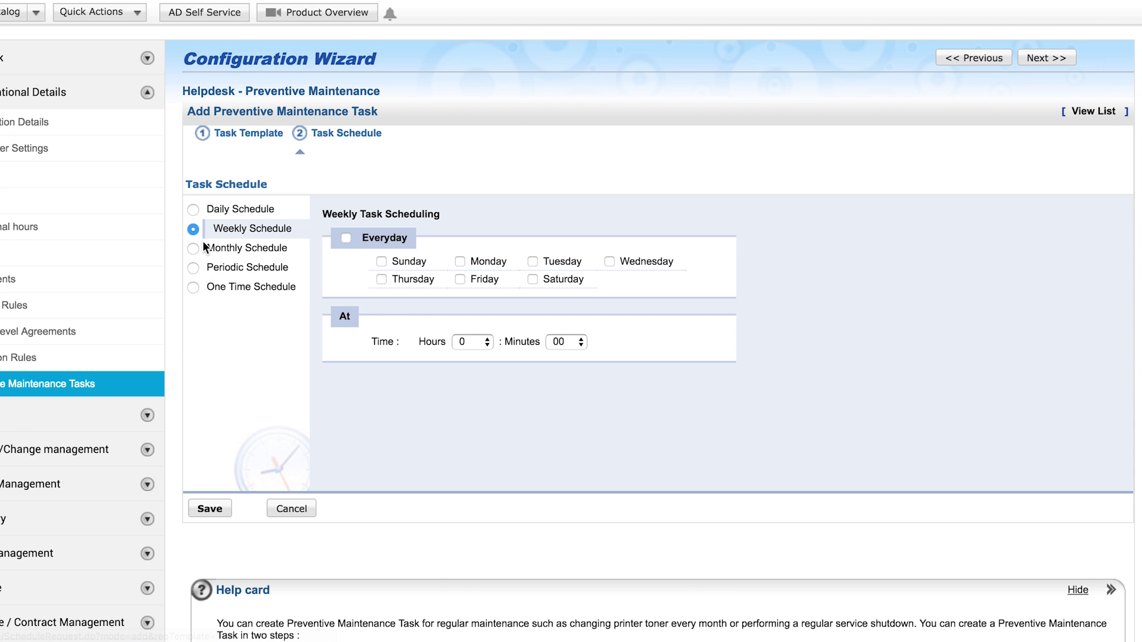